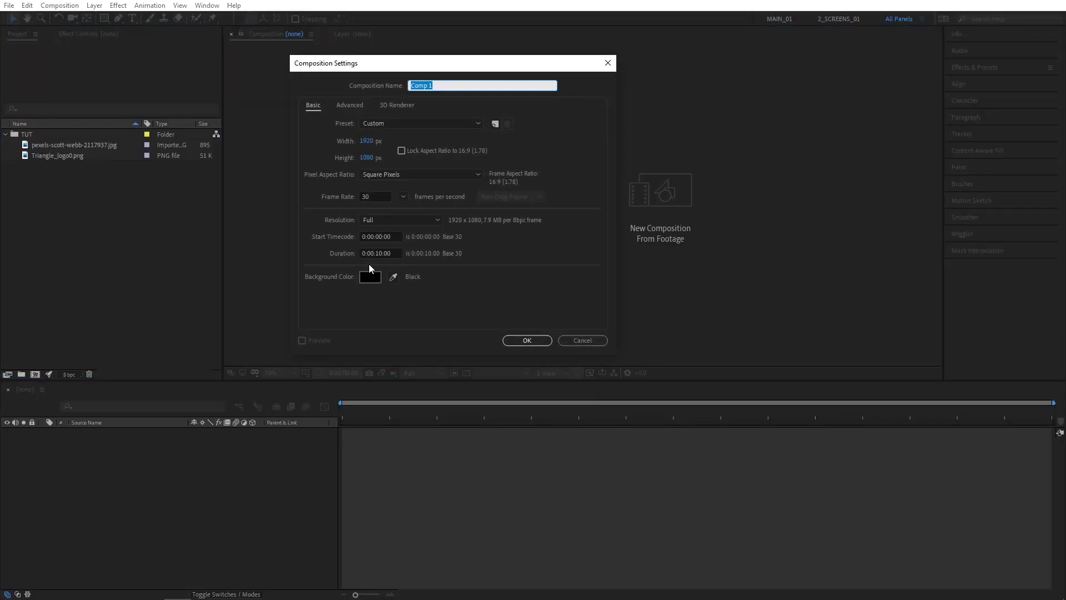
Step: Create the Main composition and add Triangle_logo0.png scaled to 210%
{"action": "type", "text": "Main"}
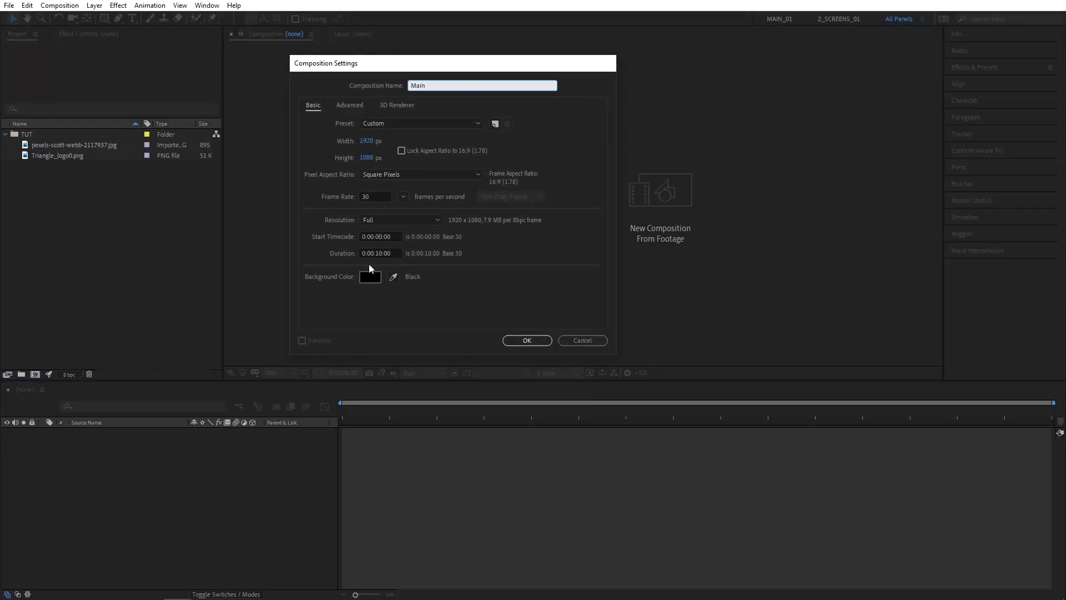
{"action": "key", "text": "Return"}
{"action": "left_click_drag", "start_coordinate": [38, 165], "coordinate": [112, 447]}
{"action": "key", "text": "s"}
{"action": "left_click_drag", "start_coordinate": [205, 443], "coordinate": [265, 443]}
{"action": "left_click", "coordinate": [137, 442]}
Step: Pre-compose the logo layer into a composition named Logo, moving all attributes
{"action": "right_click", "coordinate": [132, 435]}
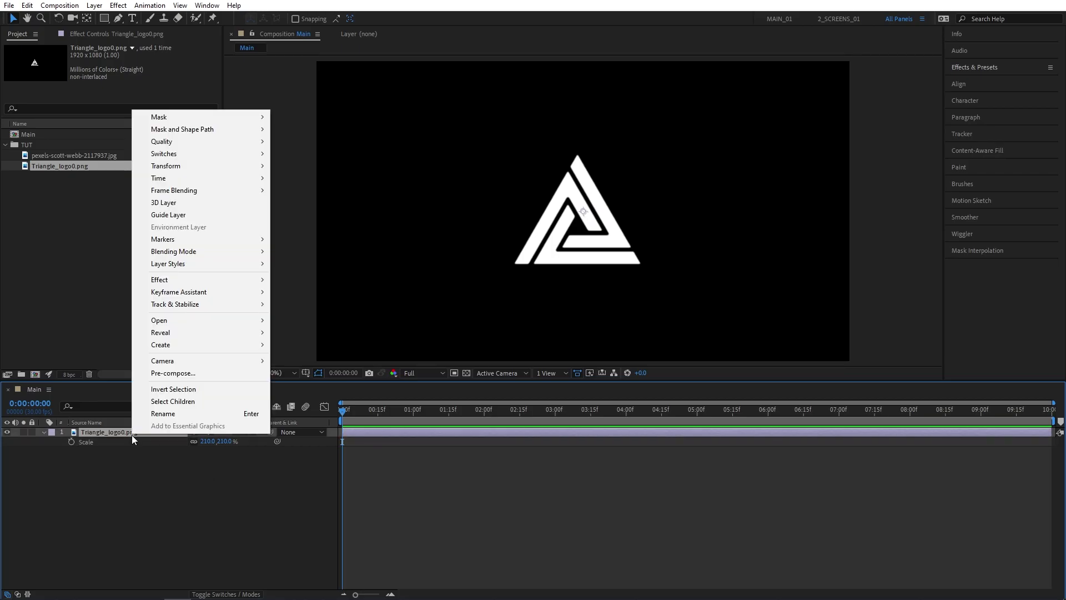
{"action": "left_click", "coordinate": [184, 372]}
{"action": "type", "text": "Logo"}
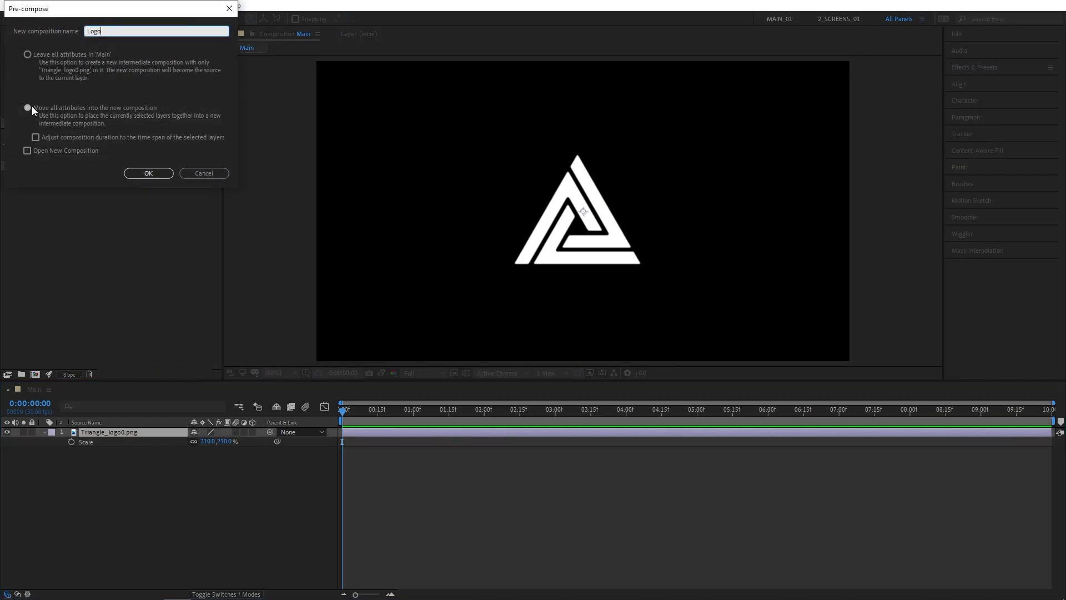
{"action": "left_click", "coordinate": [28, 108]}
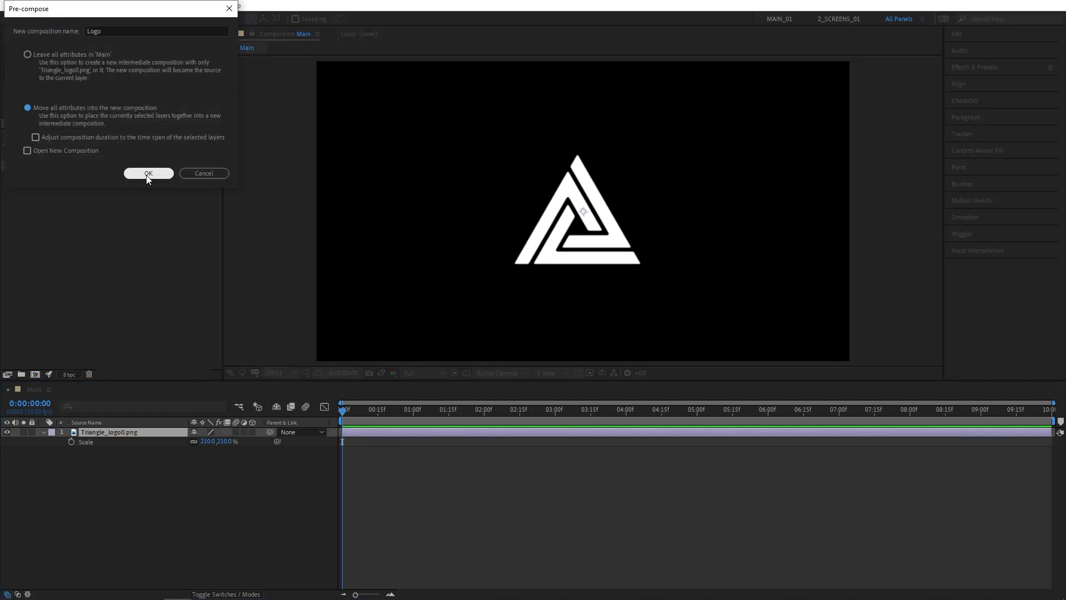
{"action": "left_click", "coordinate": [148, 173]}
Step: Apply a black-to-white Gradient Ramp to the Logo layer
{"action": "left_click", "coordinate": [169, 492]}
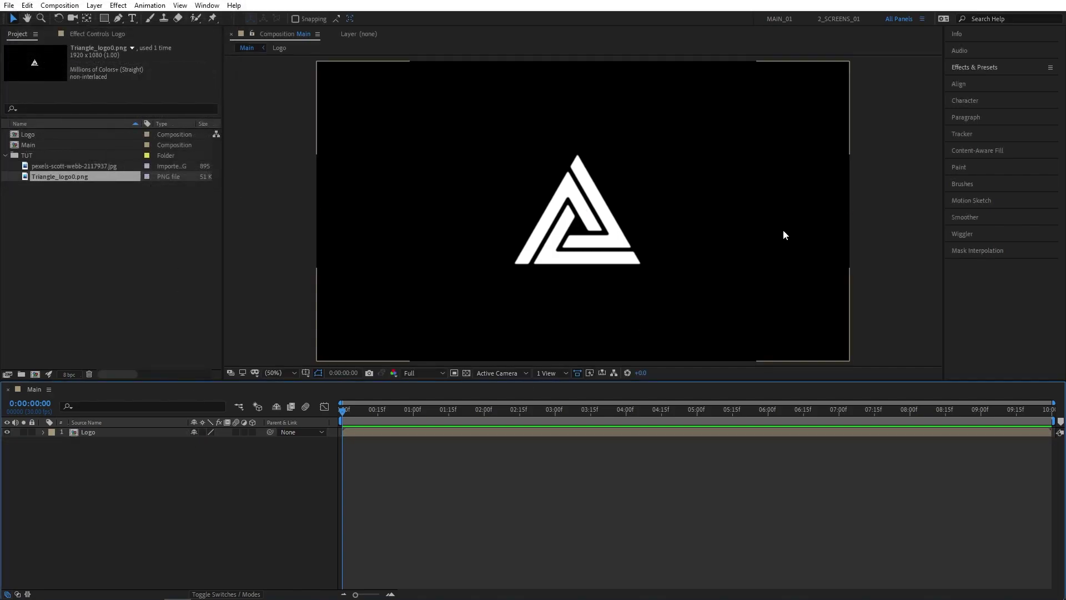
{"action": "left_click", "coordinate": [972, 68]}
{"action": "left_click", "coordinate": [976, 80]}
{"action": "type", "text": "gradient"}
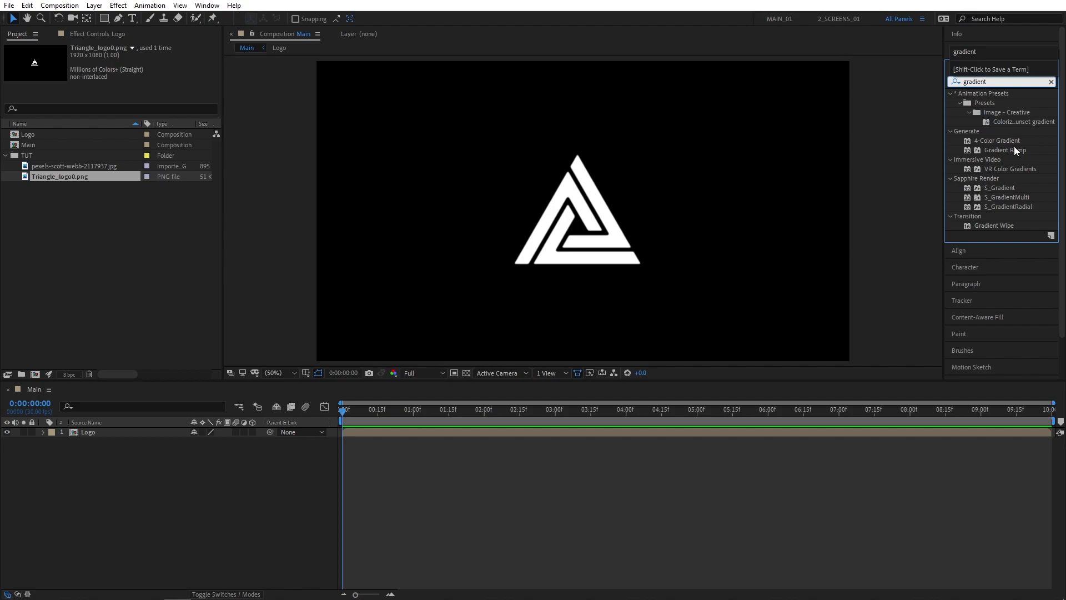
{"action": "left_click_drag", "start_coordinate": [1015, 151], "coordinate": [102, 432]}
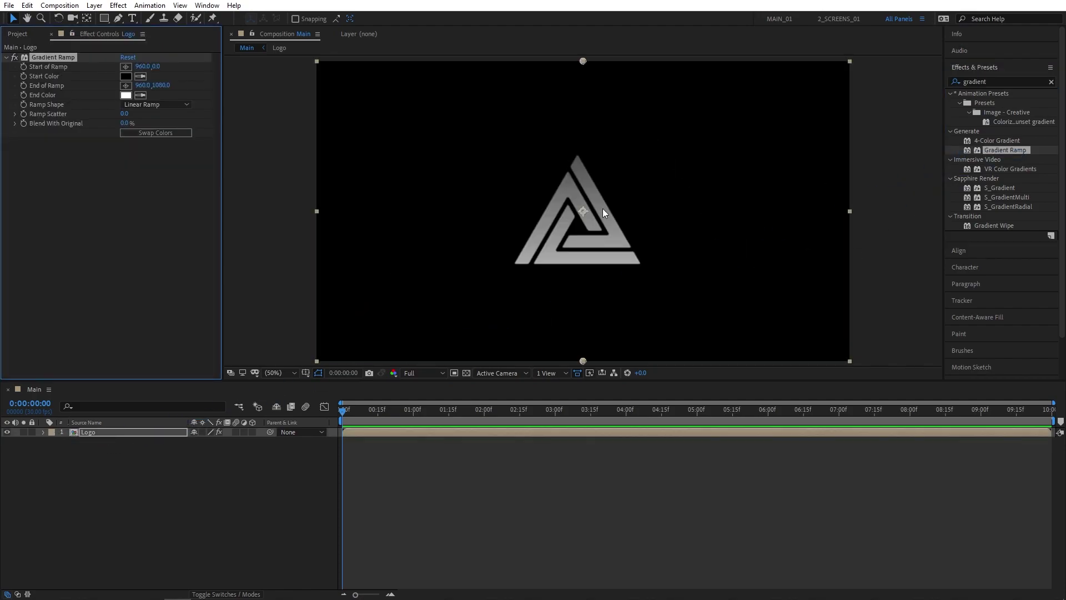
Step: Add Bevel Alpha to Logo with light intensity 1.00 and edge thickness 6
{"action": "left_click", "coordinate": [1003, 81]}
{"action": "type", "text": "bevel al"}
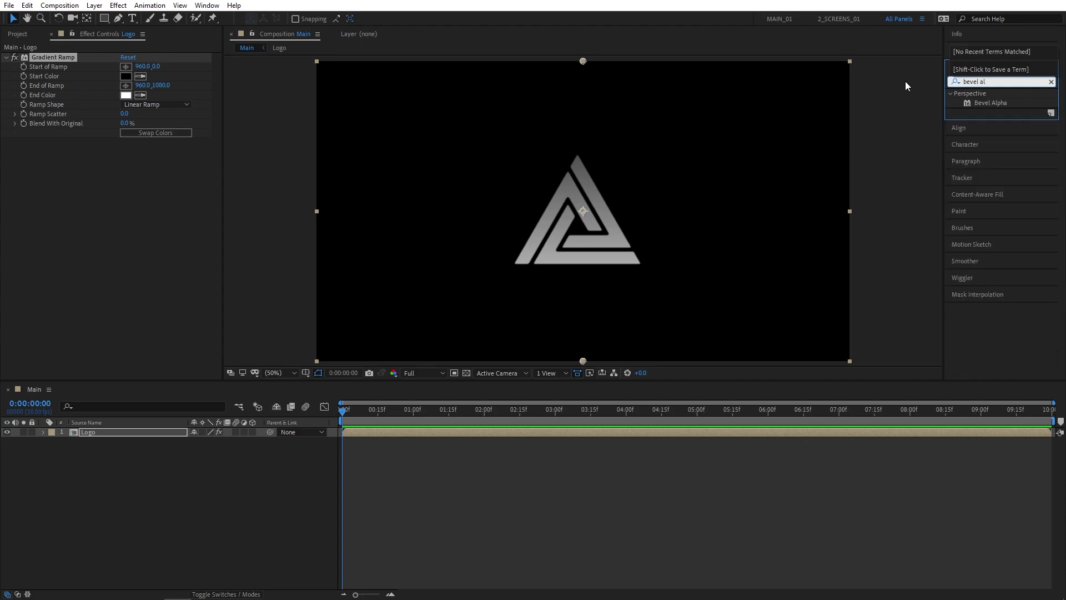
{"action": "left_click_drag", "start_coordinate": [991, 103], "coordinate": [150, 428]}
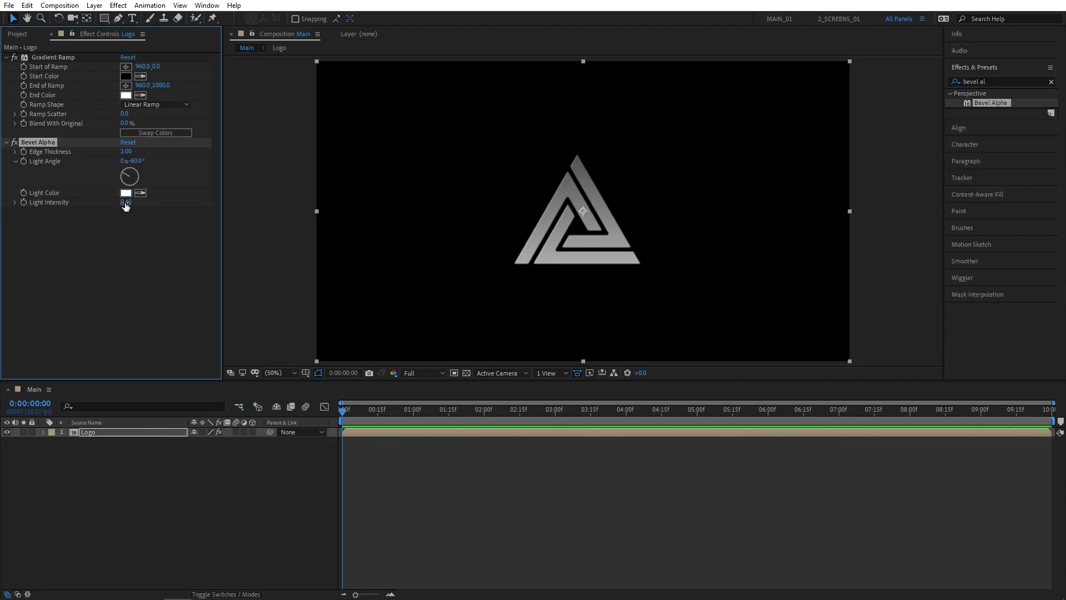
{"action": "left_click_drag", "start_coordinate": [126, 205], "coordinate": [128, 203]}
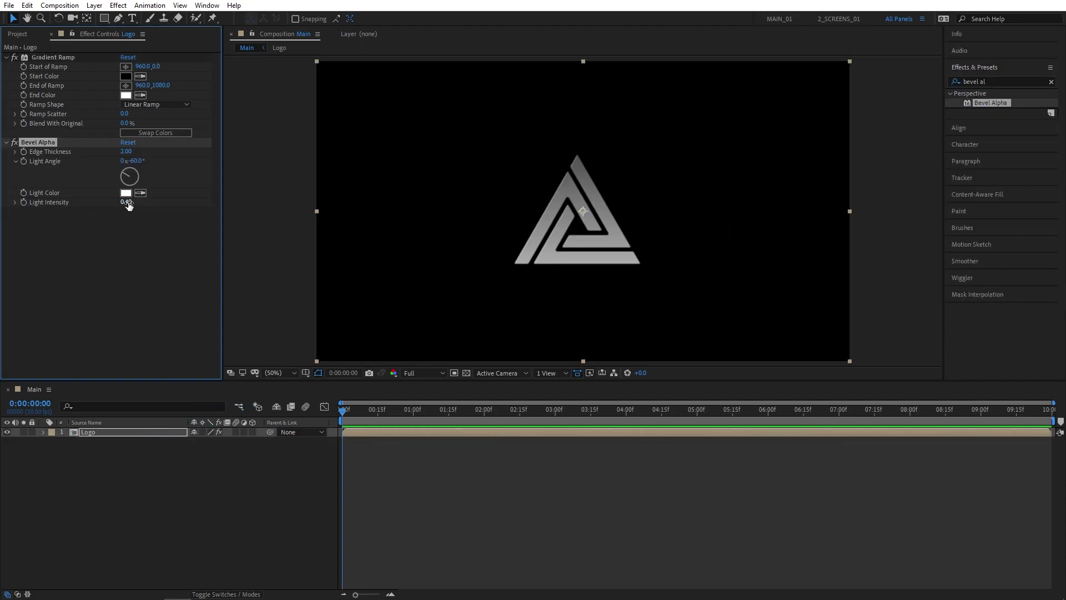
{"action": "left_click", "coordinate": [127, 152]}
{"action": "type", "text": "6"}
{"action": "left_click", "coordinate": [141, 277]}
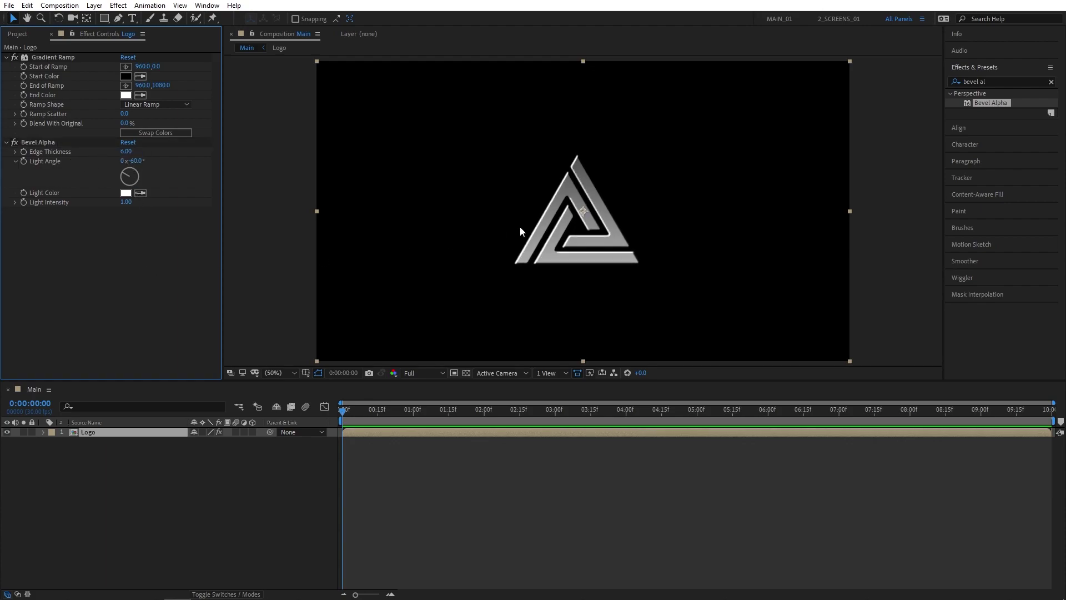
{"action": "scroll", "coordinate": [521, 226], "scroll_direction": "up", "scroll_amount": 3}
{"action": "scroll", "coordinate": [605, 166], "scroll_direction": "down", "scroll_amount": 3}
Step: Apply CC Light Sweep to Logo, centred at 718,722 with width and sweep intensity 75
{"action": "left_click", "coordinate": [967, 81]}
{"action": "type", "text": "light swee"}
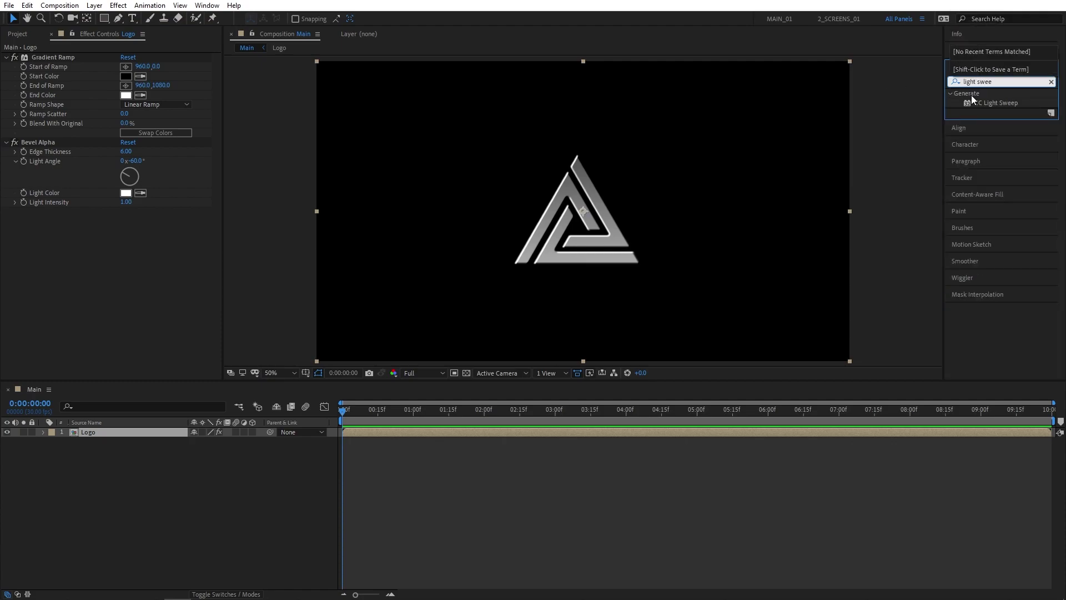
{"action": "left_click_drag", "start_coordinate": [994, 103], "coordinate": [766, 200]}
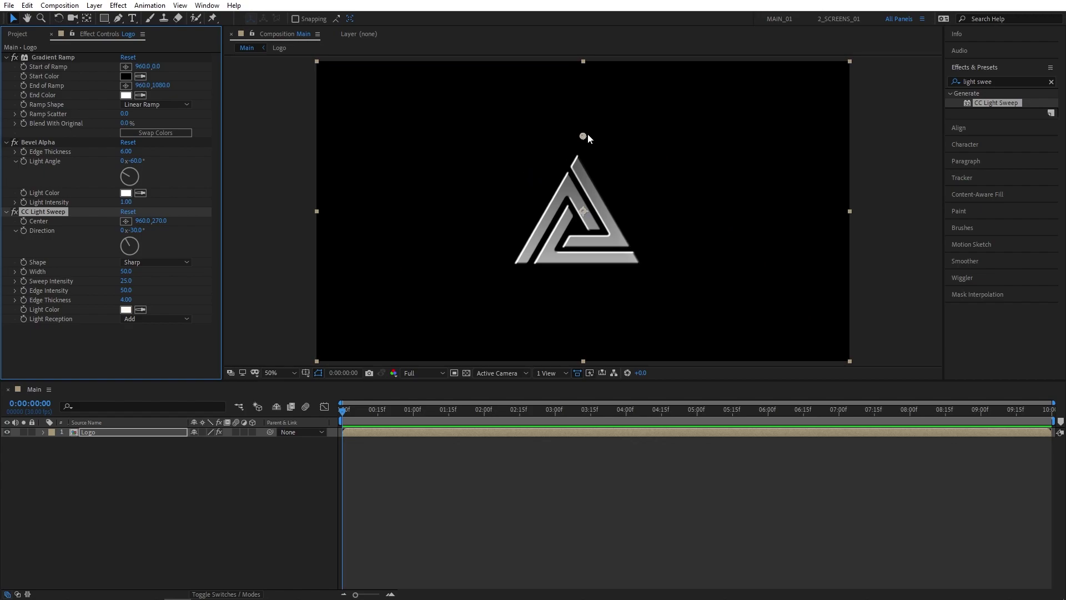
{"action": "left_click_drag", "start_coordinate": [587, 134], "coordinate": [516, 261]}
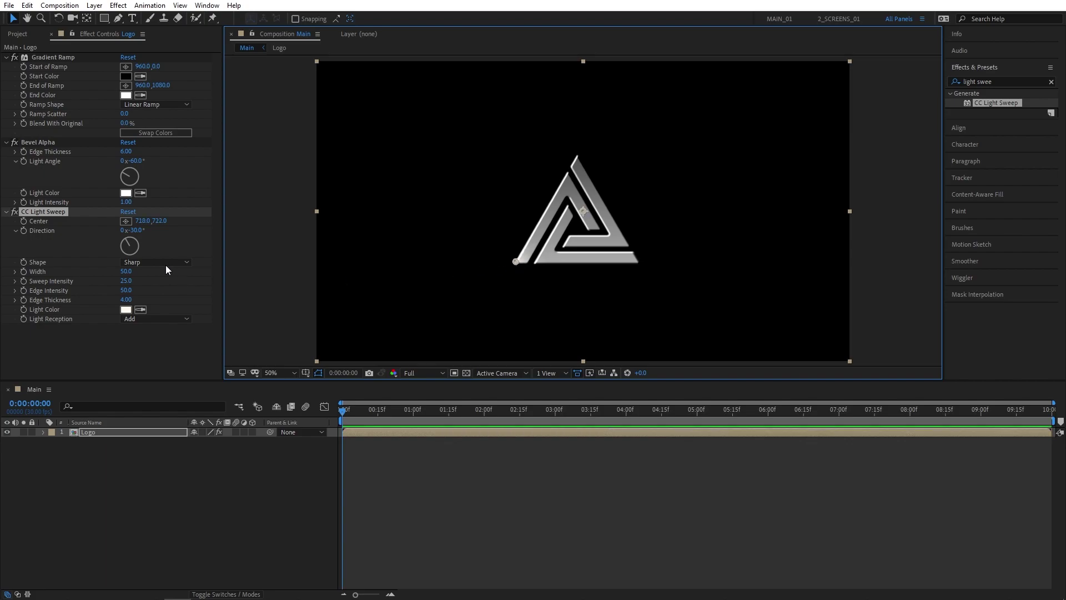
{"action": "left_click", "coordinate": [126, 271]}
{"action": "type", "text": "75"}
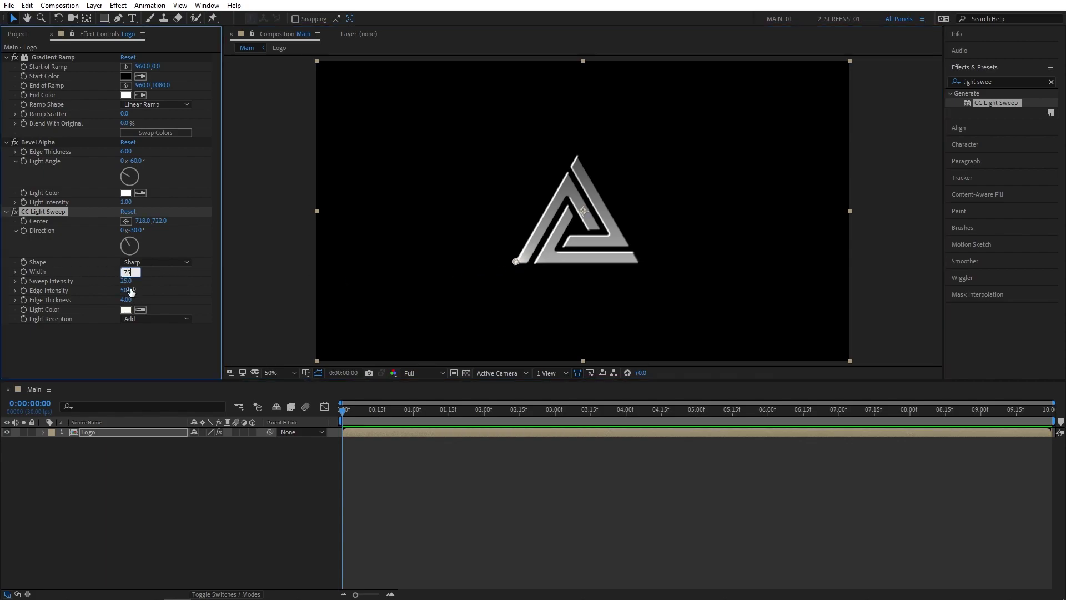
{"action": "key", "text": "Return"}
{"action": "left_click", "coordinate": [447, 321]}
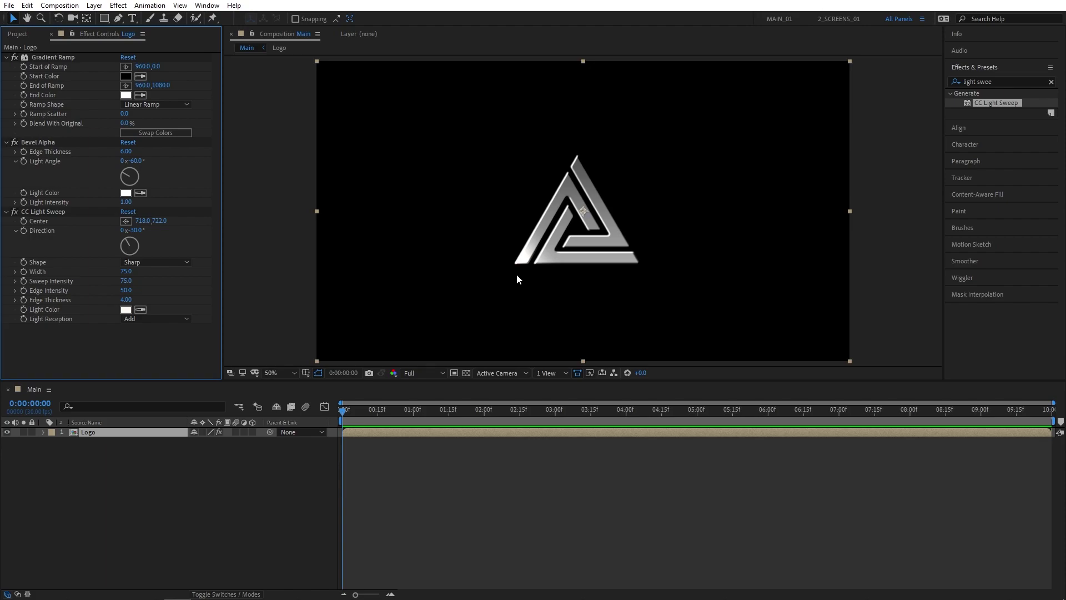
{"action": "left_click", "coordinate": [53, 211]}
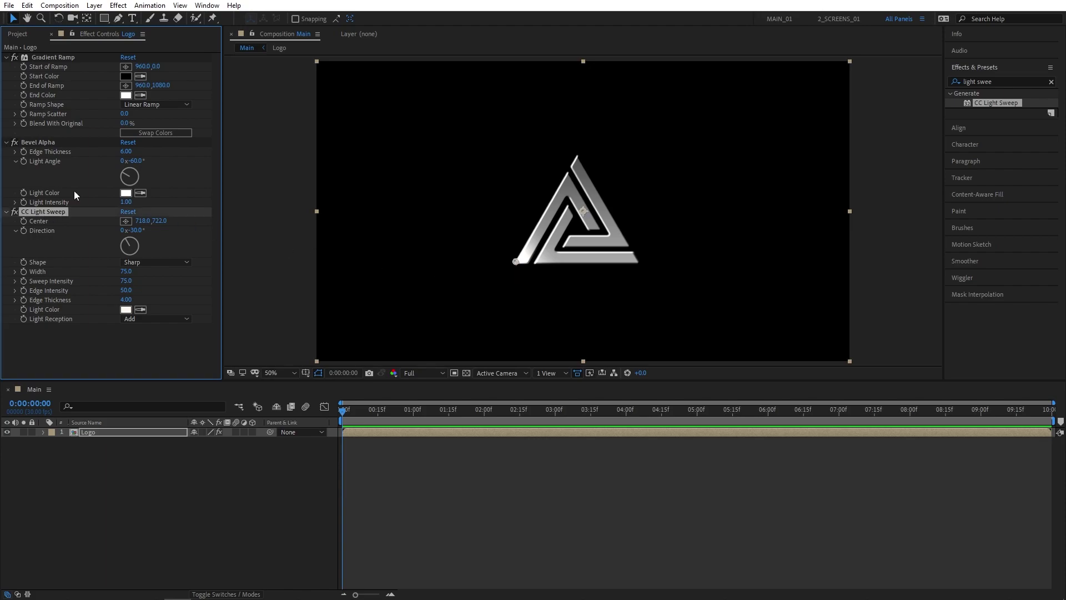
Step: Duplicate the light sweep and place CC Light Sweep 2 at the triangle's peak (940,340), direction +90°
{"action": "left_click", "coordinate": [27, 5]}
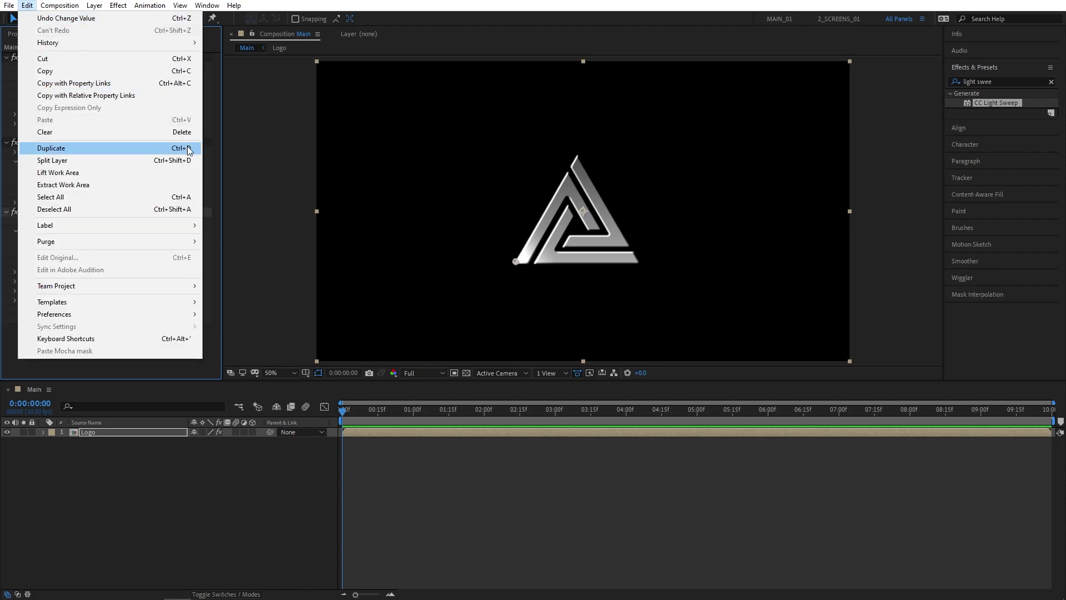
{"action": "left_click", "coordinate": [139, 150]}
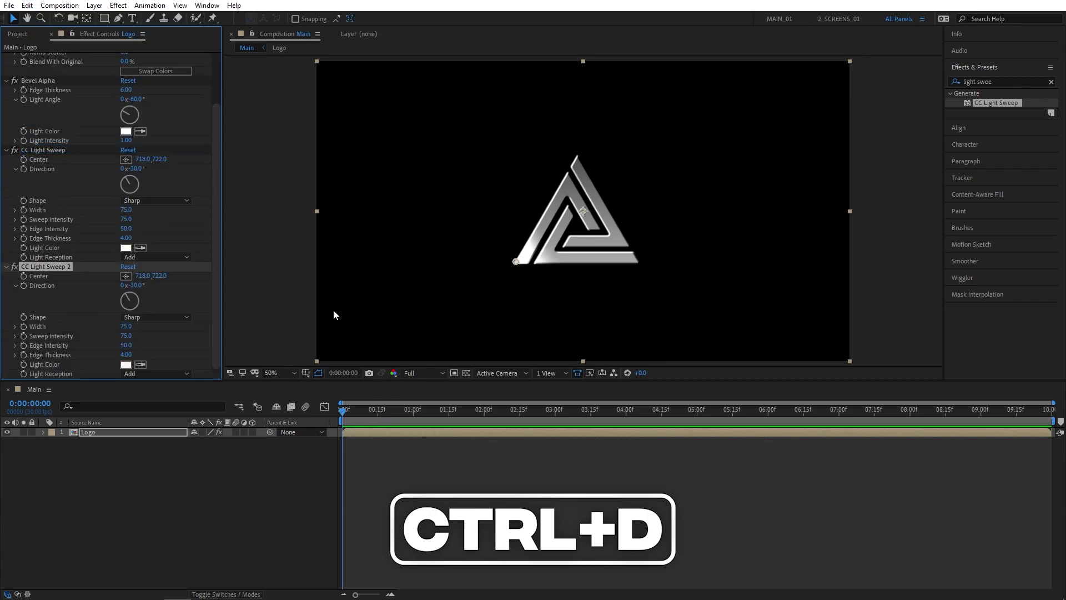
{"action": "left_click", "coordinate": [126, 277]}
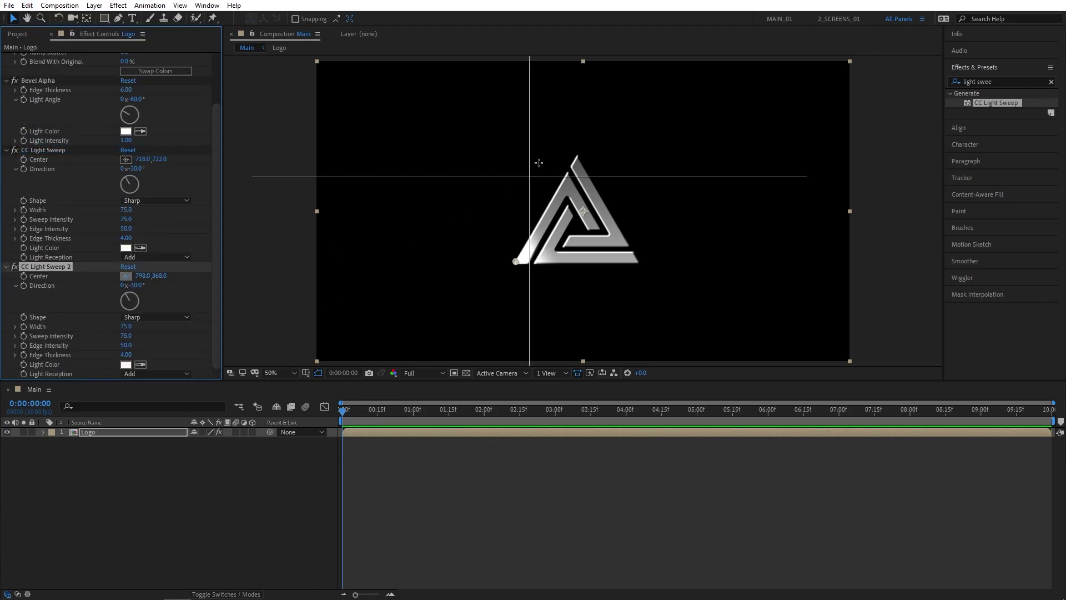
{"action": "left_click", "coordinate": [577, 157]}
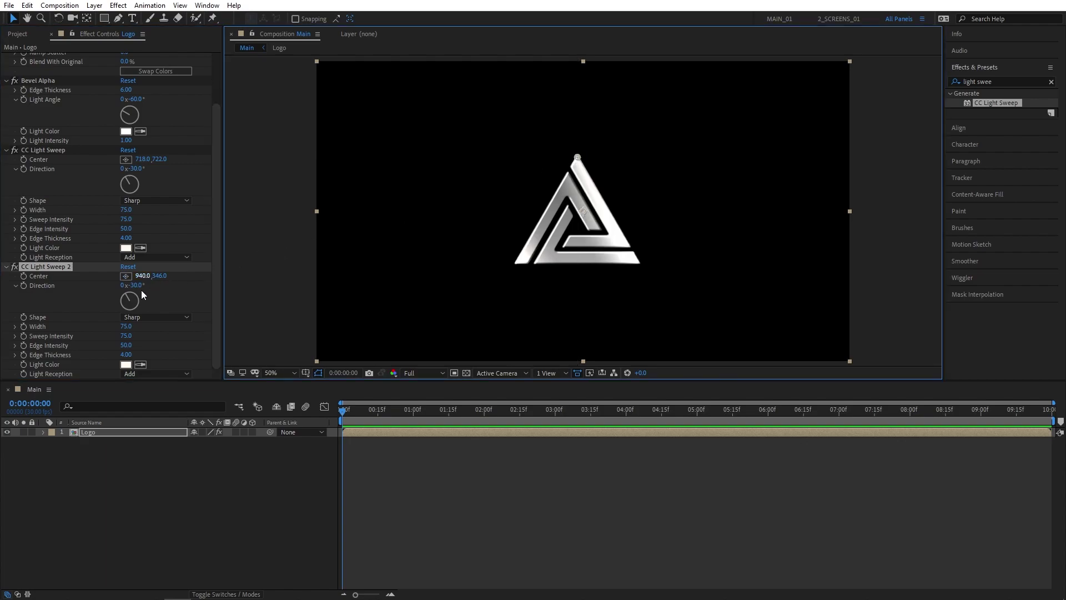
{"action": "left_click_drag", "start_coordinate": [141, 290], "coordinate": [154, 297]}
{"action": "mouse_move", "coordinate": [578, 157]}
{"action": "left_mouse_down"}
{"action": "mouse_move", "coordinate": [580, 172]}
{"action": "mouse_move", "coordinate": [578, 159]}
{"action": "left_mouse_up"}
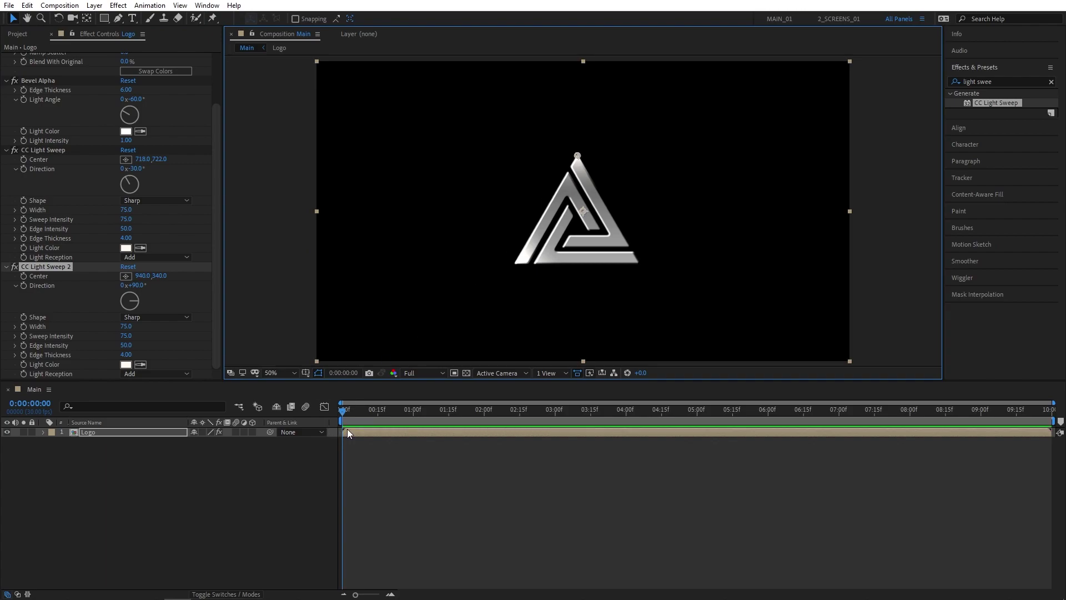
Step: Add Center keyframes at 0s for both light sweeps and move to 6:00
{"action": "left_click", "coordinate": [23, 159]}
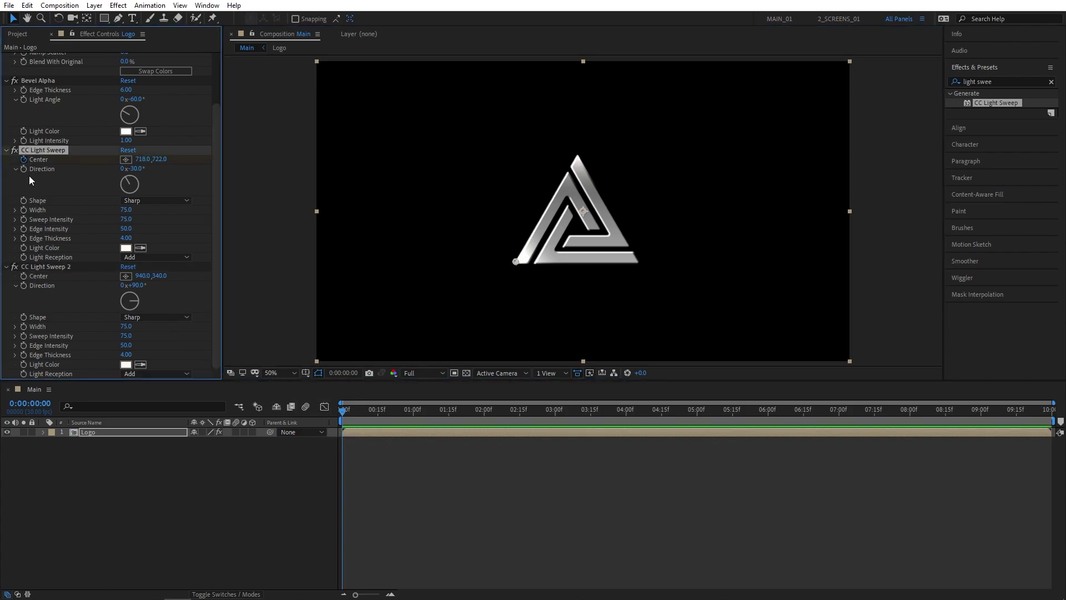
{"action": "left_click", "coordinate": [24, 276]}
{"action": "key", "text": "u"}
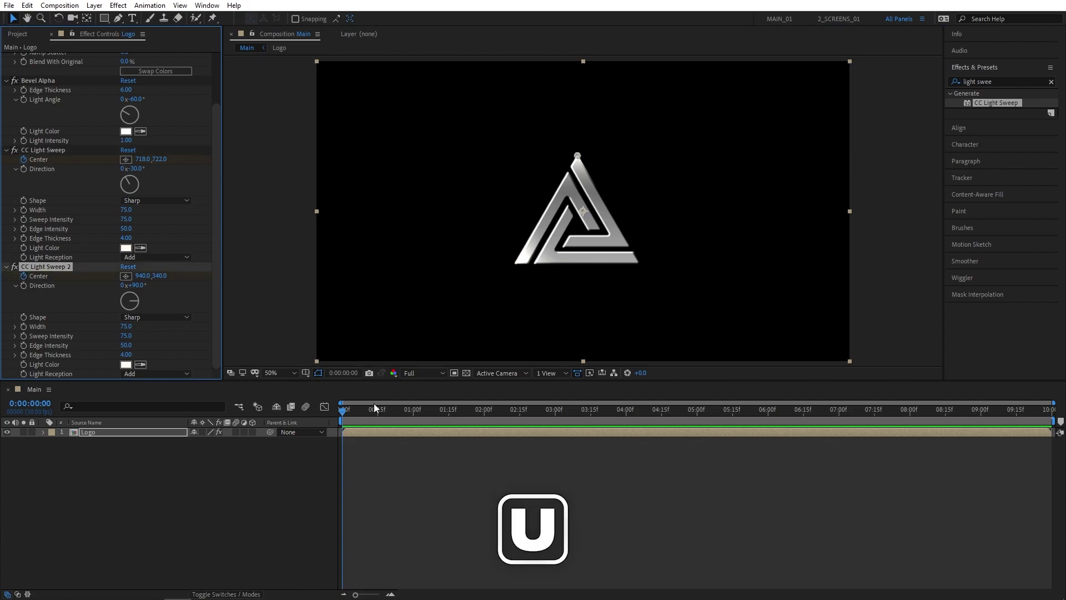
{"action": "left_click_drag", "start_coordinate": [344, 422], "coordinate": [766, 418]}
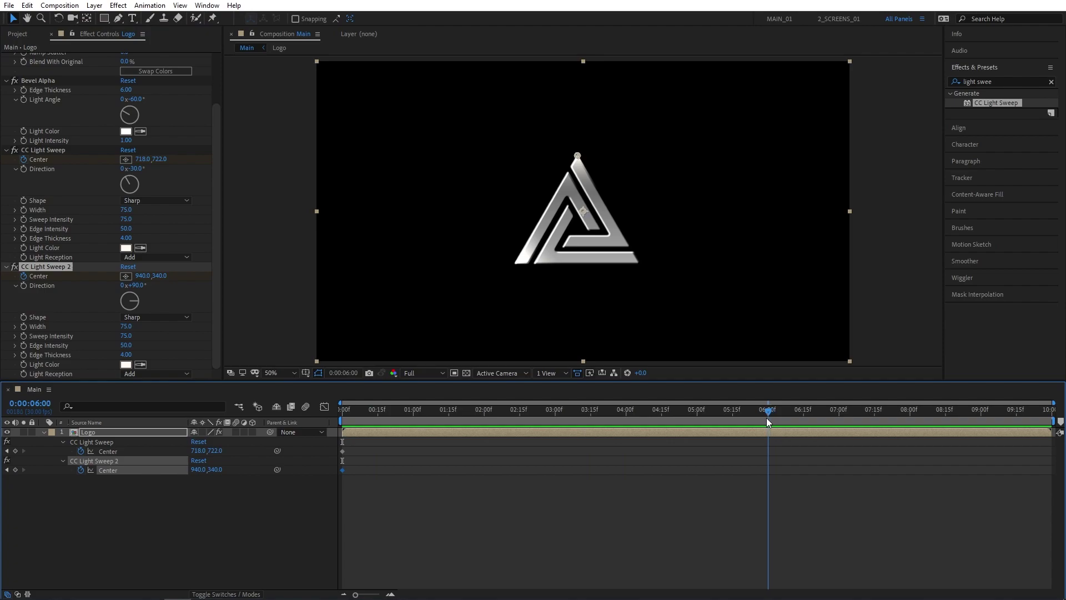
{"action": "left_click", "coordinate": [248, 554]}
Step: At 6 seconds, move the sweep centres to 1056,518 and 956,728
{"action": "left_click", "coordinate": [115, 442]}
{"action": "left_click", "coordinate": [389, 344]}
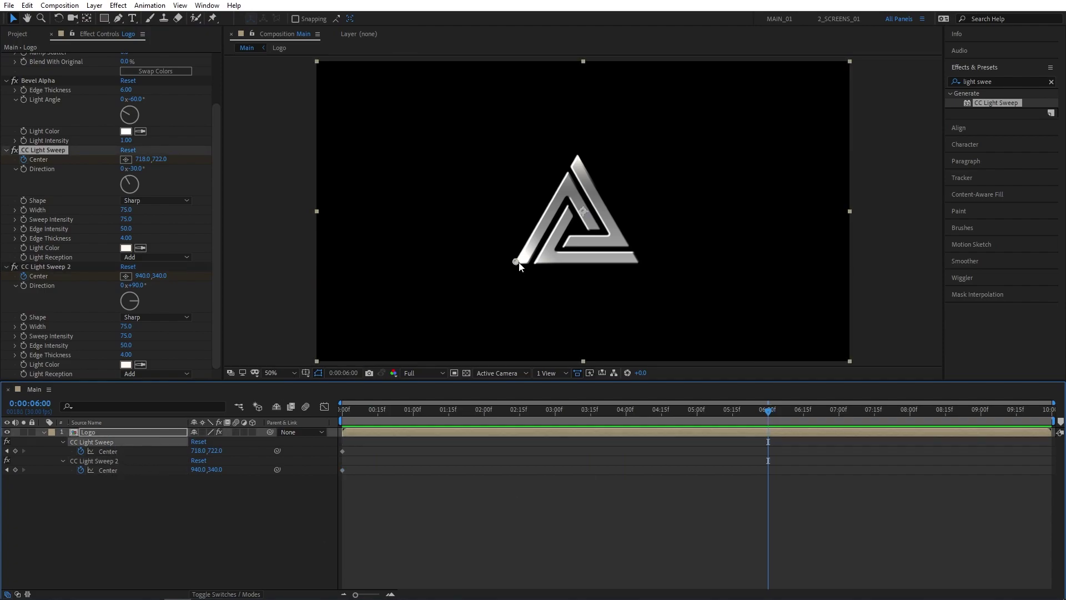
{"action": "left_click_drag", "start_coordinate": [516, 262], "coordinate": [609, 207]}
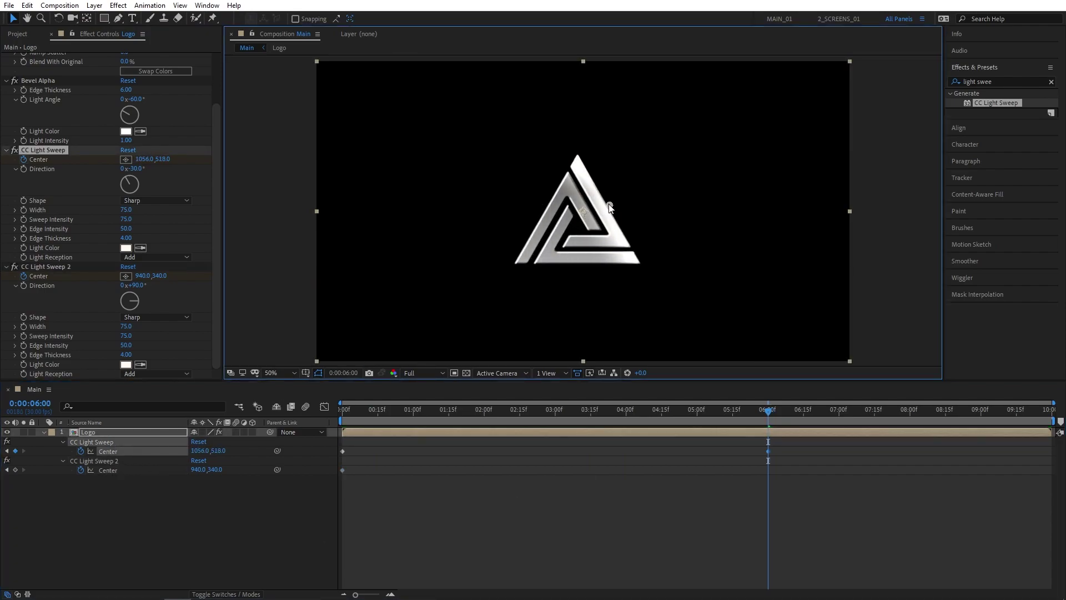
{"action": "left_click", "coordinate": [106, 470]}
{"action": "left_click_drag", "start_coordinate": [581, 155], "coordinate": [582, 263]}
{"action": "left_click_drag", "start_coordinate": [475, 410], "coordinate": [328, 430]}
{"action": "left_click", "coordinate": [262, 482]}
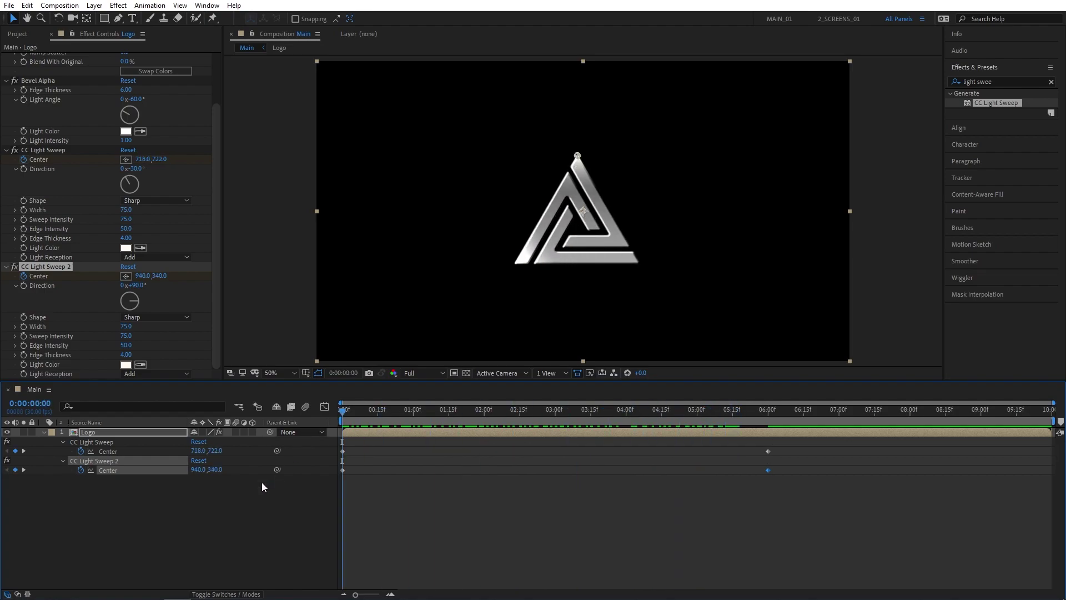
Step: Duplicate the Logo layer and name the top copy Vegas
{"action": "left_click", "coordinate": [43, 432]}
{"action": "left_click", "coordinate": [94, 434]}
{"action": "left_click", "coordinate": [26, 5]}
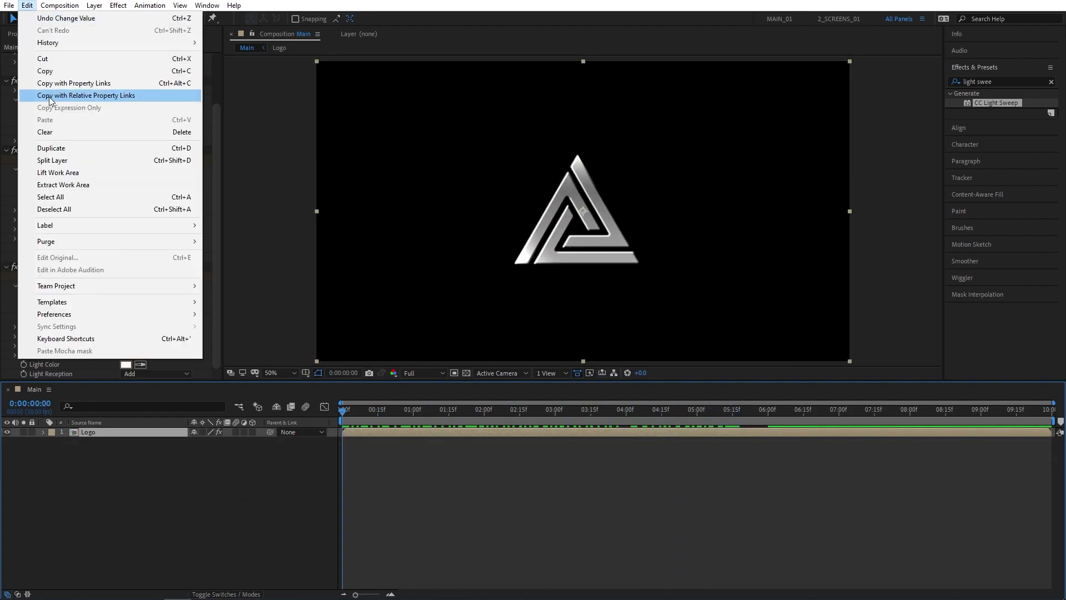
{"action": "left_click", "coordinate": [152, 147]}
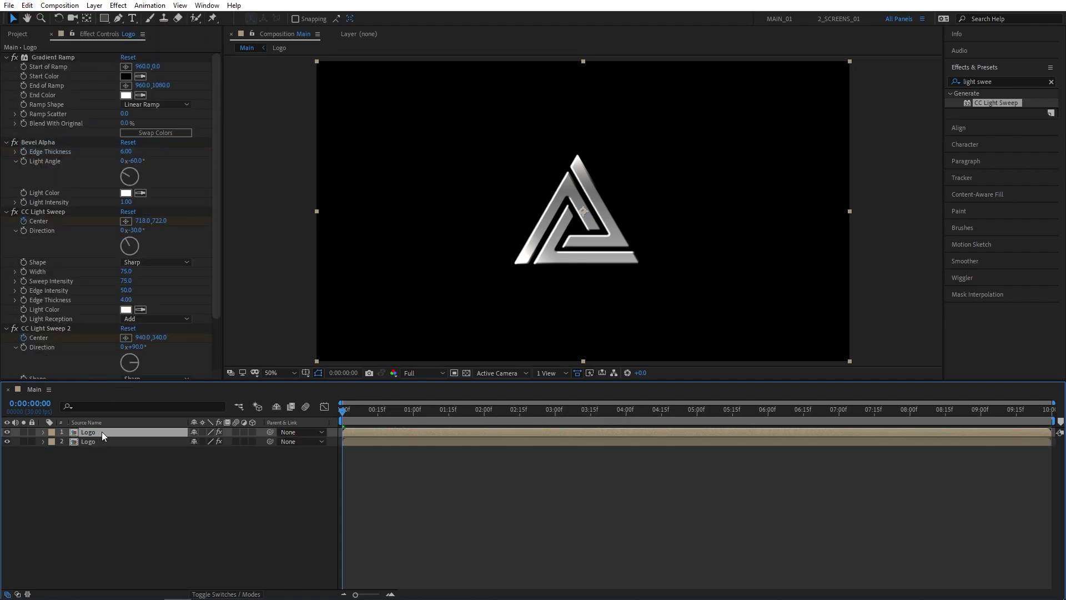
{"action": "key", "text": "Return"}
{"action": "type", "text": "Vega"}
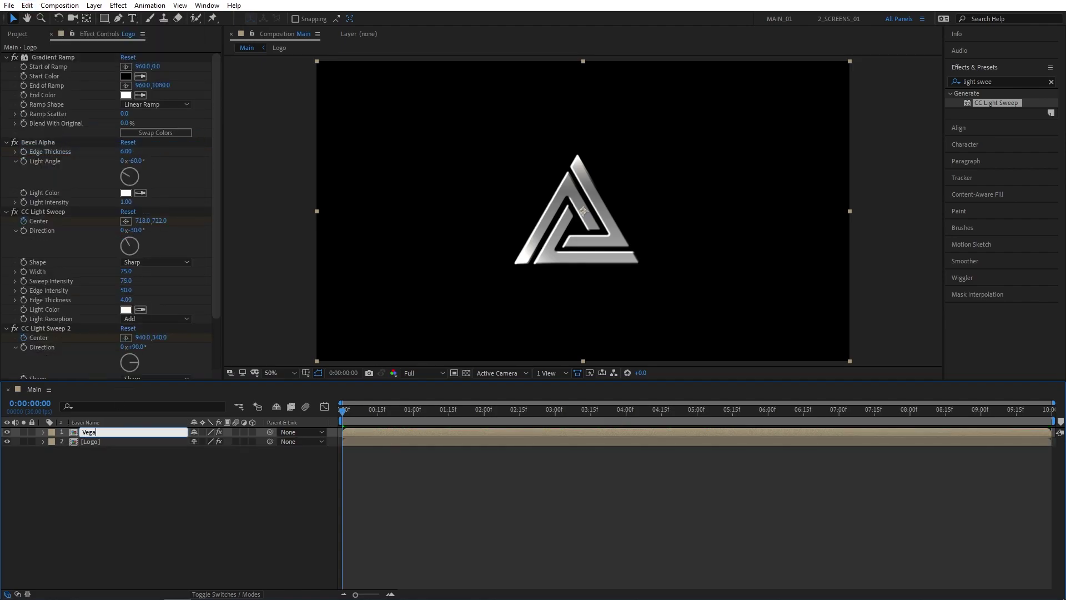
{"action": "type", "text": "s"}
{"action": "left_click", "coordinate": [99, 475]}
Step: Delete all effects from the Vegas layer
{"action": "left_click", "coordinate": [82, 175]}
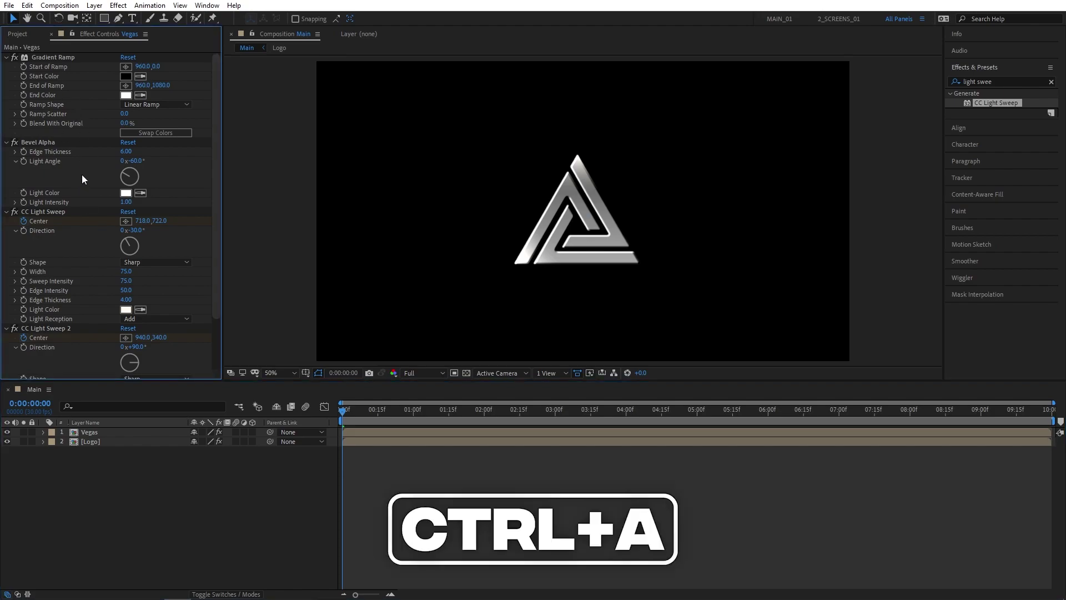
{"action": "key", "text": "ctrl+a"}
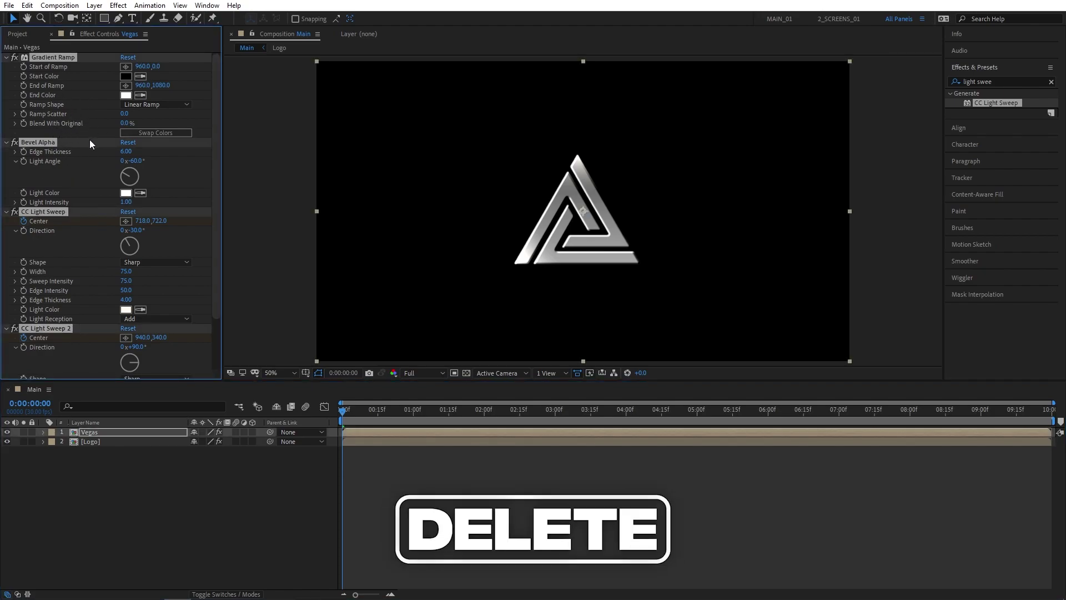
{"action": "key", "text": "Delete"}
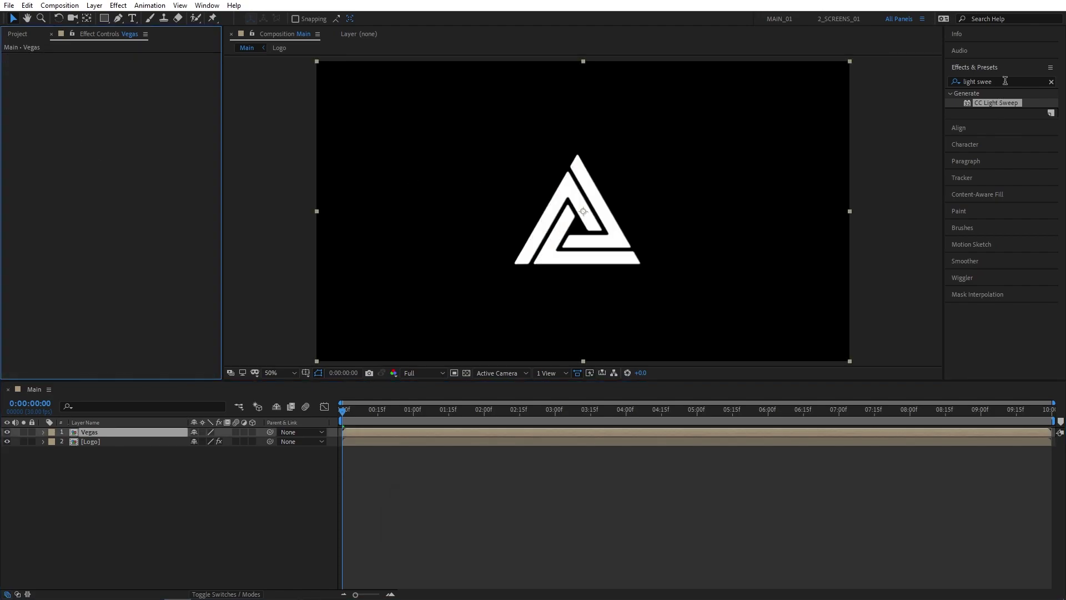
Step: Apply the Vegas effect to the Vegas layer, hide Logo, and set blend mode Transparent
{"action": "key", "text": "ctrl+f"}
{"action": "type", "text": "vegas"}
{"action": "left_click_drag", "start_coordinate": [978, 103], "coordinate": [99, 434]}
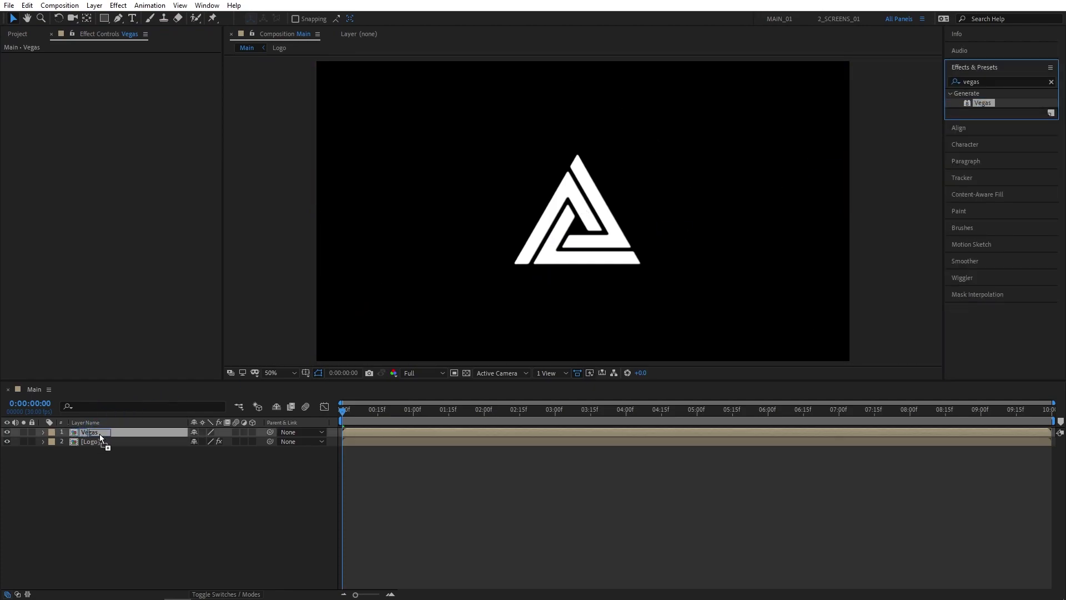
{"action": "left_click", "coordinate": [7, 441]}
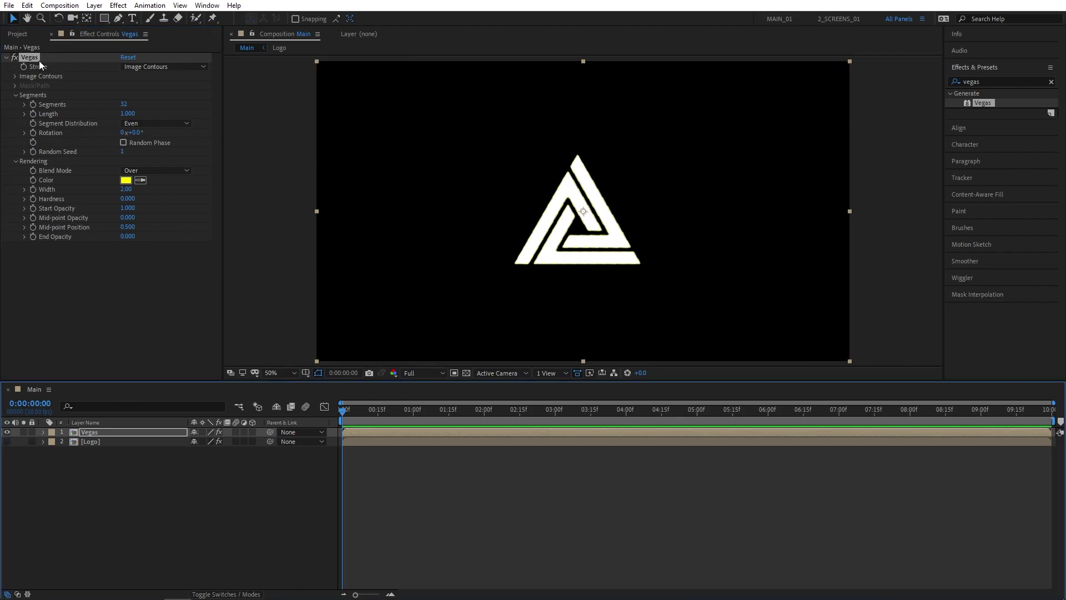
{"action": "left_click", "coordinate": [150, 174]}
{"action": "left_click", "coordinate": [156, 184]}
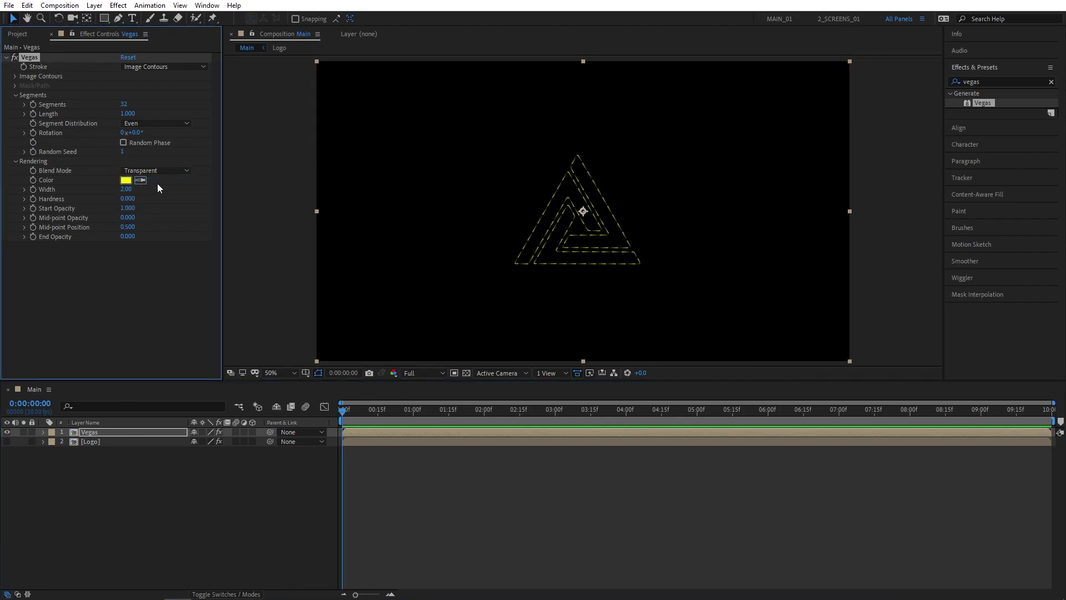
Step: Set the Vegas stroke to 1 segment in white
{"action": "left_click", "coordinate": [124, 104]}
{"action": "type", "text": "1"}
{"action": "key", "text": "Return"}
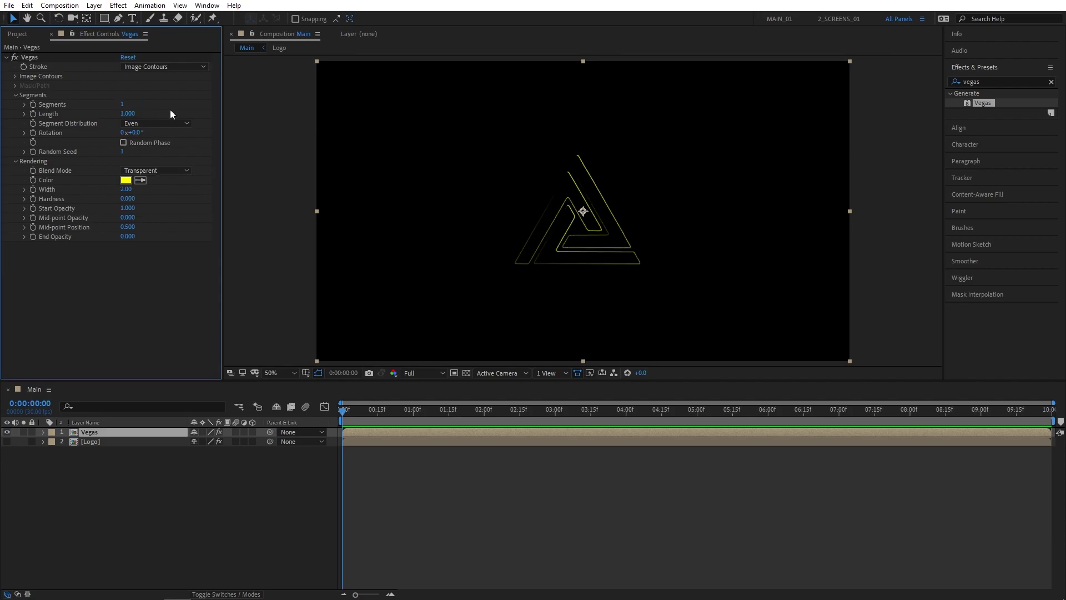
{"action": "left_click", "coordinate": [125, 180]}
{"action": "left_click", "coordinate": [15, 28]}
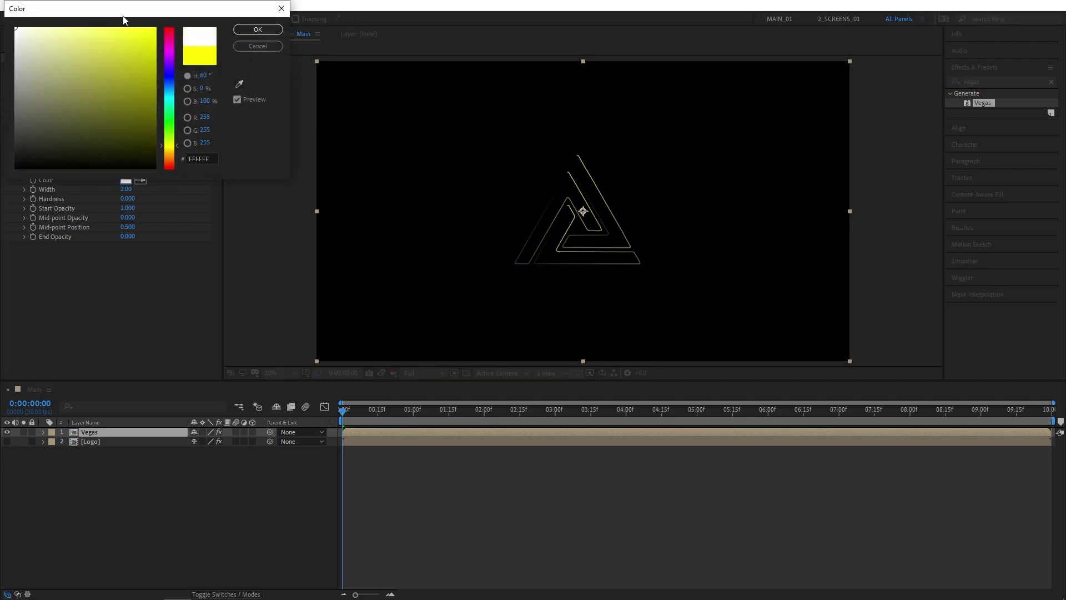
{"action": "left_click", "coordinate": [258, 32]}
Step: Set stroke width 5, mid-point opacity -0.2 and mid-point position 0.001
{"action": "left_click", "coordinate": [126, 189]}
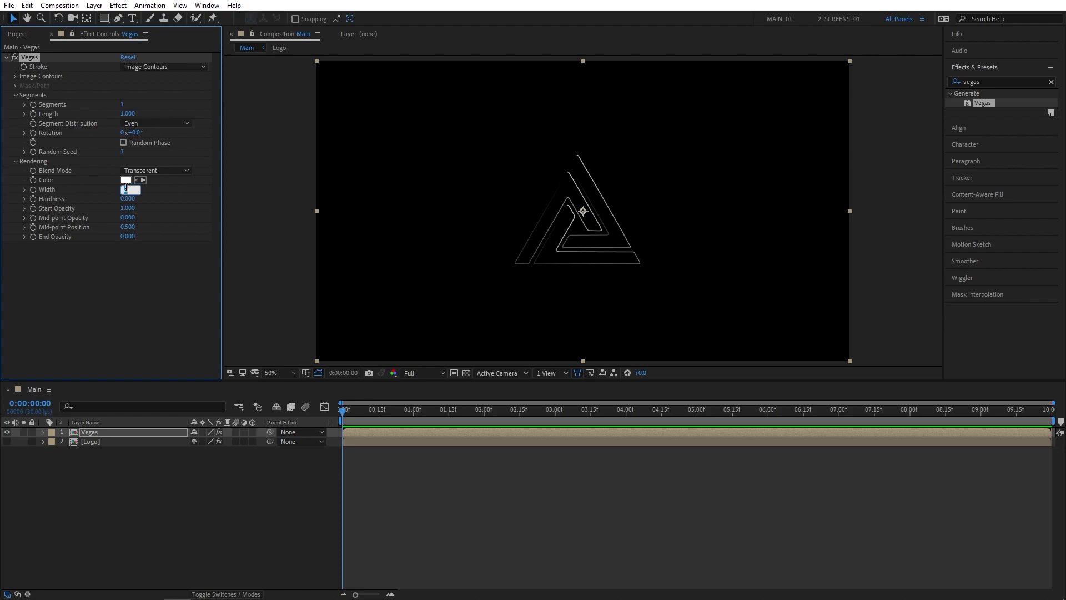
{"action": "type", "text": "5"}
{"action": "key", "text": "Return"}
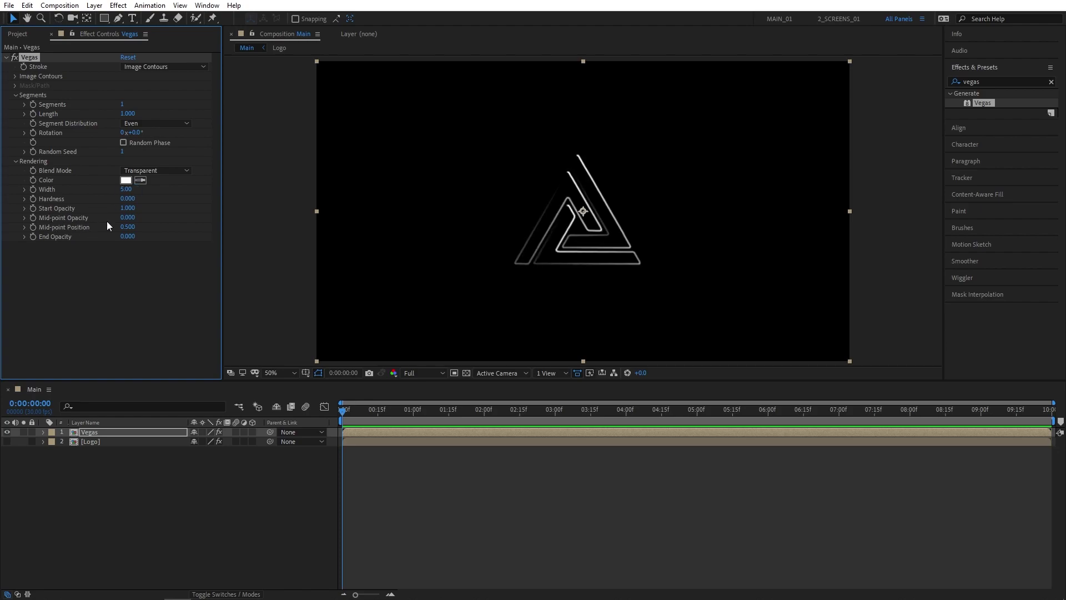
{"action": "left_click", "coordinate": [128, 218]}
{"action": "type", "text": "-.2"}
{"action": "key", "text": "Return"}
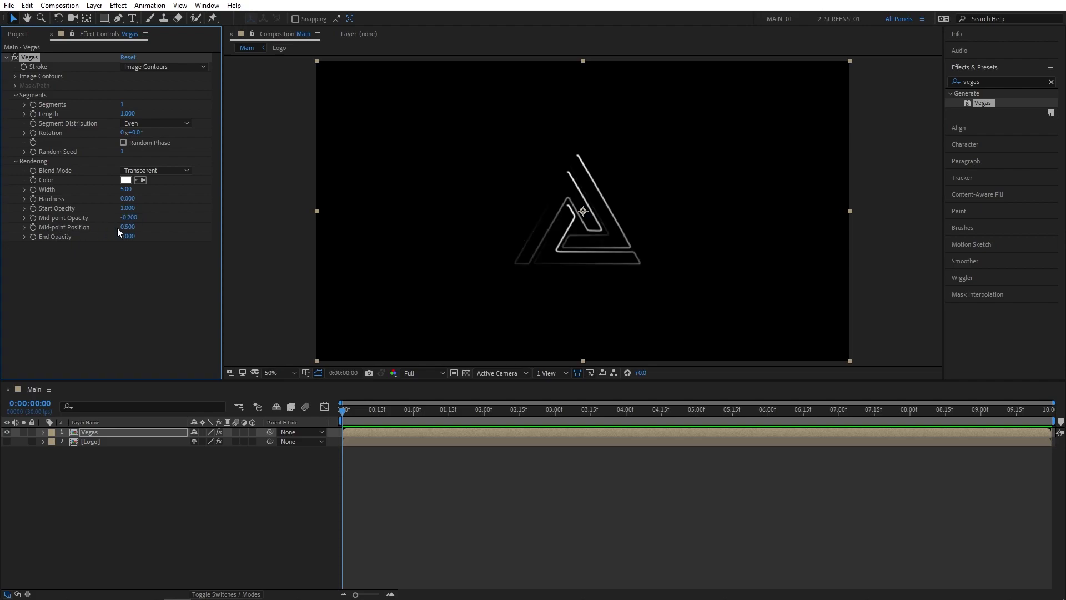
{"action": "mouse_move", "coordinate": [127, 227]}
{"action": "left_mouse_down"}
{"action": "mouse_move", "coordinate": [103, 228]}
{"action": "mouse_move", "coordinate": [134, 234]}
{"action": "left_mouse_up"}
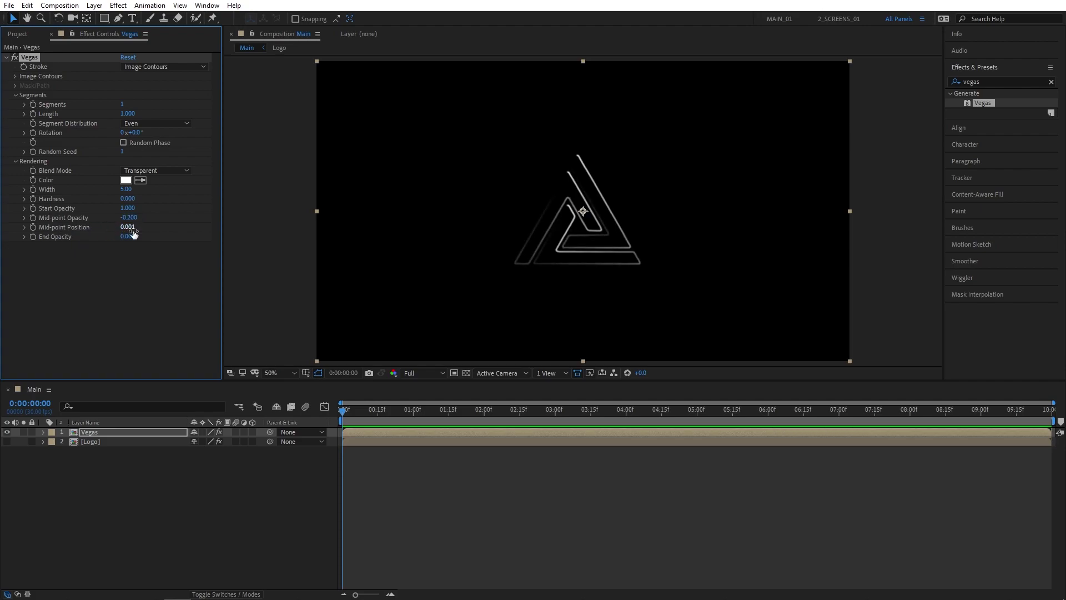
{"action": "left_click", "coordinate": [161, 315]}
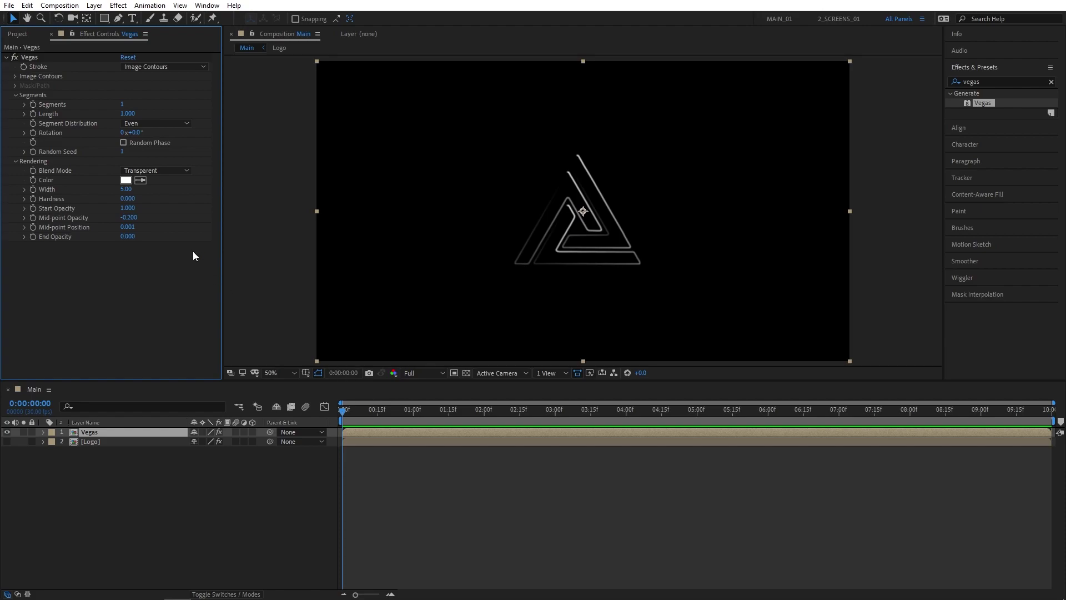
Step: Keyframe the stroke Length from 0 at 0s to 1 at 1 second
{"action": "left_click", "coordinate": [34, 113]}
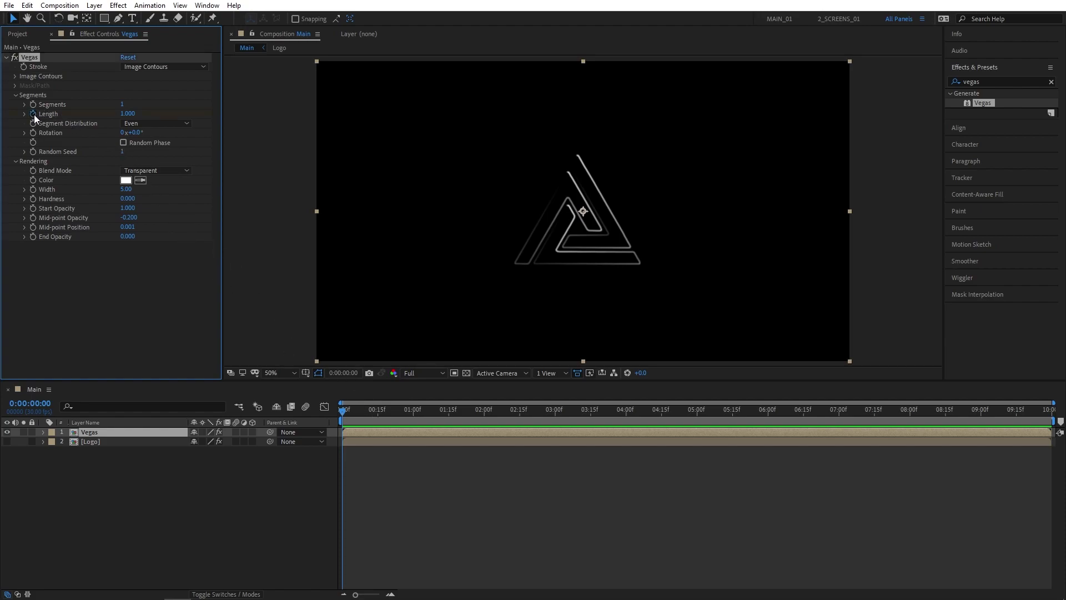
{"action": "left_click", "coordinate": [34, 133]}
{"action": "left_click", "coordinate": [127, 113]}
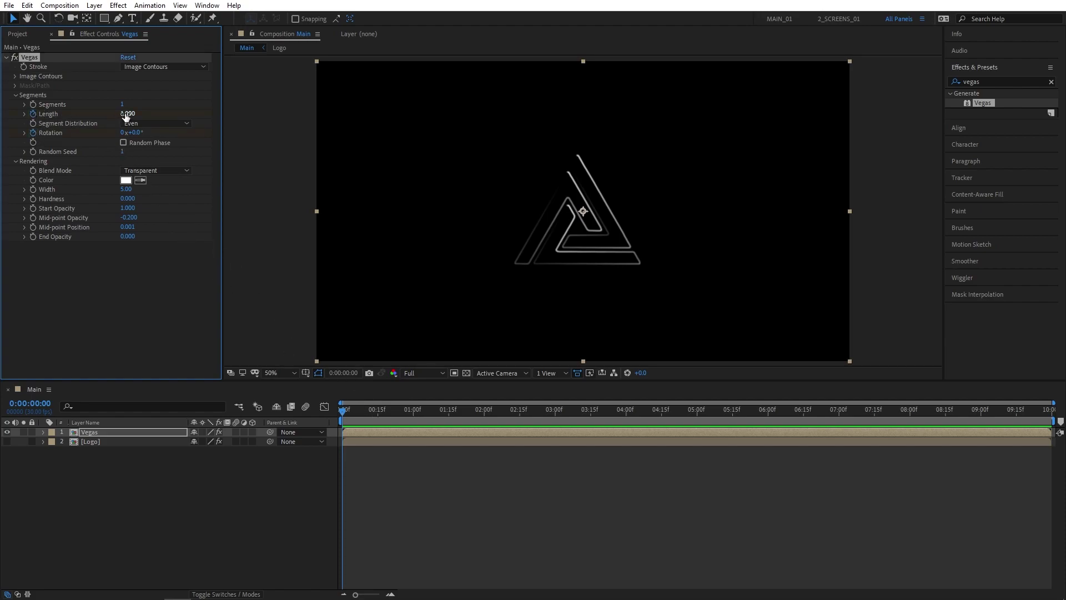
{"action": "type", "text": "0"}
{"action": "key", "text": "Return"}
{"action": "left_click", "coordinate": [413, 411]}
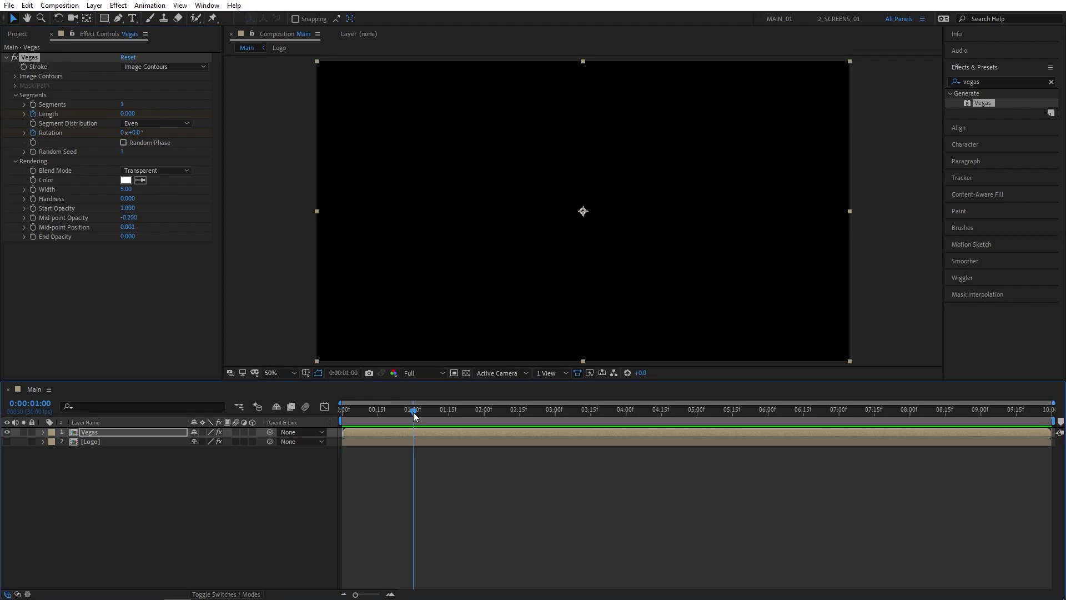
{"action": "type", "text": "u"}
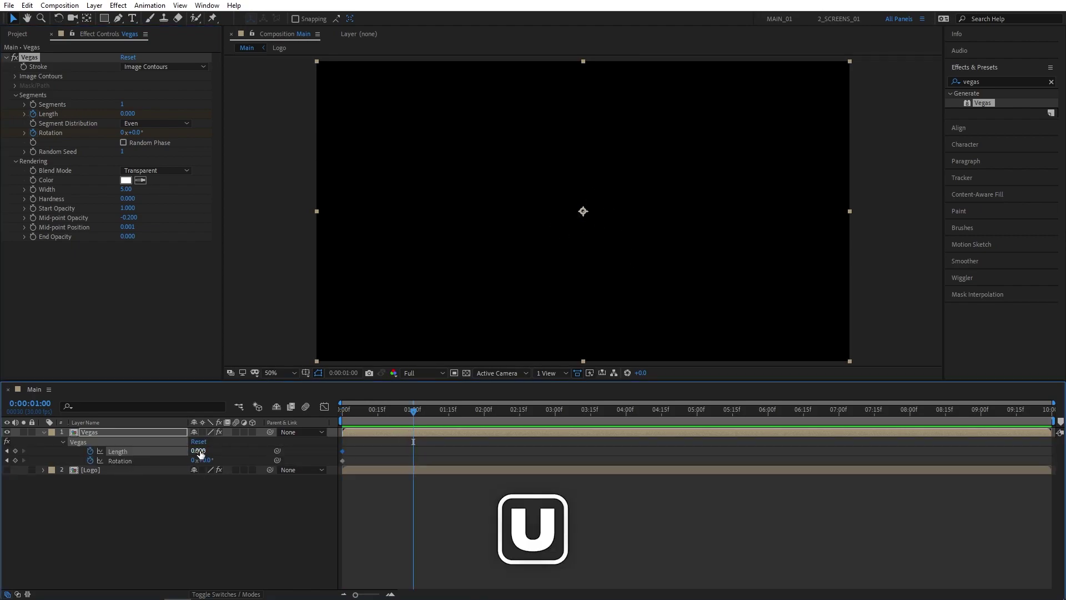
{"action": "type", "text": "1"}
{"action": "key", "text": "Return"}
Step: Set Rotation to 4 revolutions at 6 seconds and preview the animation
{"action": "left_click_drag", "start_coordinate": [408, 422], "coordinate": [768, 427]}
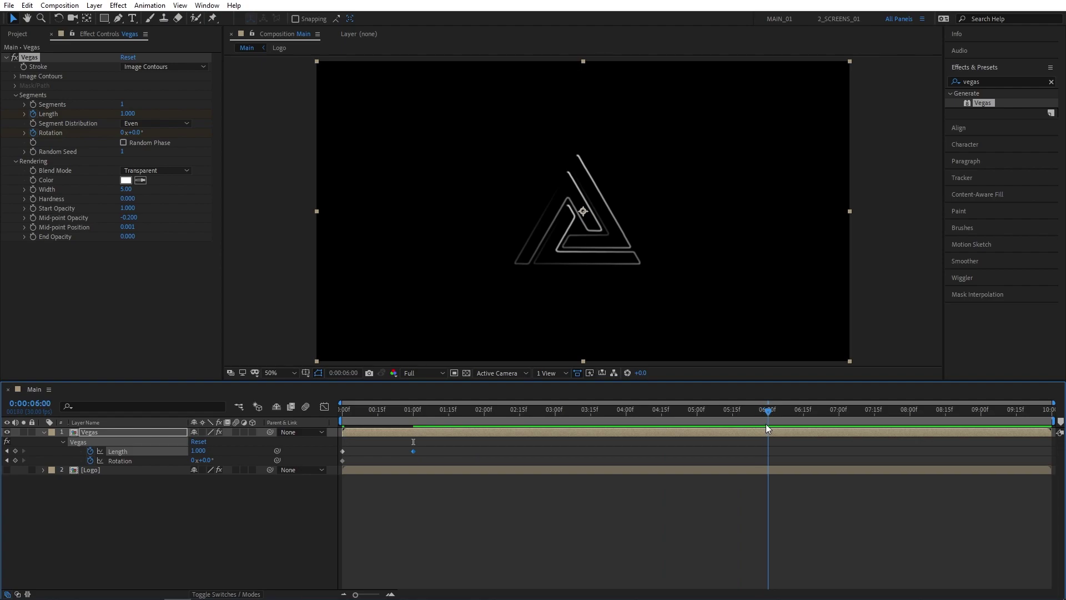
{"action": "left_click", "coordinate": [259, 507]}
{"action": "left_click", "coordinate": [194, 460]}
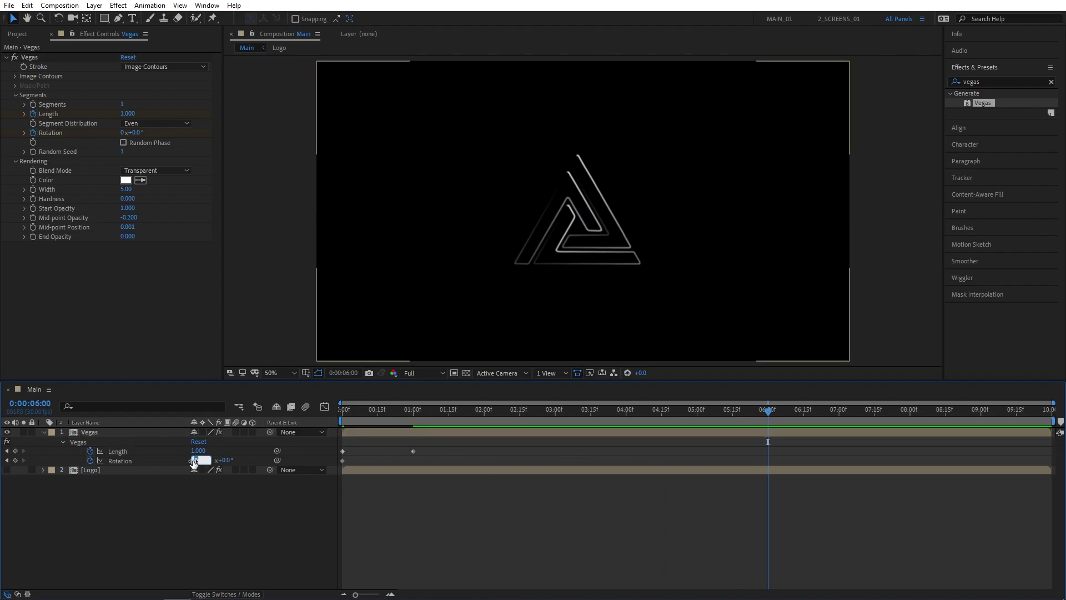
{"action": "type", "text": "4"}
{"action": "key", "text": "Return"}
{"action": "left_click_drag", "start_coordinate": [462, 412], "coordinate": [402, 415]}
{"action": "key", "text": "space"}
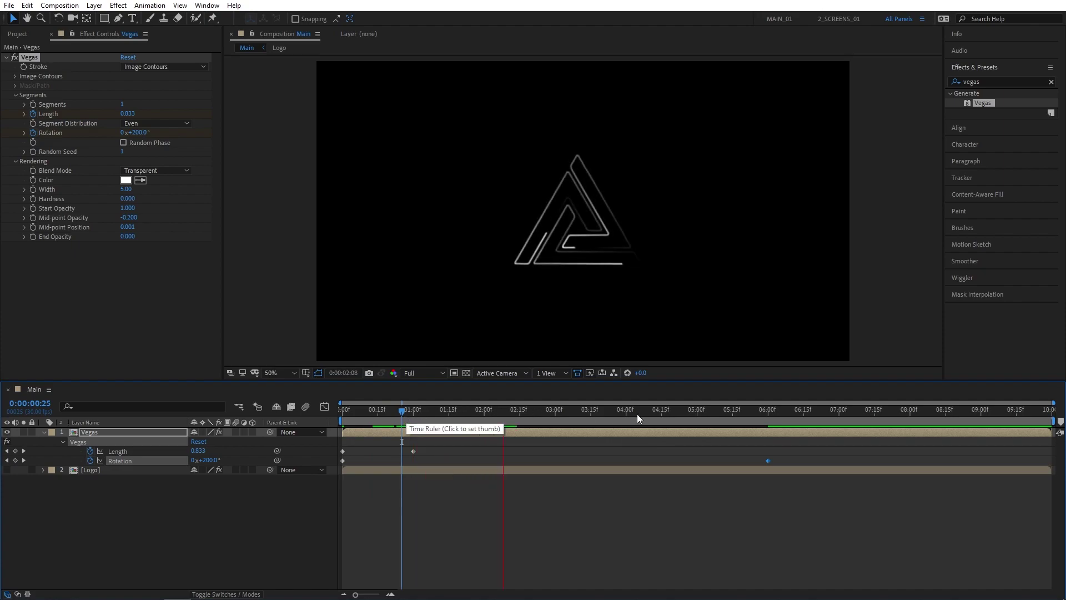
Step: Apply a Glow effect to the Vegas layer
{"action": "left_click_drag", "start_coordinate": [620, 424], "coordinate": [495, 421]}
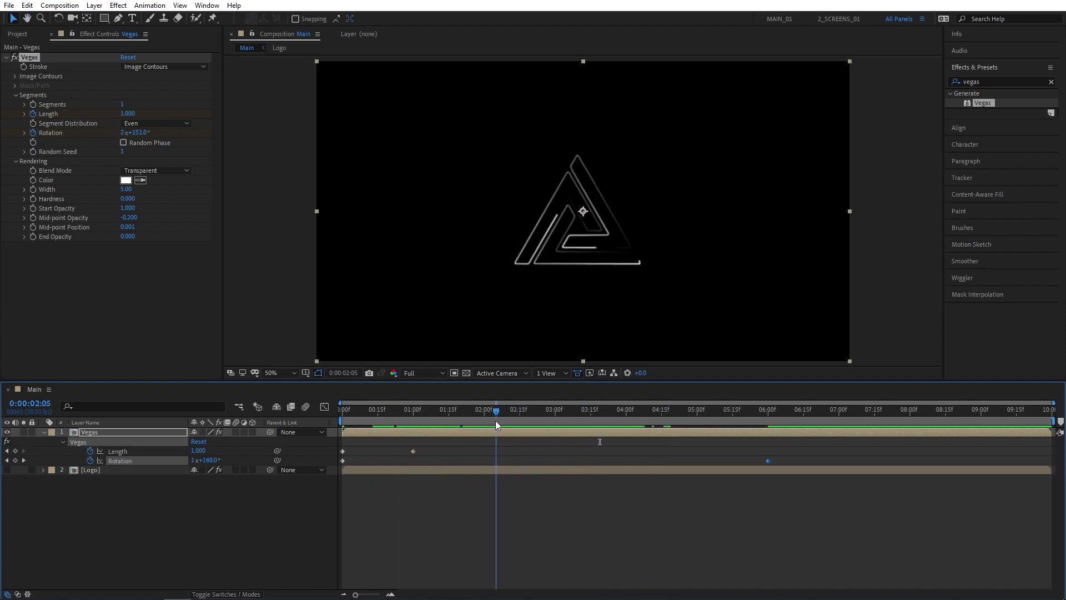
{"action": "left_click", "coordinate": [973, 81]}
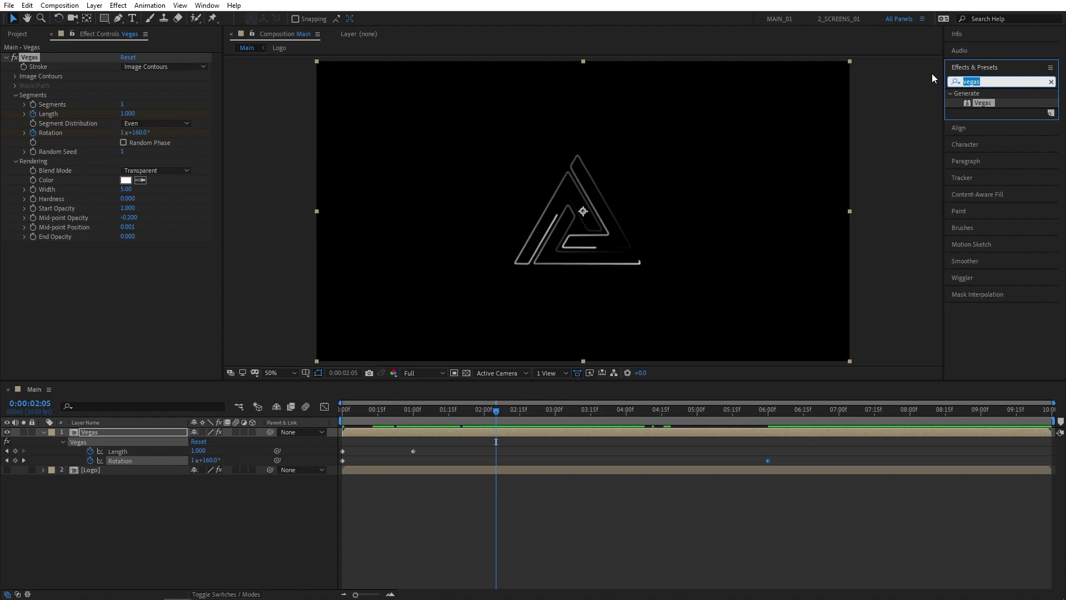
{"action": "type", "text": "glow"}
{"action": "left_click_drag", "start_coordinate": [992, 339], "coordinate": [117, 432]}
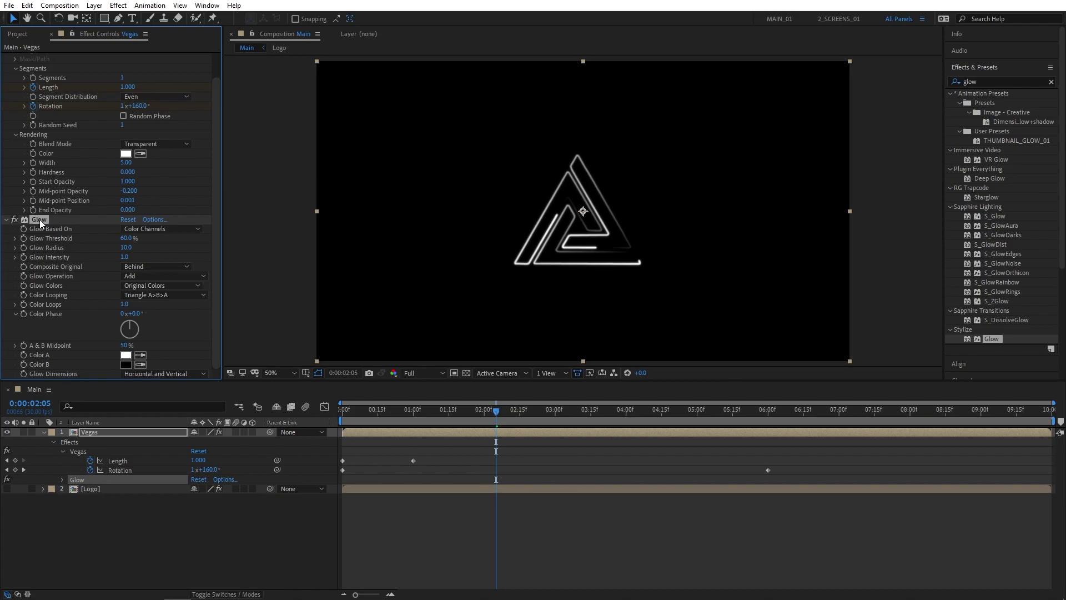
Step: Duplicate the glow and give Glow 2 radius 40 and intensity 0.8
{"action": "key", "text": "ctrl+d"}
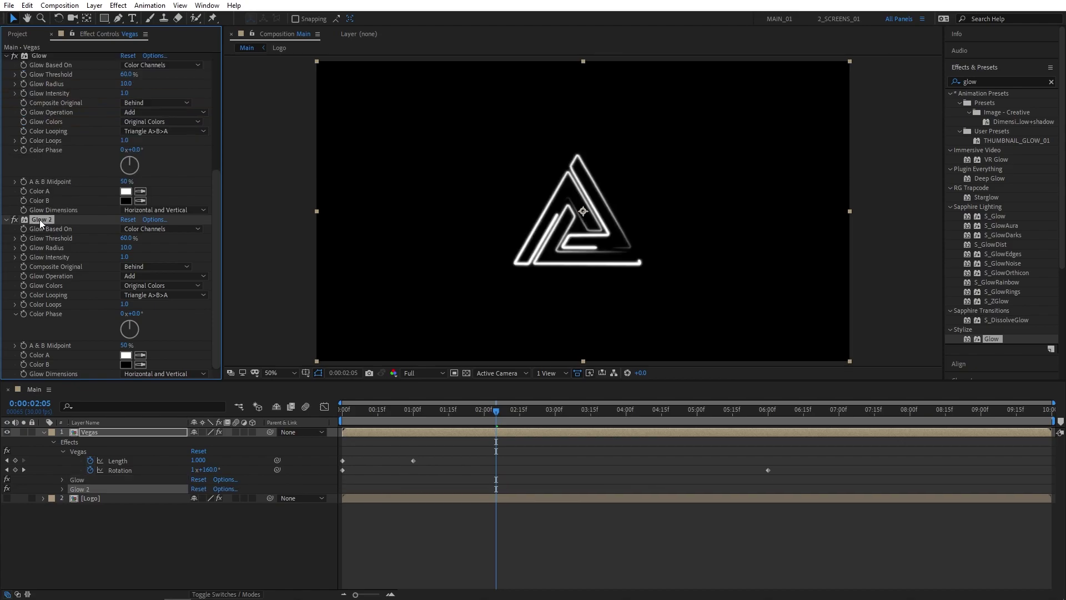
{"action": "left_click", "coordinate": [127, 247]}
{"action": "type", "text": "40"}
{"action": "key", "text": "Return"}
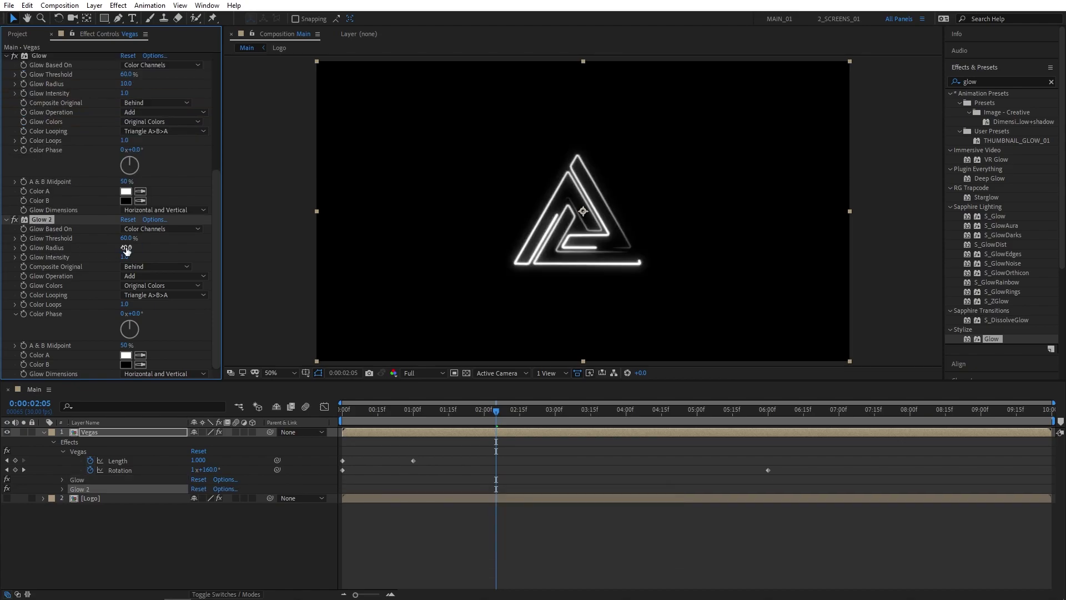
{"action": "left_click", "coordinate": [124, 257]}
{"action": "key", "text": "Return"}
Step: Duplicate again and give Glow 3 radius 100 and intensity 0.5
{"action": "key", "text": "ctrl+d"}
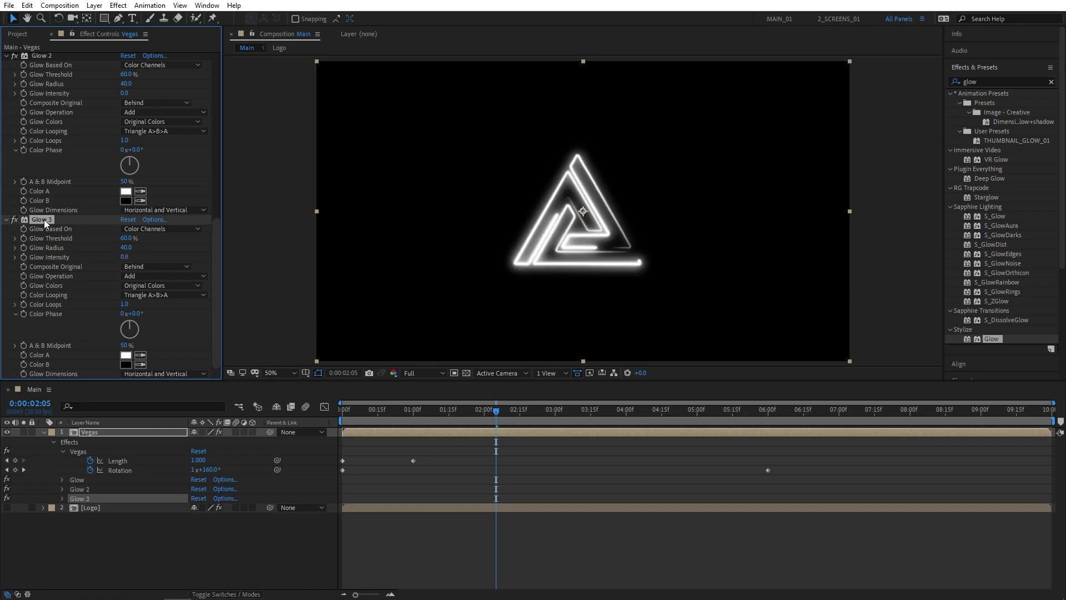
{"action": "left_click", "coordinate": [127, 247]}
{"action": "type", "text": "100"}
{"action": "key", "text": "Return"}
{"action": "left_click", "coordinate": [127, 254]}
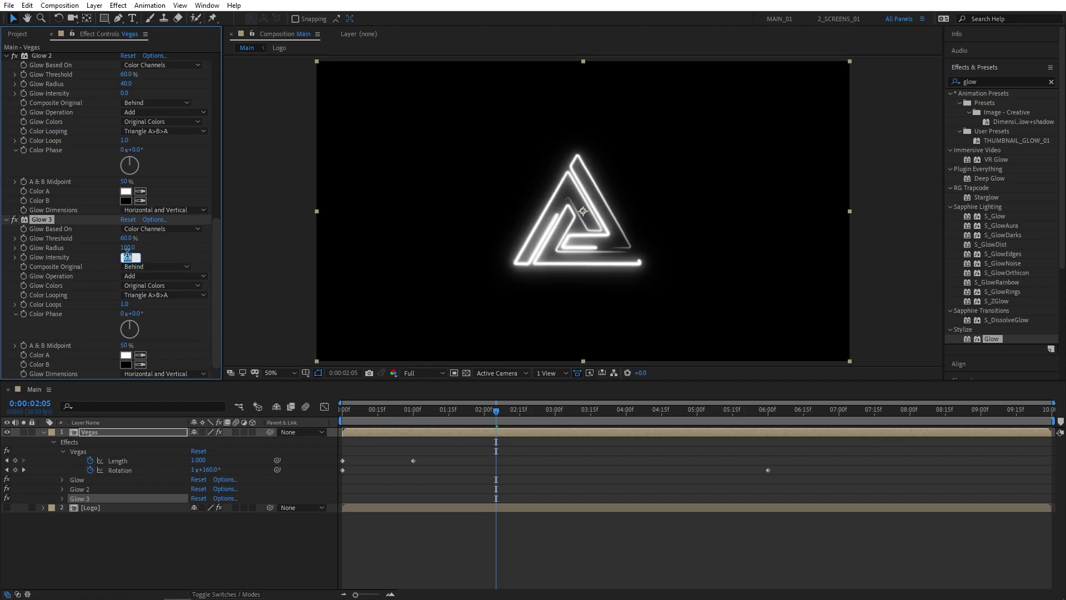
{"action": "type", "text": ".5"}
{"action": "key", "text": "Return"}
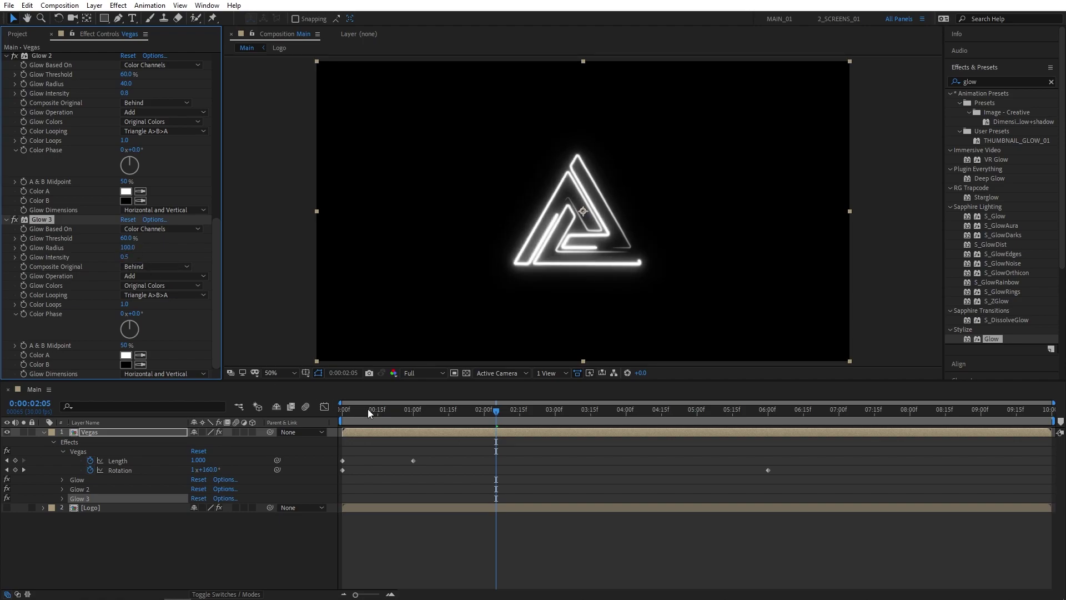
Step: Add CC Radial Fast Blur with Brightest zoom and amount 20
{"action": "left_click_drag", "start_coordinate": [367, 409], "coordinate": [525, 416]}
{"action": "key", "text": "ctrl+5"}
{"action": "type", "text": "cc radial"}
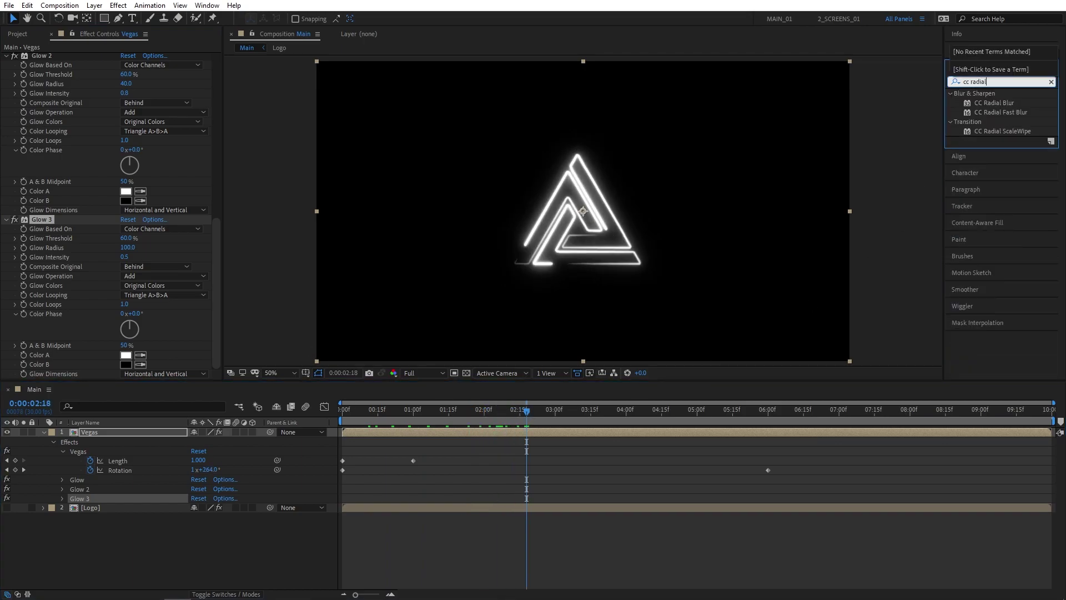
{"action": "left_click_drag", "start_coordinate": [1000, 112], "coordinate": [156, 430]}
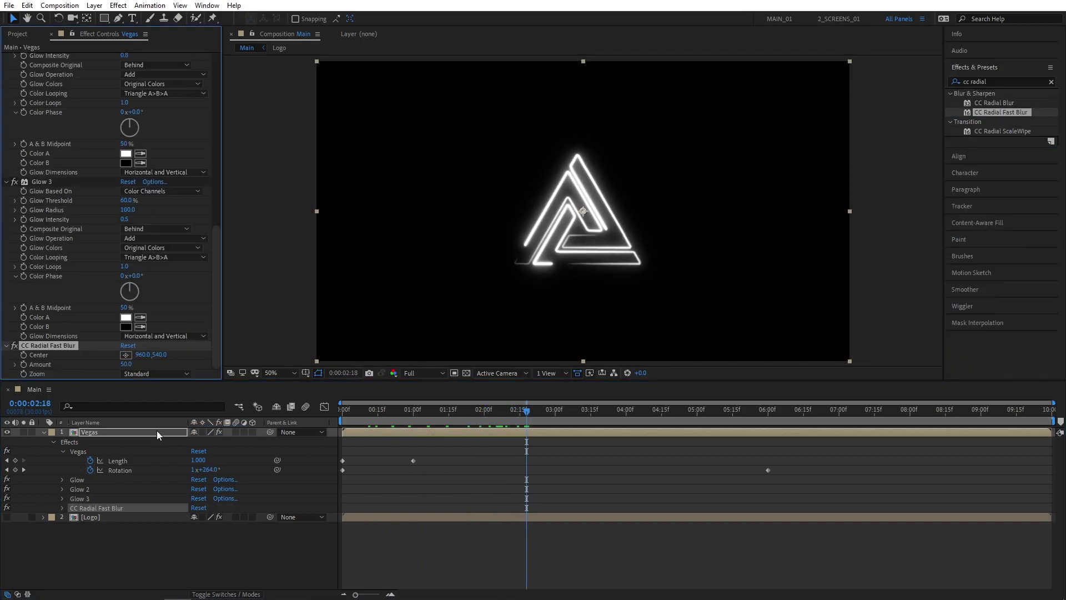
{"action": "left_click", "coordinate": [153, 373]}
{"action": "left_click", "coordinate": [149, 398]}
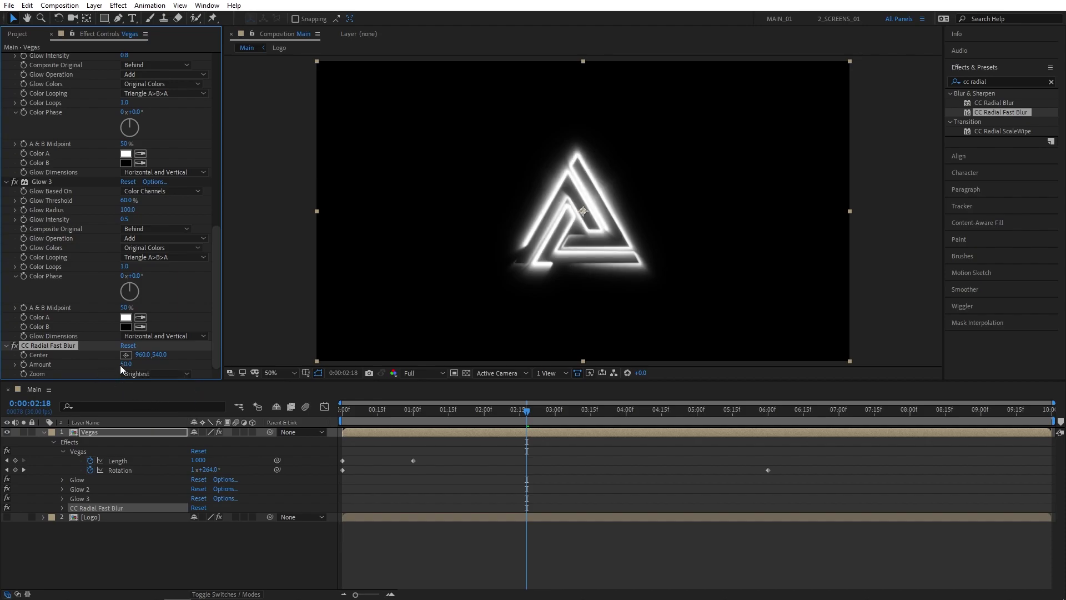
{"action": "type", "text": "20"}
{"action": "key", "text": "Return"}
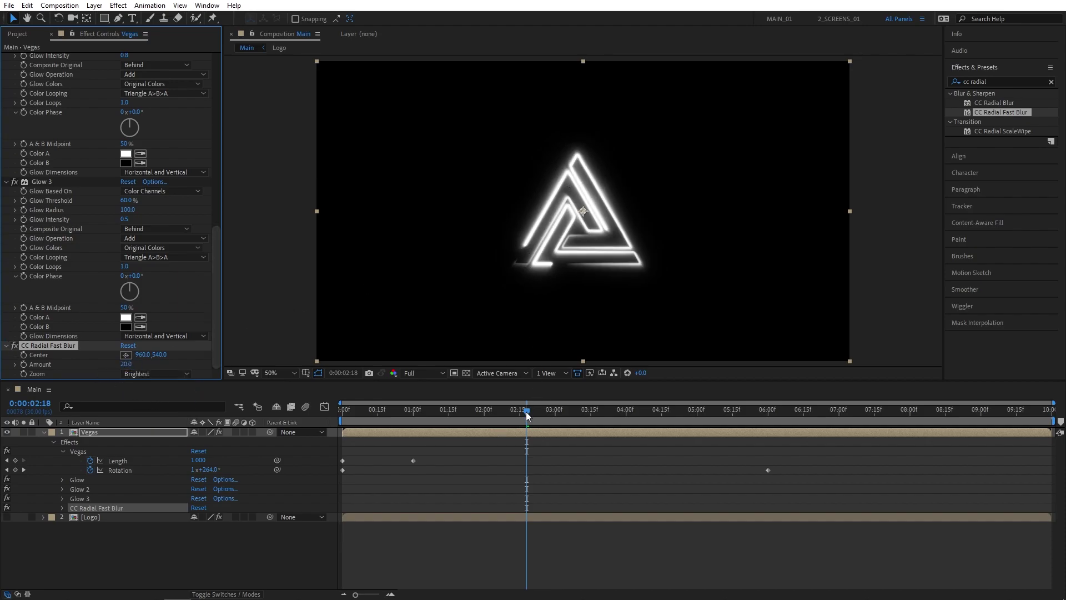
Step: Add Opacity keyframes at two seconds to both the Vegas and Logo layers
{"action": "left_click_drag", "start_coordinate": [526, 415], "coordinate": [445, 418]}
{"action": "left_click", "coordinate": [43, 432]}
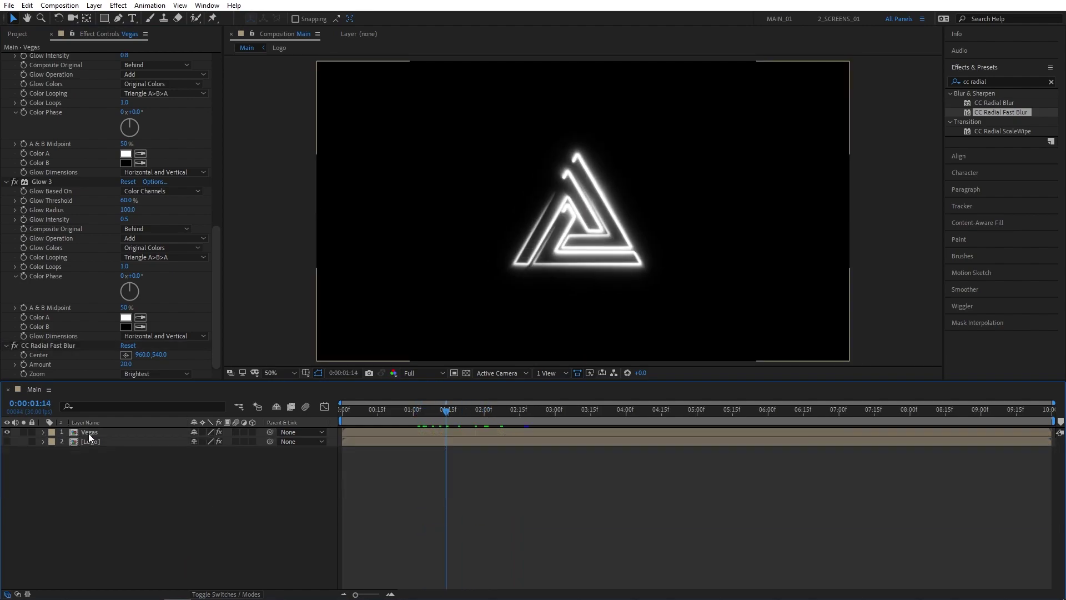
{"action": "left_click", "coordinate": [90, 433]}
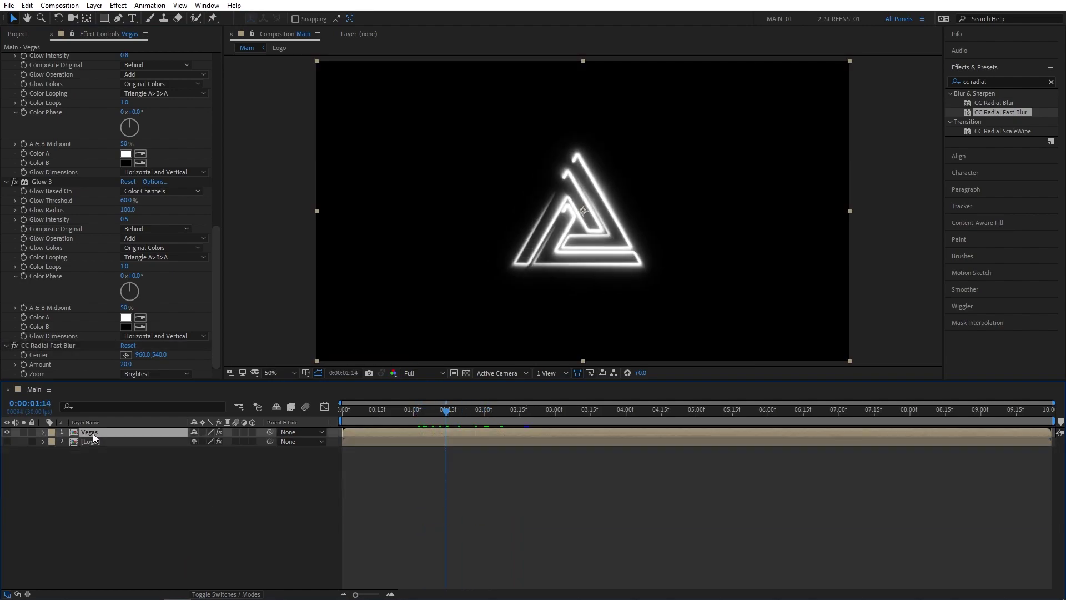
{"action": "left_click", "coordinate": [92, 442], "text": "shift"}
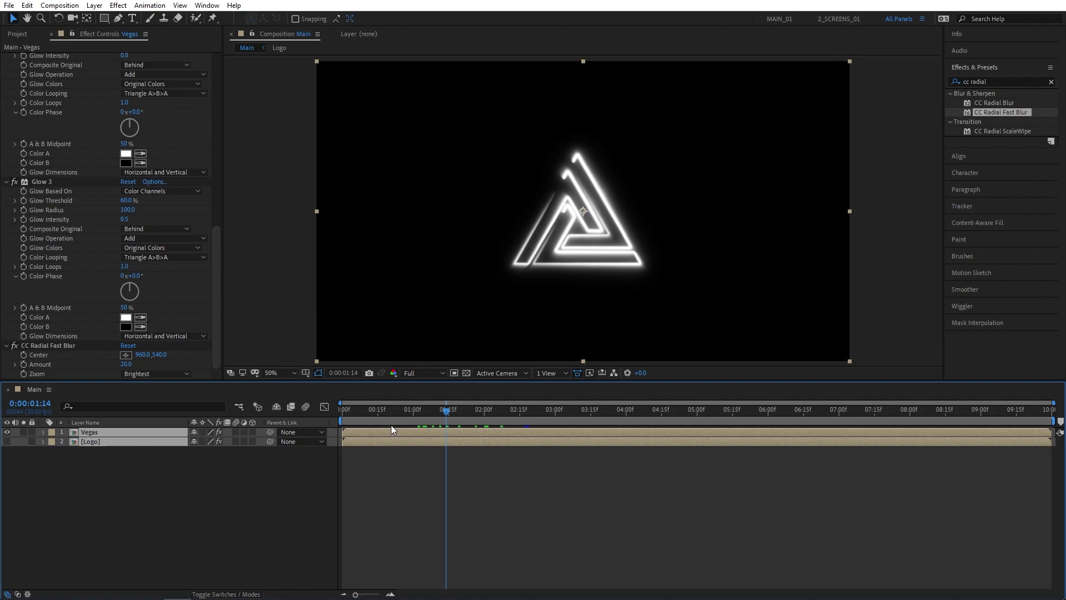
{"action": "key", "text": "t"}
{"action": "left_click_drag", "start_coordinate": [448, 415], "coordinate": [485, 428]}
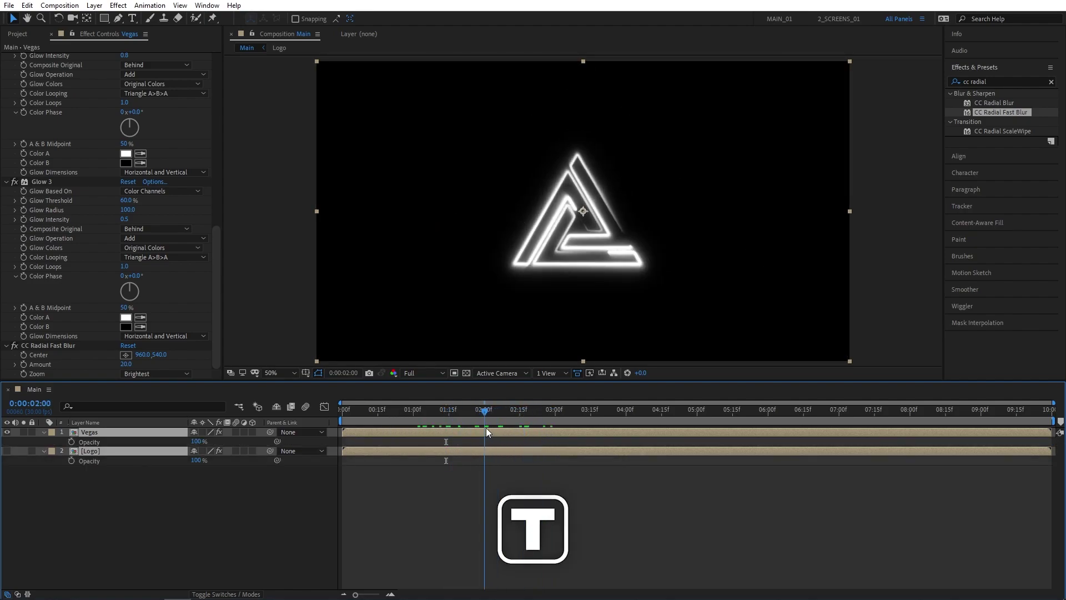
{"action": "left_click", "coordinate": [71, 441]}
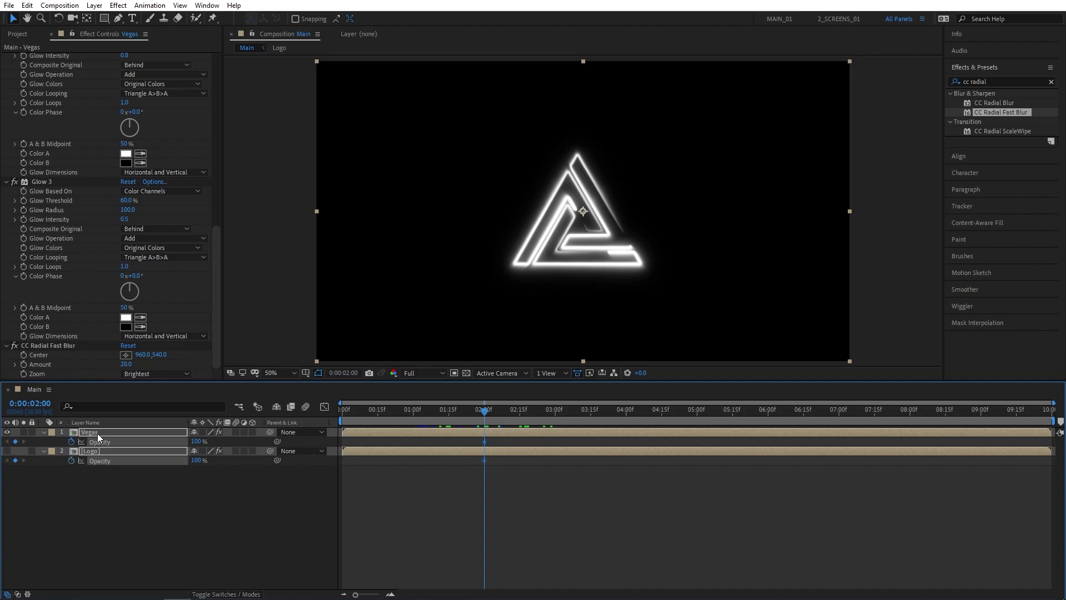
Step: Set Logo to 0% at 2:00, then Vegas to 0% and Logo to 100% at 4:00
{"action": "left_click", "coordinate": [140, 483]}
{"action": "left_click", "coordinate": [88, 451]}
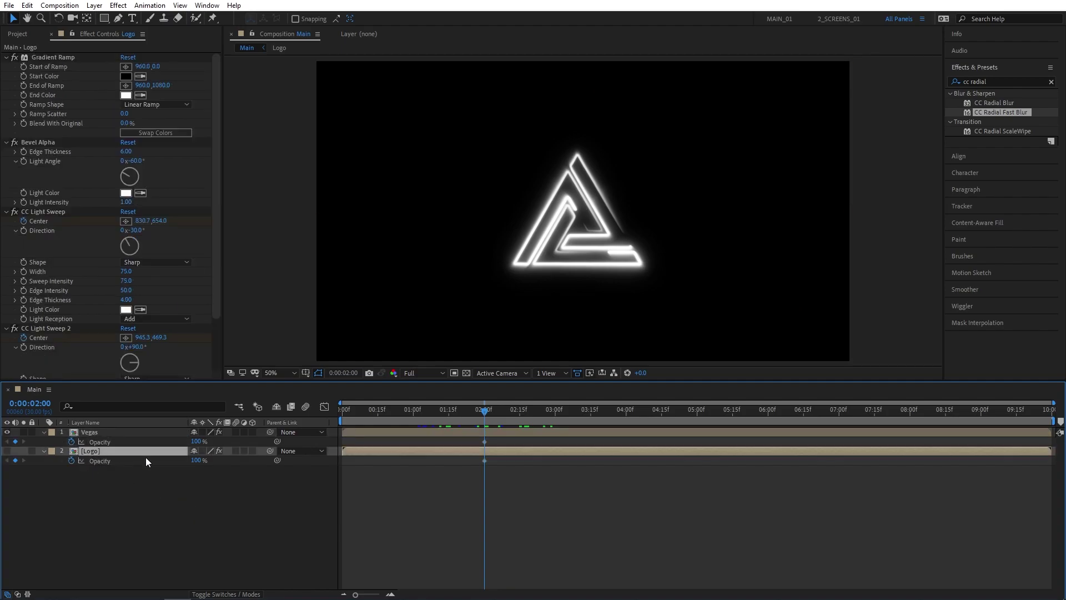
{"action": "left_click", "coordinate": [119, 479]}
{"action": "left_click_drag", "start_coordinate": [196, 462], "coordinate": [141, 462]}
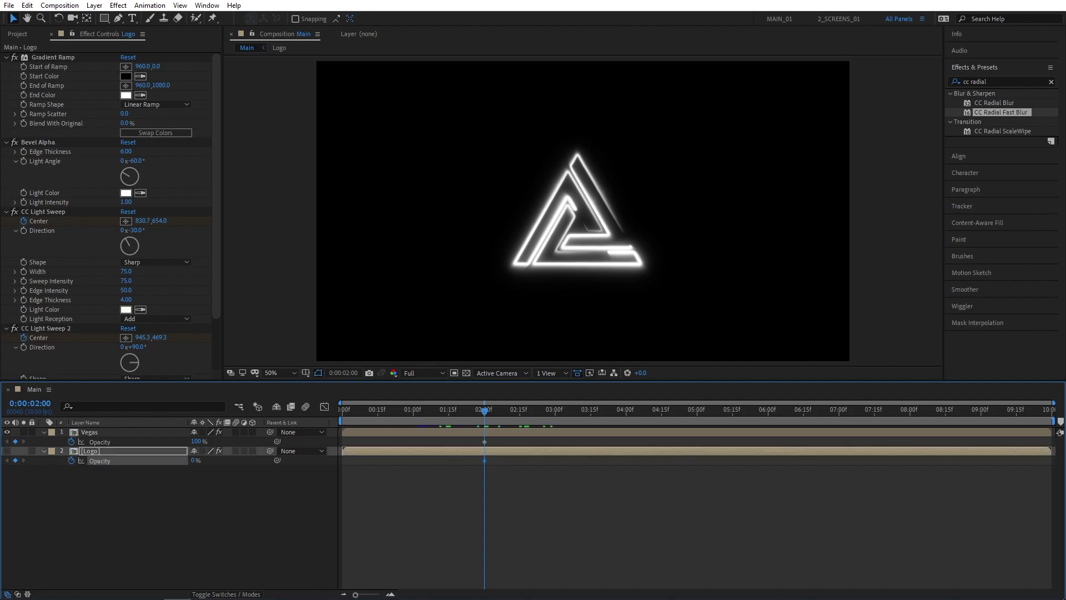
{"action": "left_click_drag", "start_coordinate": [485, 413], "coordinate": [621, 417]}
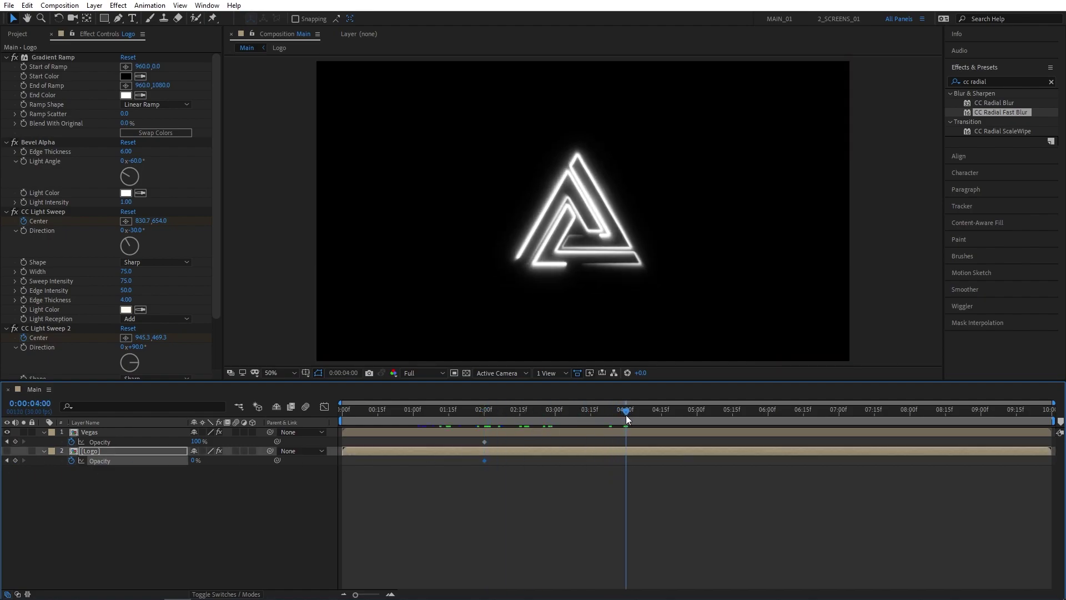
{"action": "left_click", "coordinate": [145, 502]}
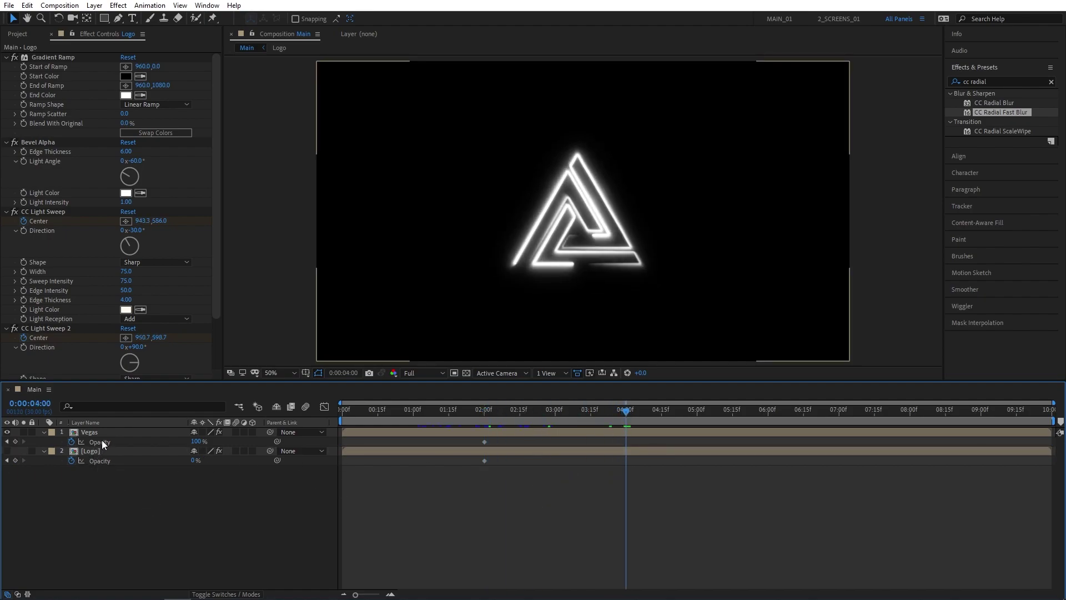
{"action": "left_click_drag", "start_coordinate": [199, 443], "coordinate": [249, 460]}
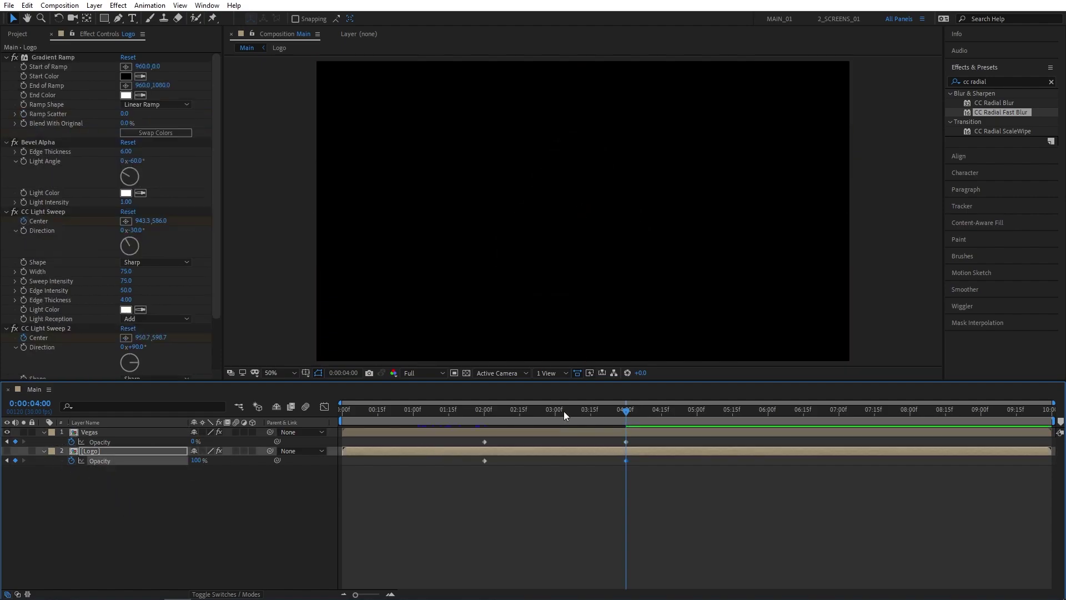
{"action": "left_click_drag", "start_coordinate": [564, 411], "coordinate": [625, 412]}
Step: Shift both Vegas opacity keyframes so its fade-out starts at 2:15
{"action": "left_click", "coordinate": [513, 515]}
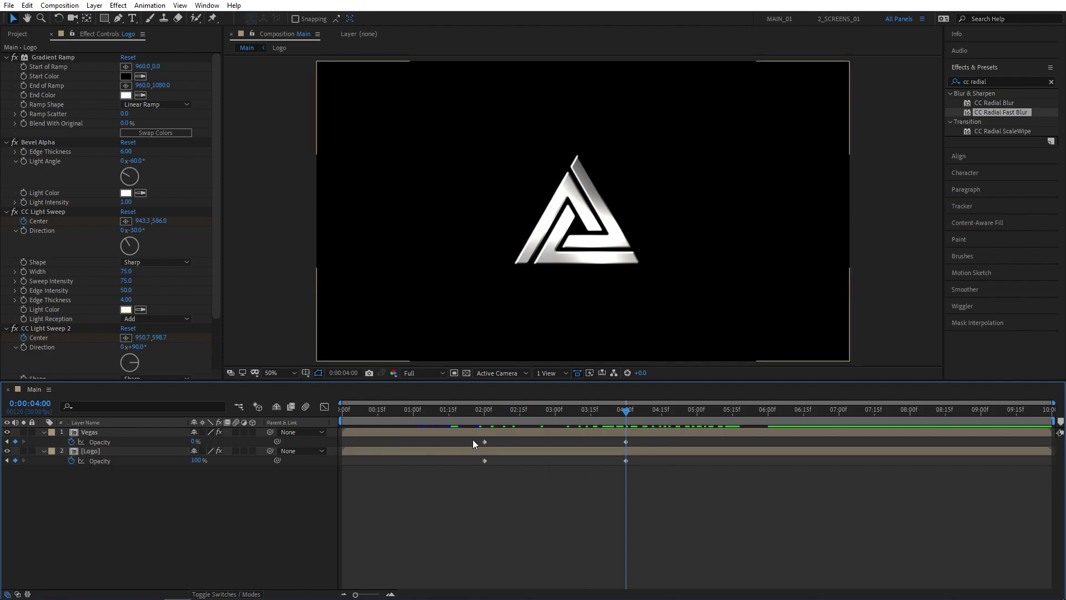
{"action": "left_click_drag", "start_coordinate": [473, 443], "coordinate": [638, 448]}
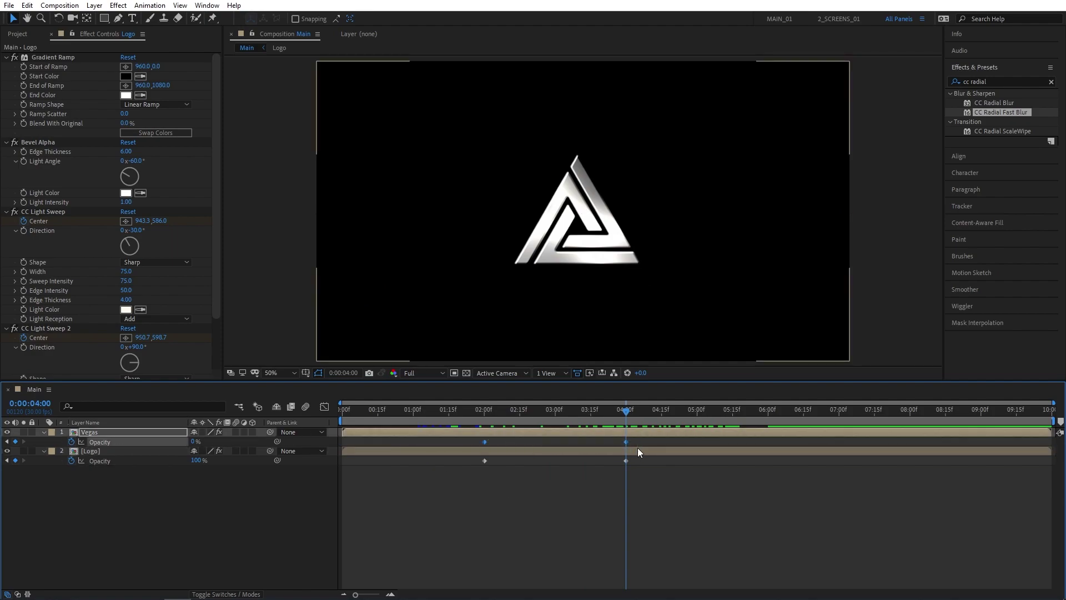
{"action": "left_click", "coordinate": [520, 415]}
{"action": "left_click_drag", "start_coordinate": [481, 444], "coordinate": [639, 418]}
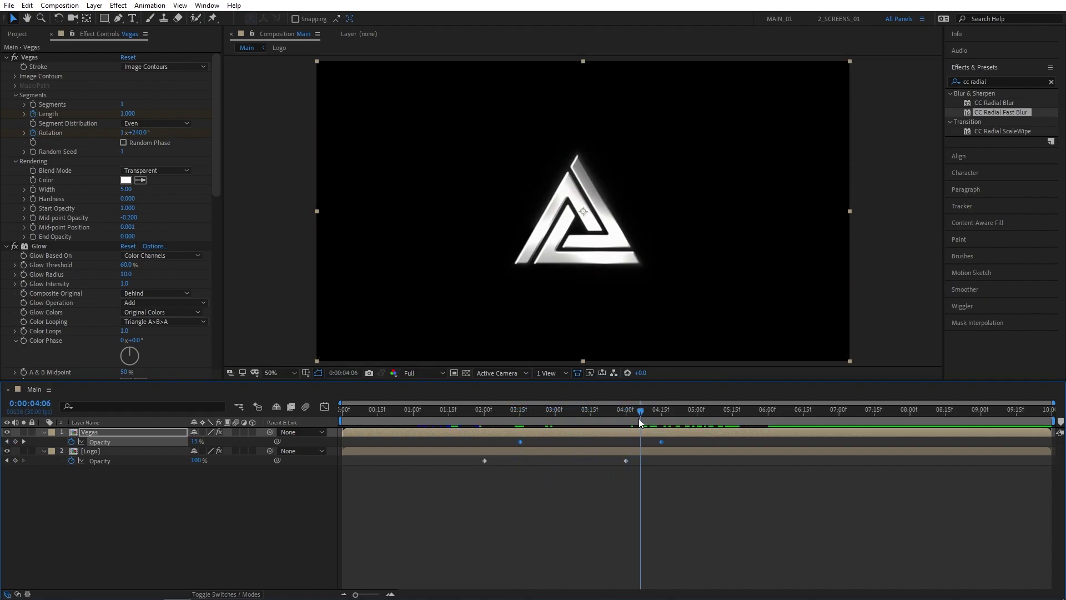
{"action": "left_click", "coordinate": [145, 508]}
{"action": "left_click", "coordinate": [98, 433]}
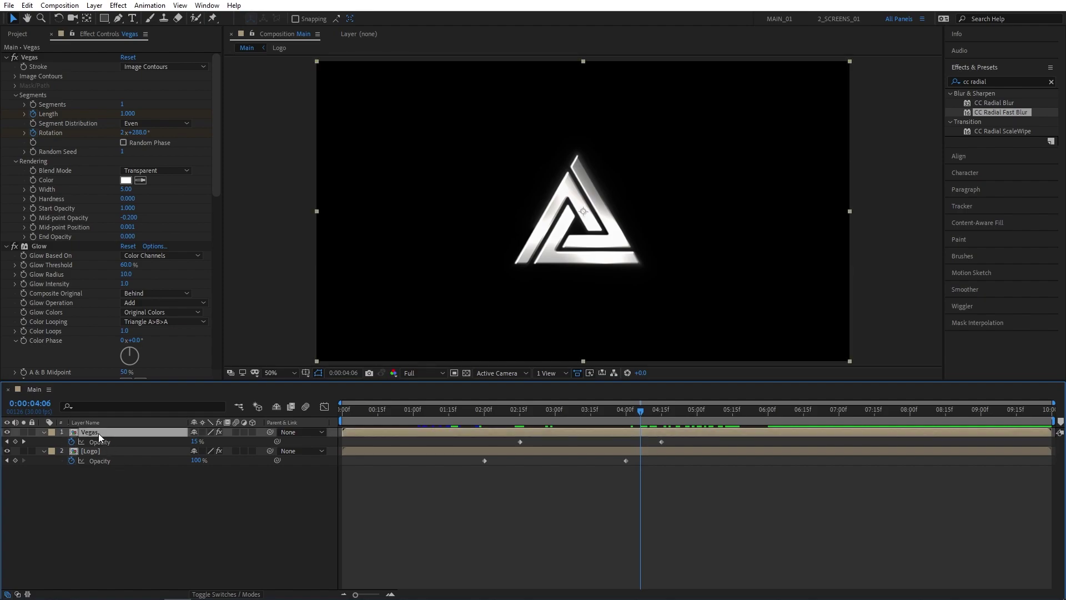
Step: Duplicate Vegas as Vegas 2, set it to Add blending, and give it an orange stroke
{"action": "key", "text": "ctrl+d"}
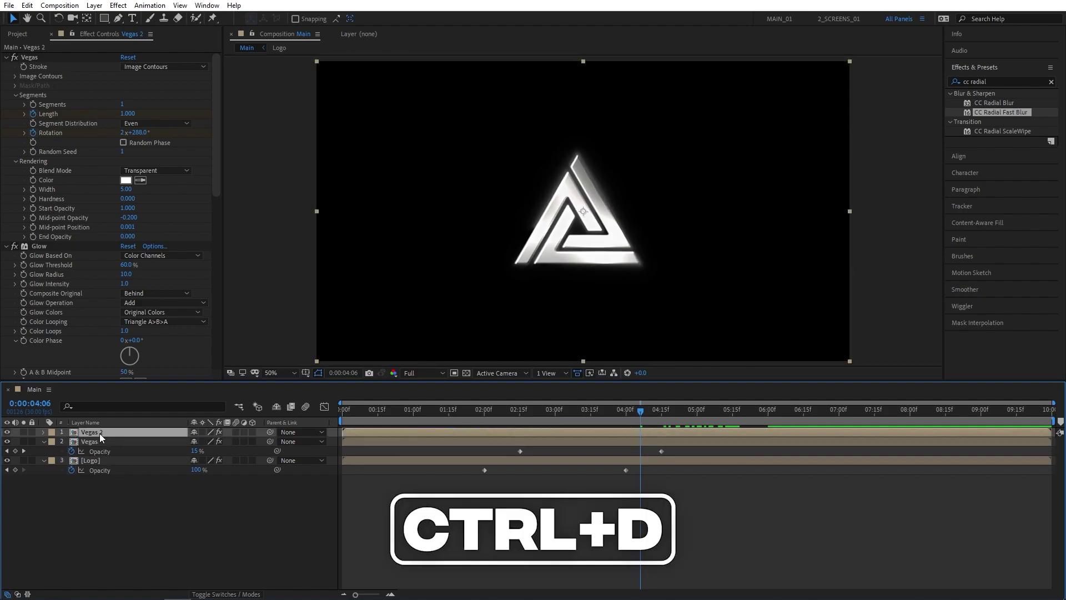
{"action": "left_click", "coordinate": [242, 595]}
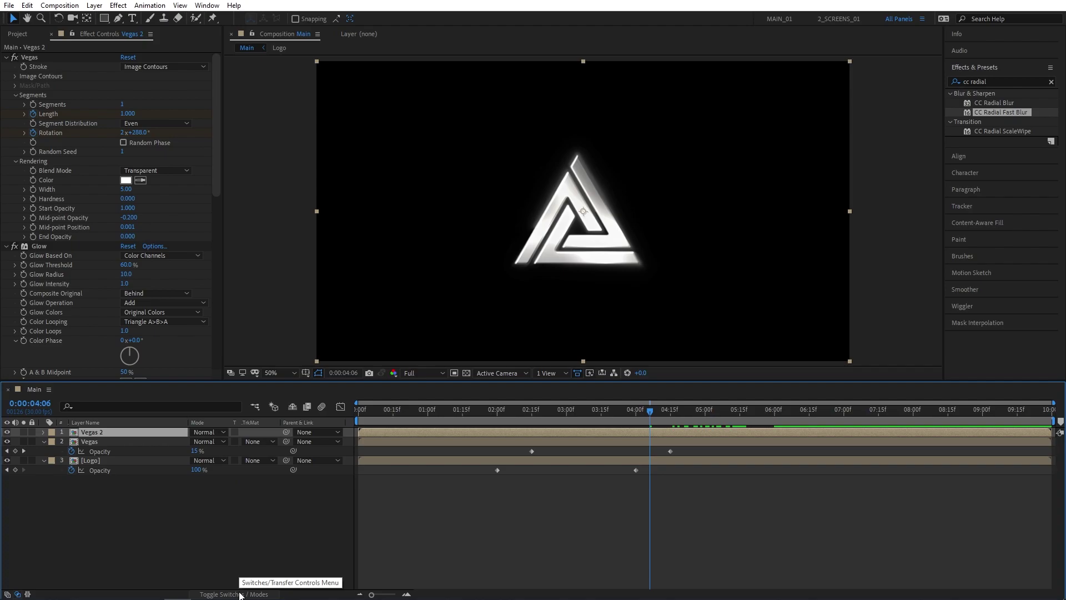
{"action": "left_click", "coordinate": [203, 432]}
{"action": "left_click", "coordinate": [258, 230]}
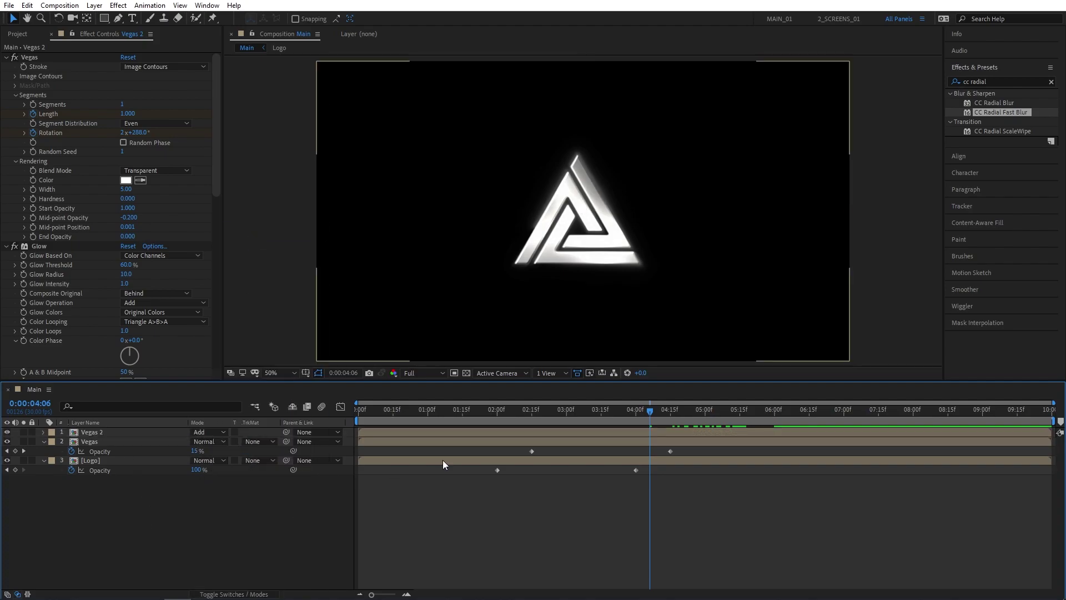
{"action": "left_click", "coordinate": [490, 410]}
{"action": "left_click", "coordinate": [111, 432]}
{"action": "left_click", "coordinate": [126, 180]}
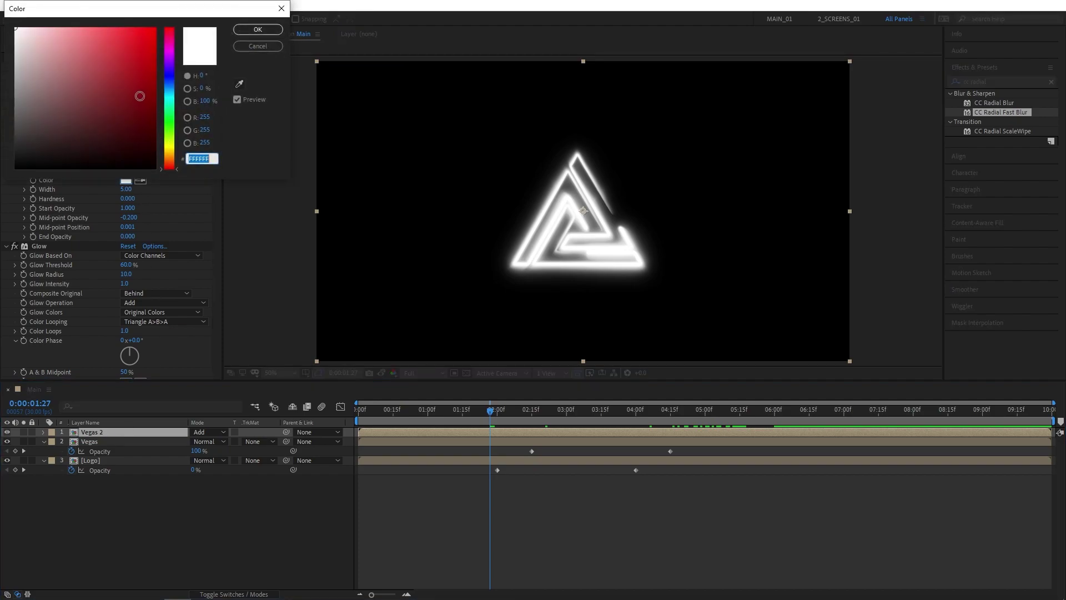
{"action": "left_click_drag", "start_coordinate": [176, 166], "coordinate": [176, 158]}
{"action": "left_click", "coordinate": [257, 29]}
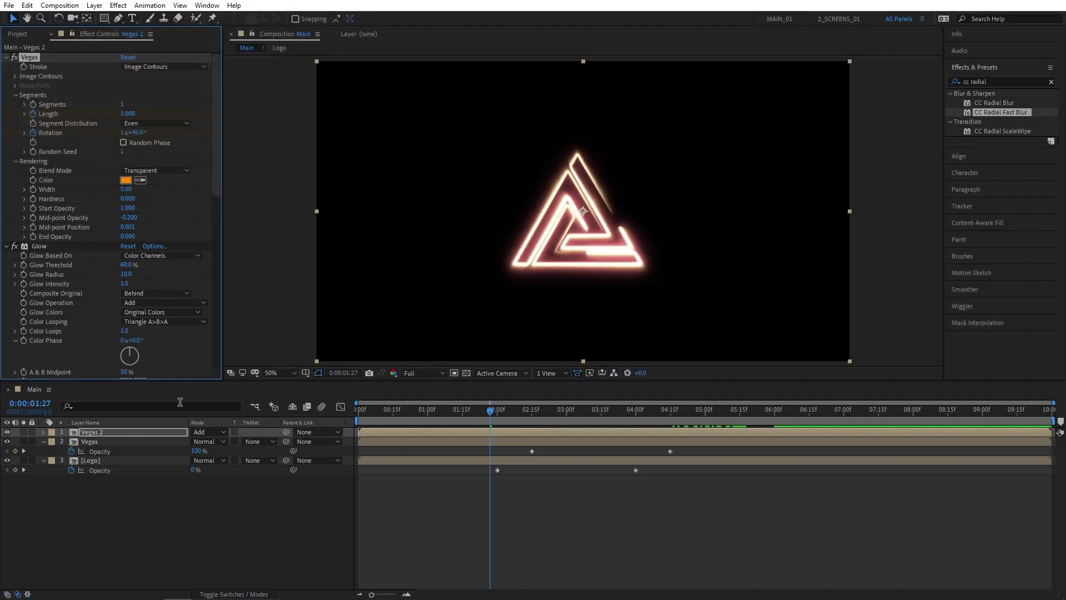
Step: Duplicate Vegas 2 into Vegas 3 and set its stroke colour to orange FF5400
{"action": "left_click", "coordinate": [88, 432]}
{"action": "key", "text": "ctrl+d"}
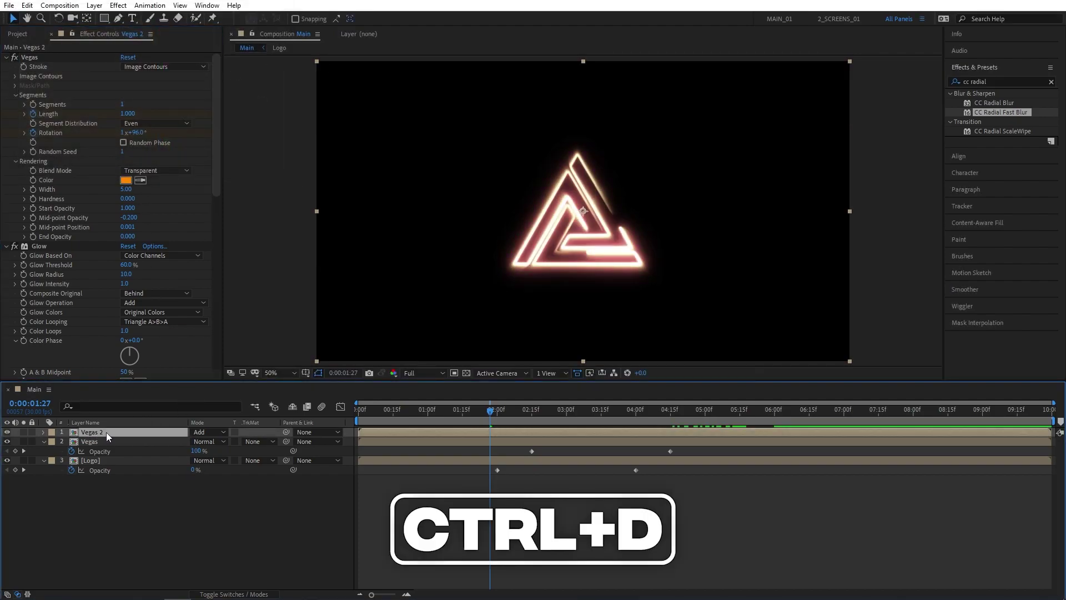
{"action": "left_click", "coordinate": [127, 180]}
{"action": "left_click_drag", "start_coordinate": [169, 154], "coordinate": [171, 161]}
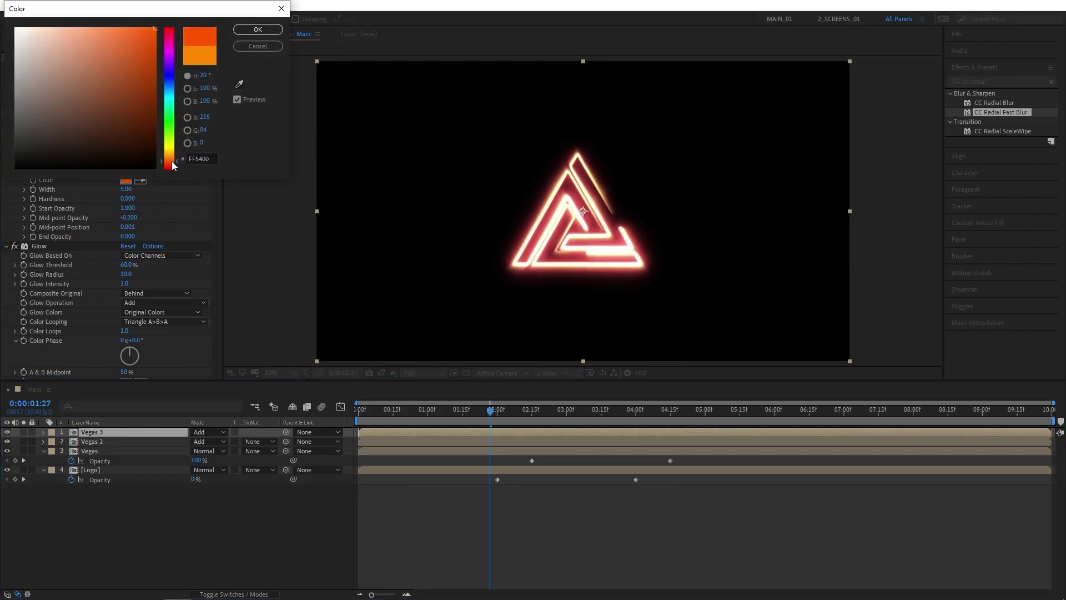
{"action": "left_click", "coordinate": [258, 30]}
{"action": "left_click_drag", "start_coordinate": [405, 407], "coordinate": [500, 411]}
{"action": "left_click", "coordinate": [172, 566]}
{"action": "left_click", "coordinate": [44, 450]}
Step: Pre-compose all four logo layers into a precomp named Logo_Animation
{"action": "left_click_drag", "start_coordinate": [149, 499], "coordinate": [96, 436]}
{"action": "right_click", "coordinate": [96, 436]}
{"action": "left_click", "coordinate": [122, 413]}
{"action": "type", "text": "Log"}
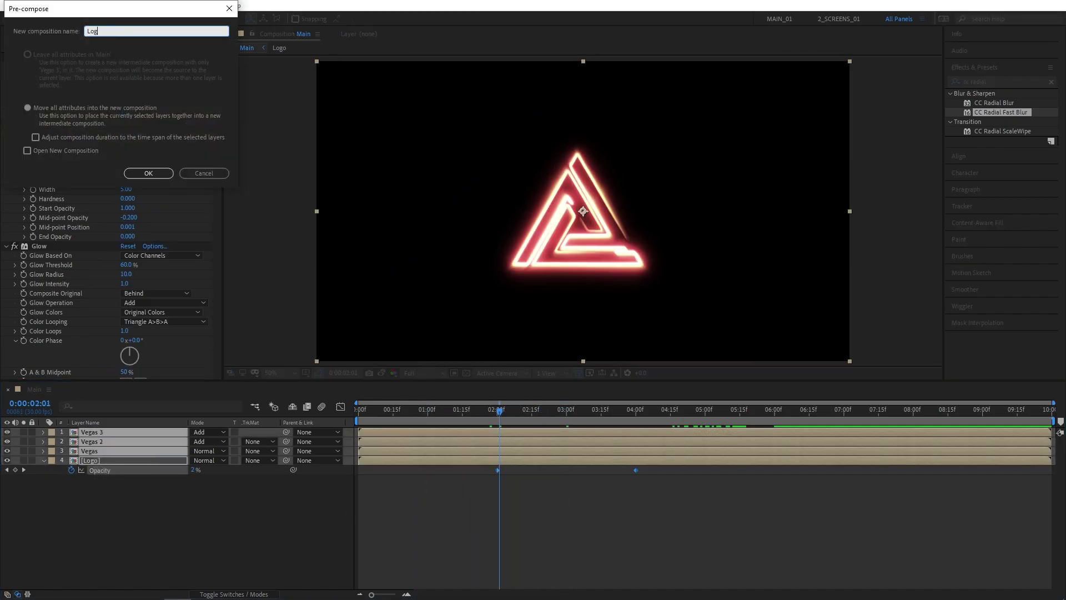
{"action": "type", "text": "o_Animation"}
{"action": "key", "text": "Return"}
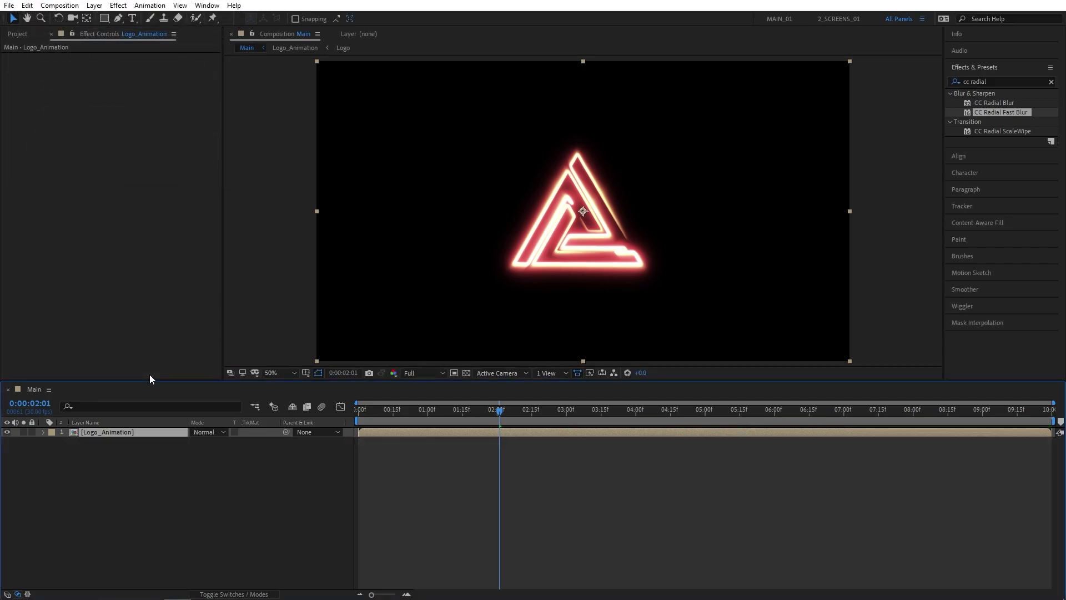
{"action": "left_click", "coordinate": [128, 491]}
Step: Place the pexels stone texture beneath Logo_Animation and pre-compose it as BG
{"action": "left_click", "coordinate": [23, 35]}
{"action": "left_click_drag", "start_coordinate": [38, 176], "coordinate": [88, 462]}
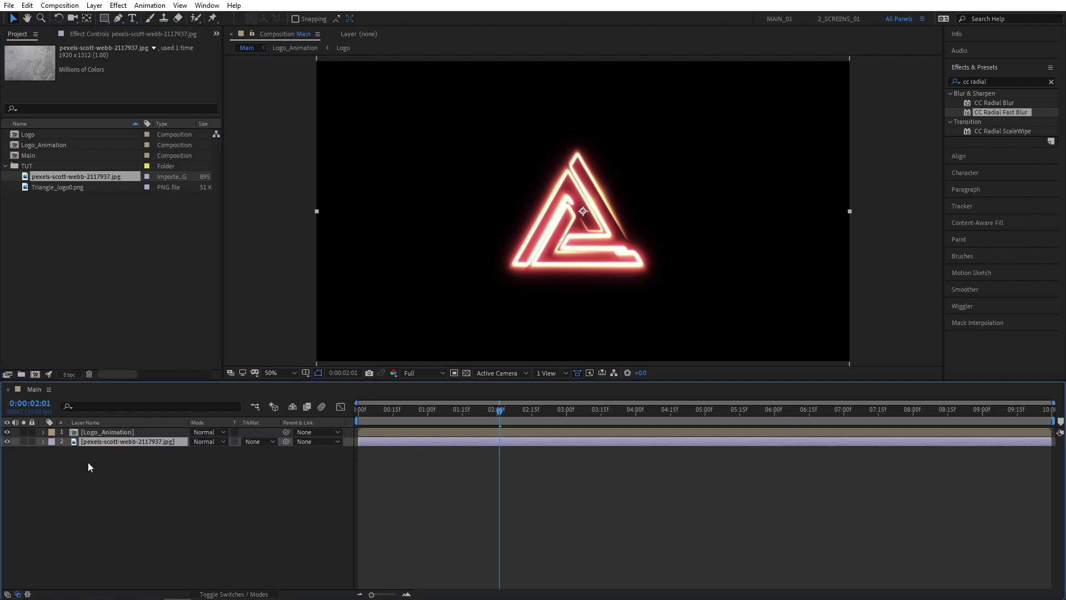
{"action": "left_click", "coordinate": [102, 484]}
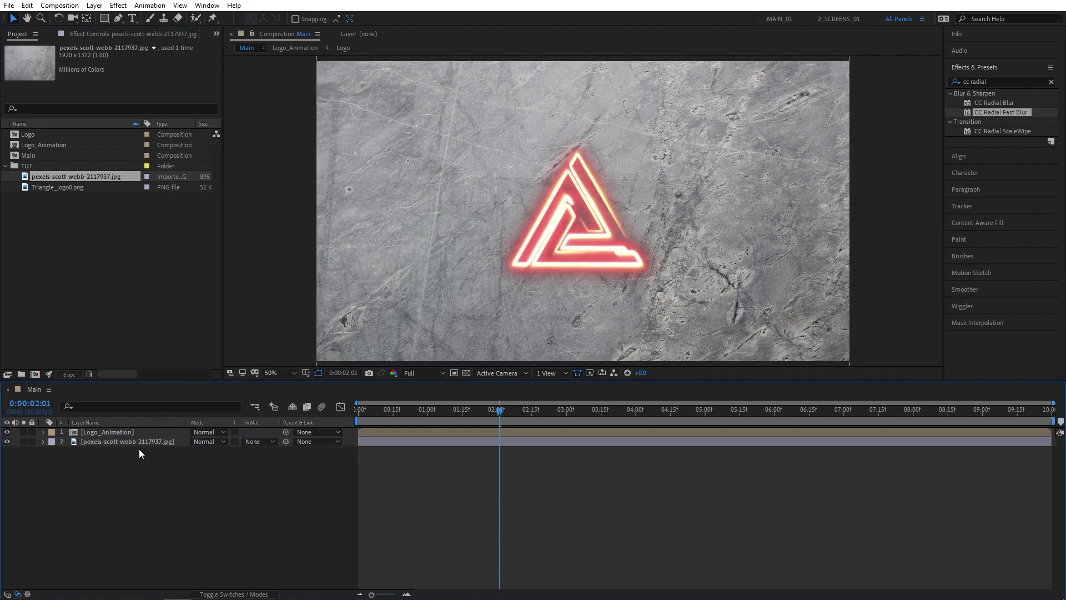
{"action": "right_click", "coordinate": [139, 441]}
{"action": "left_click", "coordinate": [191, 381]}
{"action": "type", "text": "BG"}
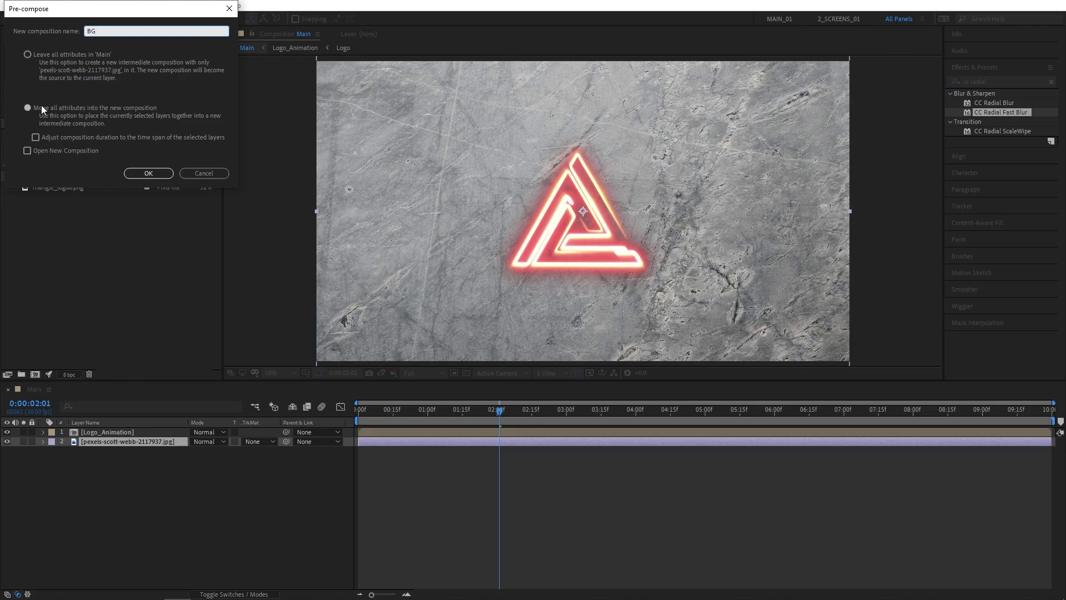
{"action": "left_click", "coordinate": [41, 105]}
{"action": "left_click", "coordinate": [148, 173]}
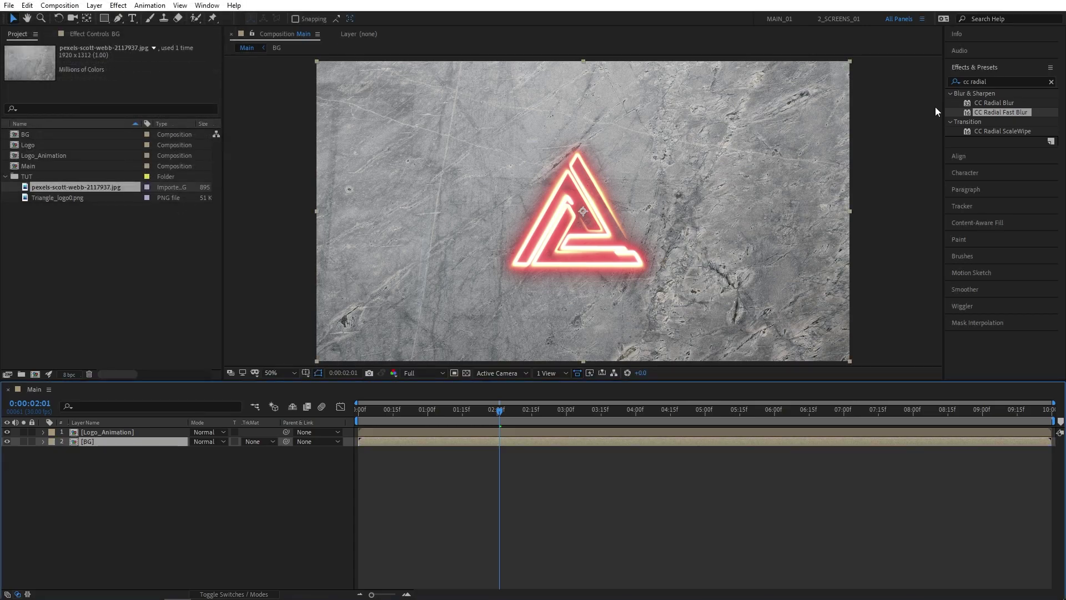
Step: Apply Brightness & Contrast and Motion Tile to the BG layer, with Brightness set to -100
{"action": "left_click", "coordinate": [980, 82]}
{"action": "key", "text": "ctrl+a"}
{"action": "type", "text": "bright"}
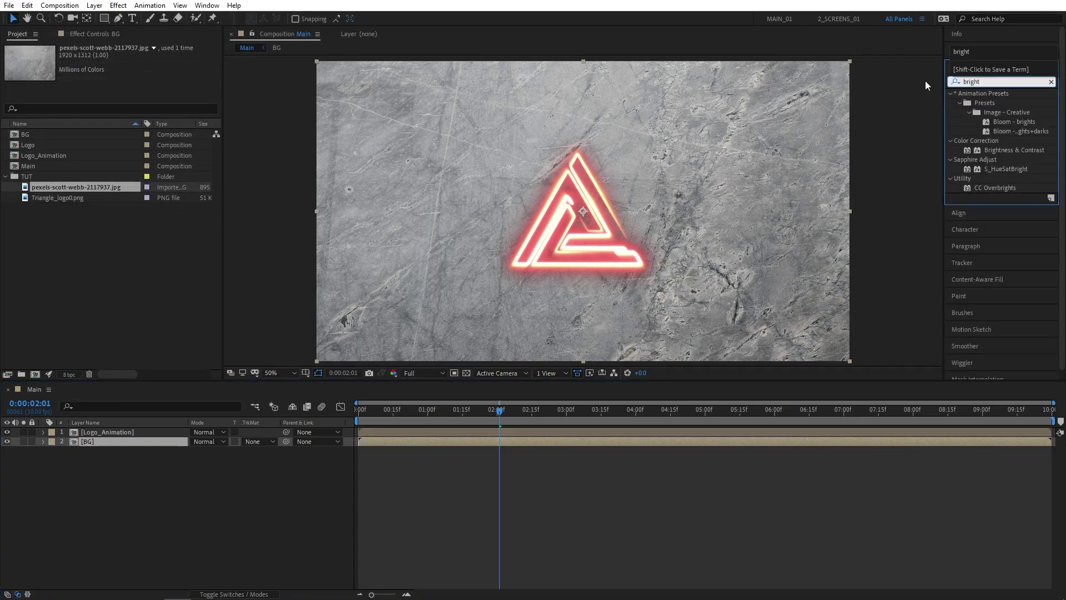
{"action": "left_click_drag", "start_coordinate": [1012, 154], "coordinate": [141, 445]}
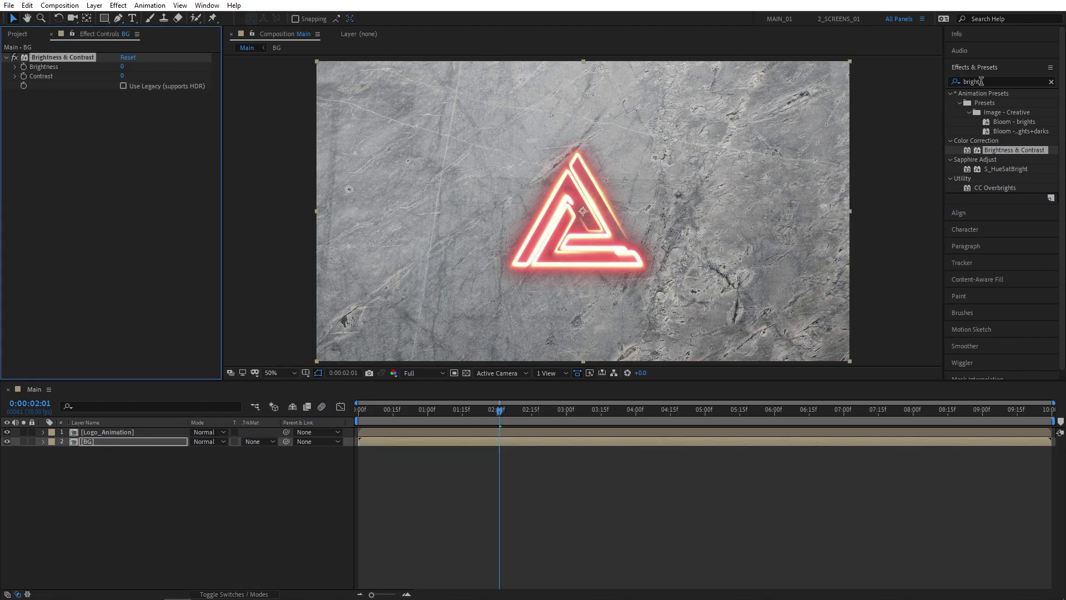
{"action": "type", "text": "motio"}
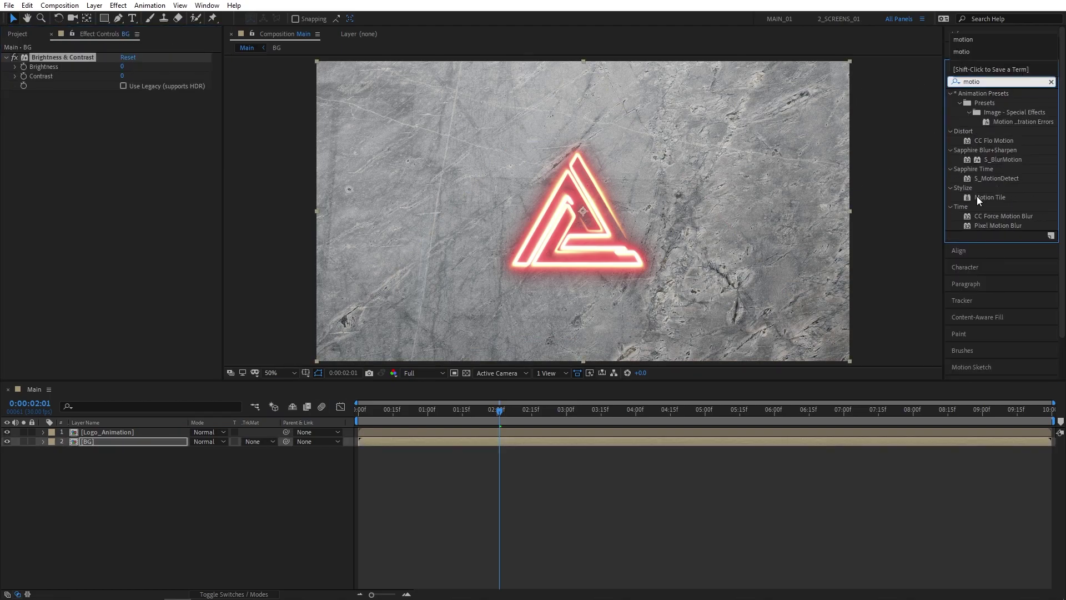
{"action": "left_click_drag", "start_coordinate": [977, 197], "coordinate": [125, 442]}
{"action": "left_click", "coordinate": [123, 66]}
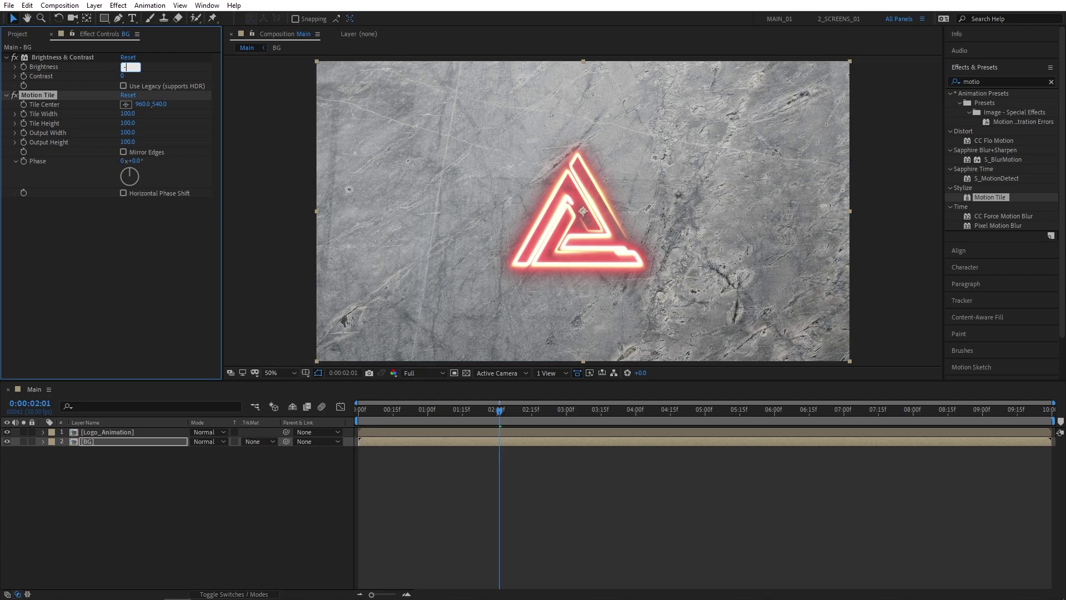
{"action": "type", "text": "-100"}
{"action": "key", "text": "Return"}
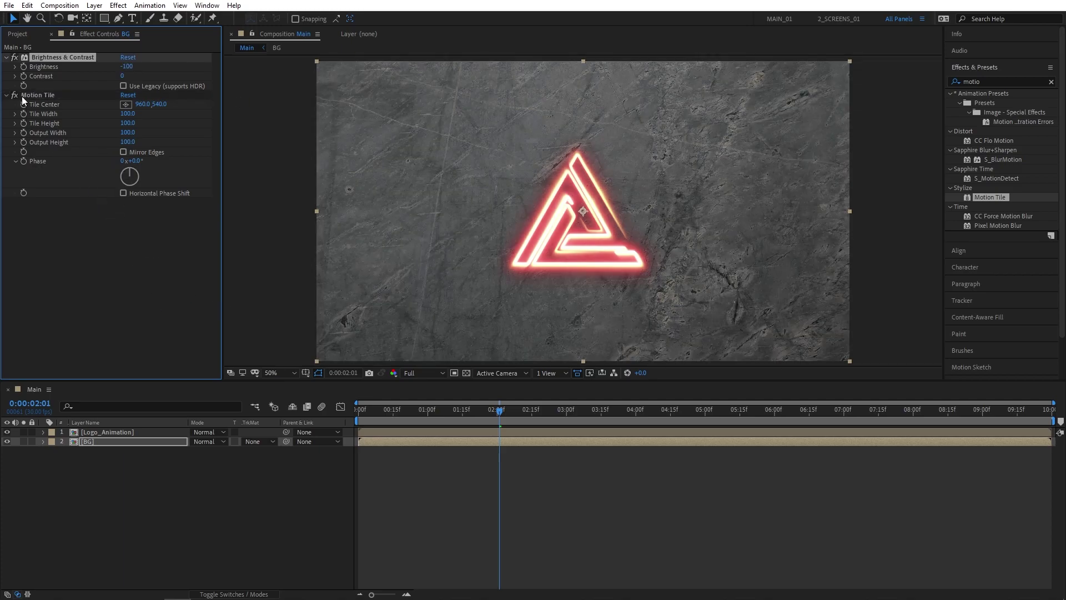
Step: Add a new Camera 1 layer with its default settings
{"action": "left_click", "coordinate": [389, 489]}
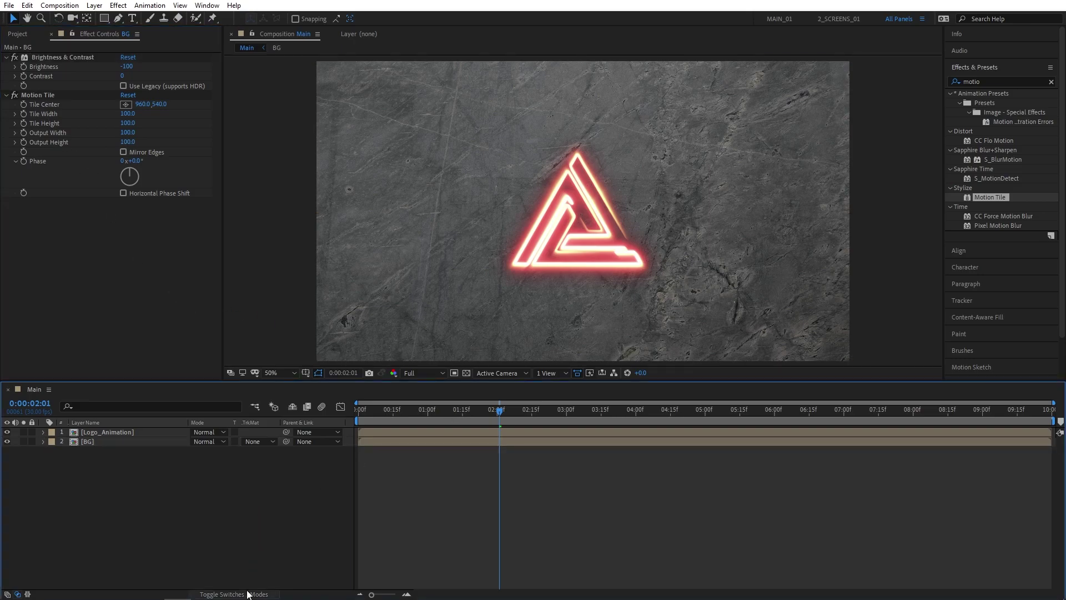
{"action": "left_click", "coordinate": [249, 593]}
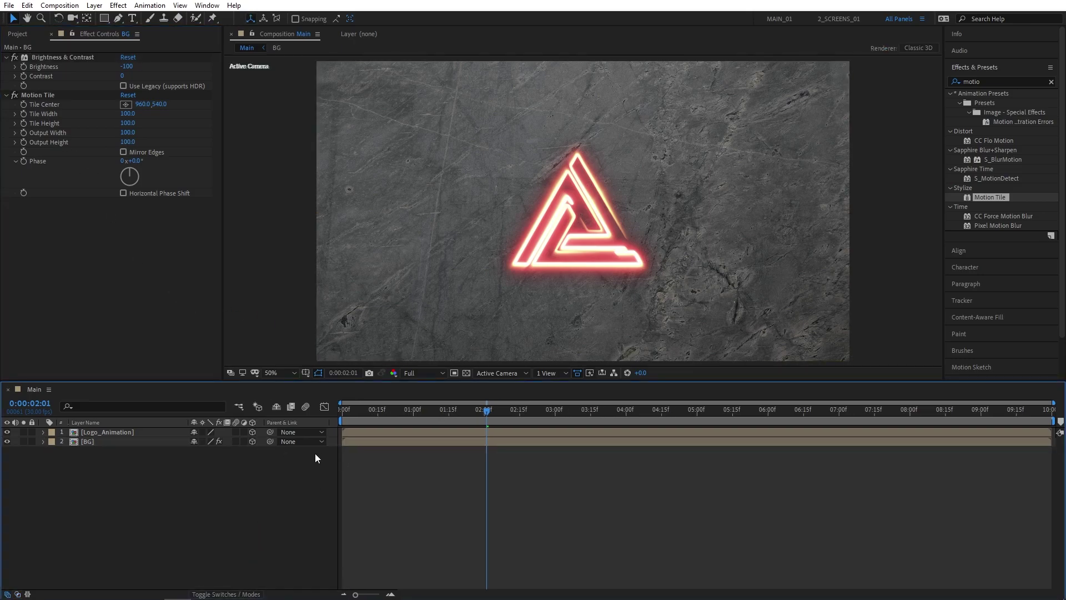
{"action": "right_click", "coordinate": [111, 484]}
{"action": "mouse_move", "coordinate": [137, 361]}
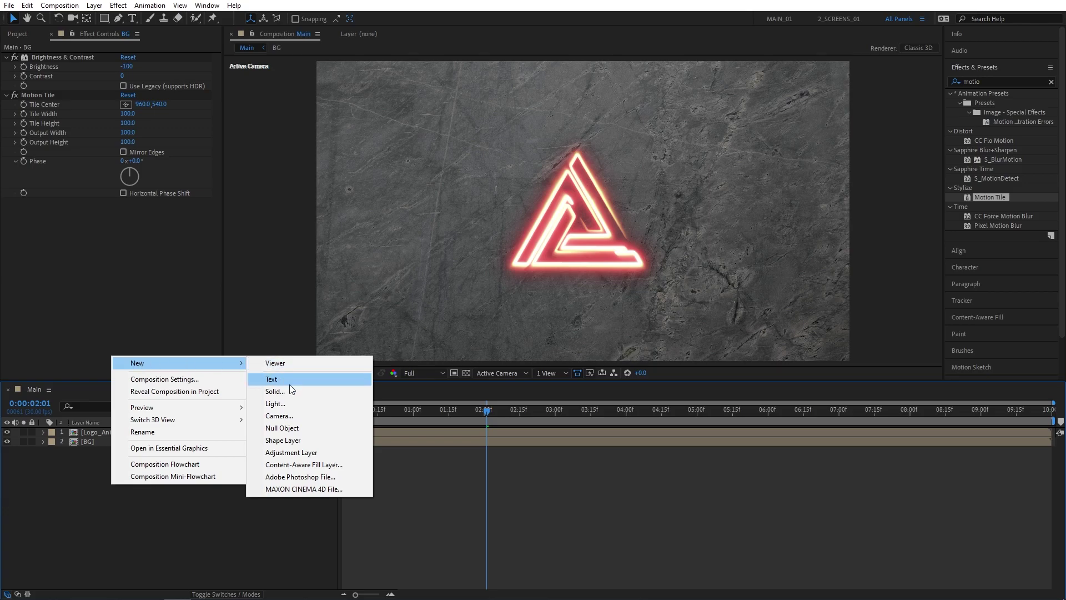
{"action": "left_click", "coordinate": [289, 416]}
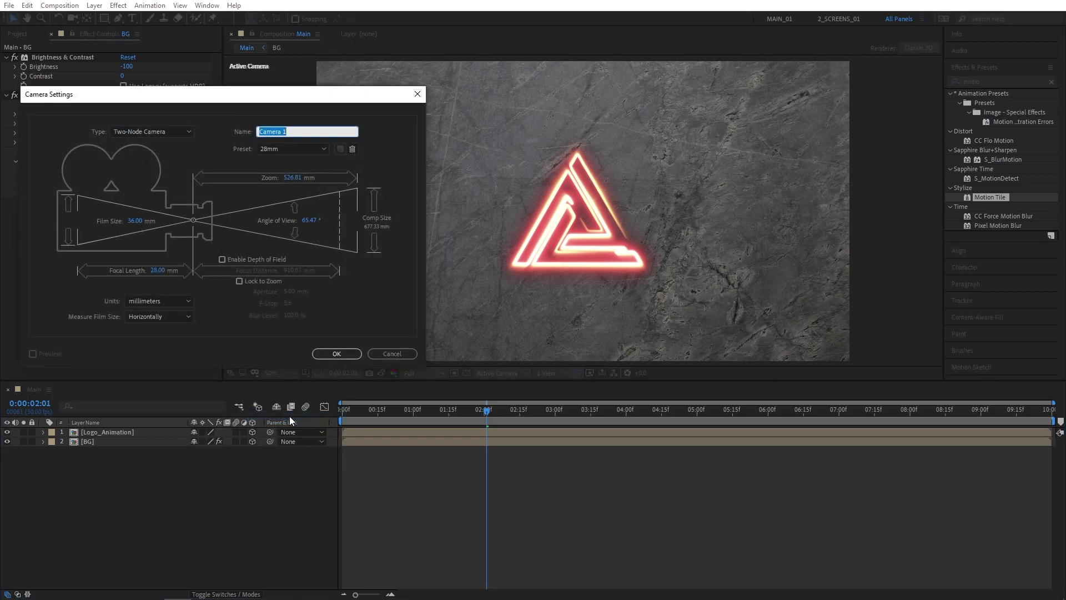
{"action": "left_click", "coordinate": [336, 354]}
Step: Add a Null 1 object and parent Camera 1 to it
{"action": "right_click", "coordinate": [101, 477]}
{"action": "mouse_move", "coordinate": [148, 358]}
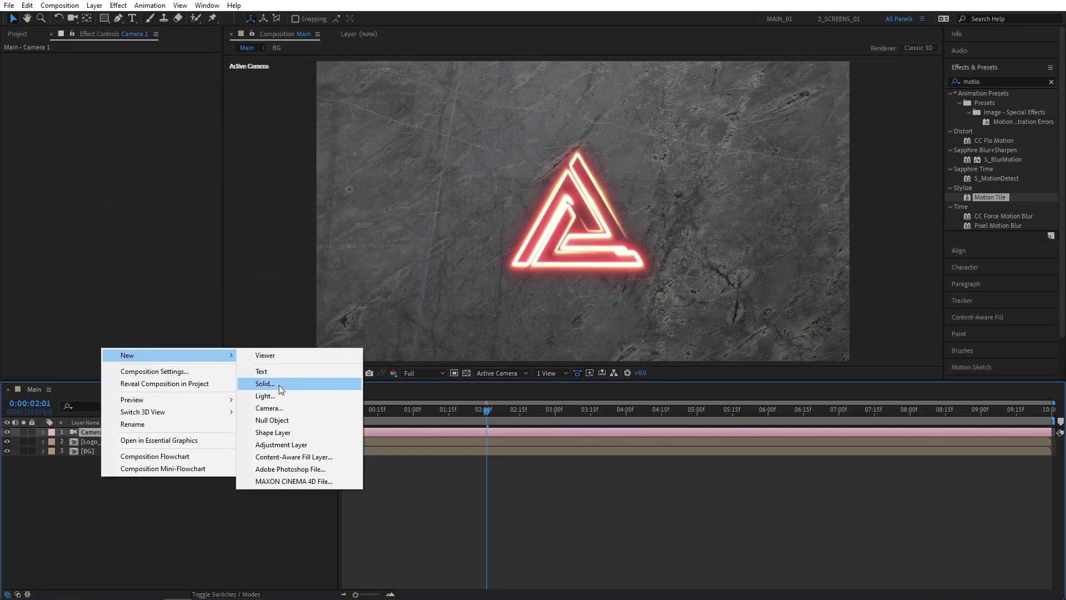
{"action": "left_click", "coordinate": [273, 421]}
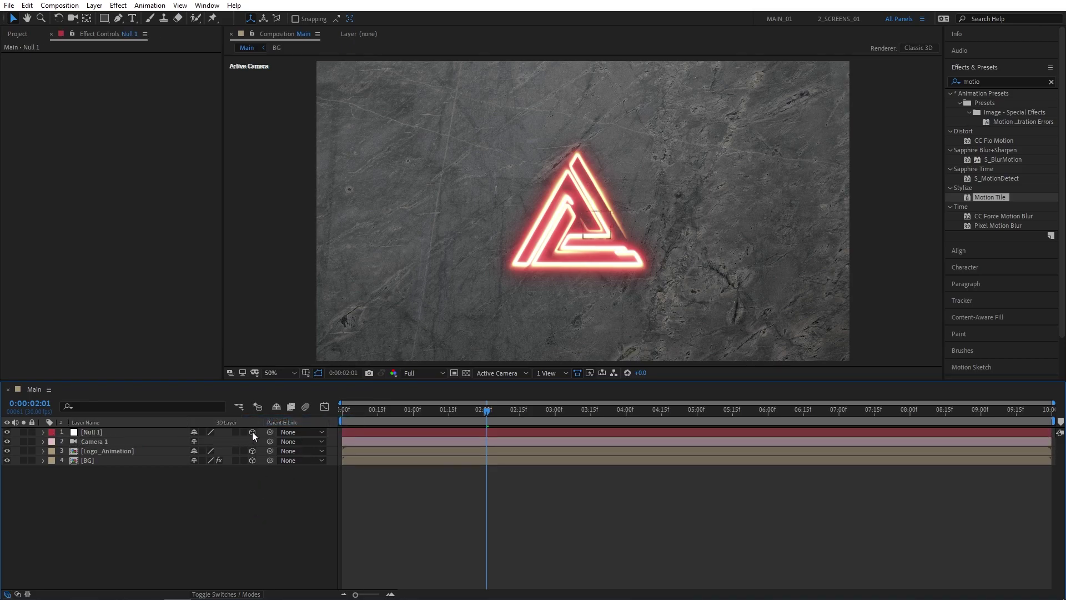
{"action": "left_click_drag", "start_coordinate": [270, 440], "coordinate": [112, 432]}
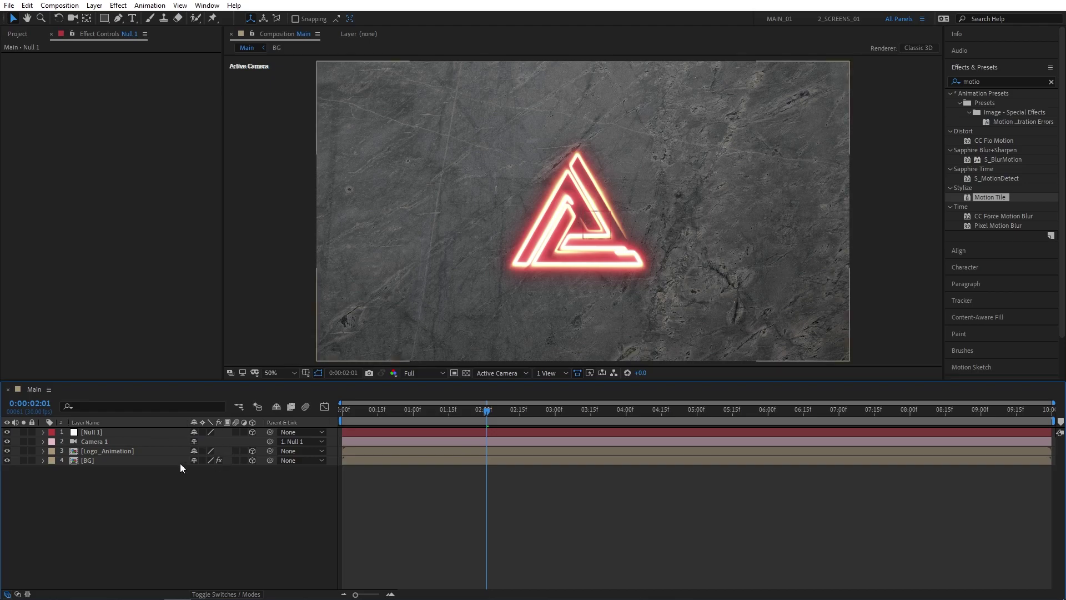
Step: Keyframe Null 1's X and Y Rotation at 25° at 1:26
{"action": "left_click", "coordinate": [97, 432]}
{"action": "key", "text": "r"}
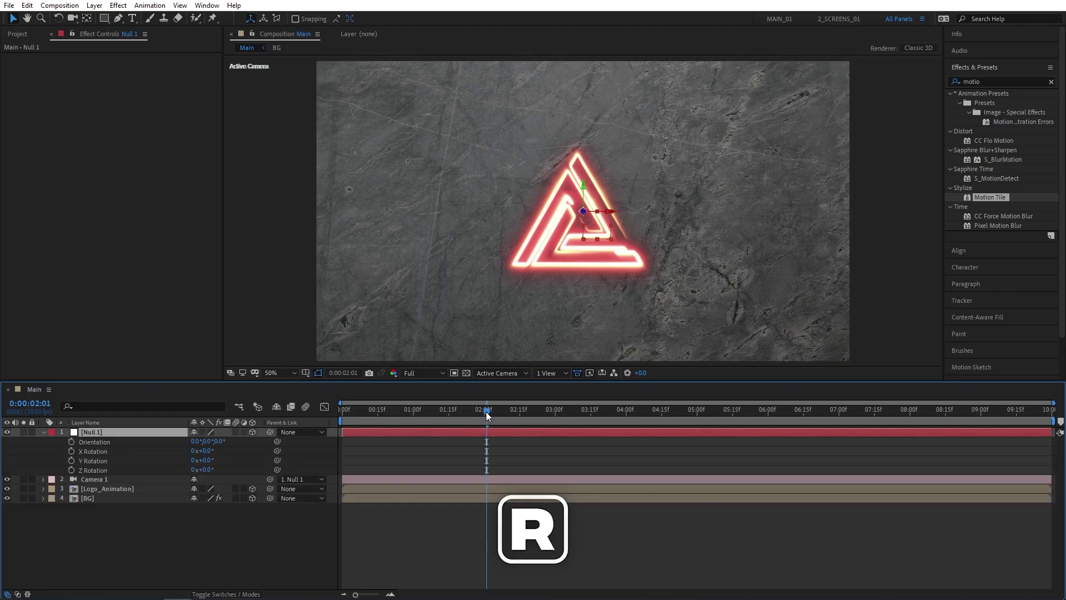
{"action": "left_click_drag", "start_coordinate": [485, 412], "coordinate": [475, 414]}
{"action": "left_click", "coordinate": [206, 451]}
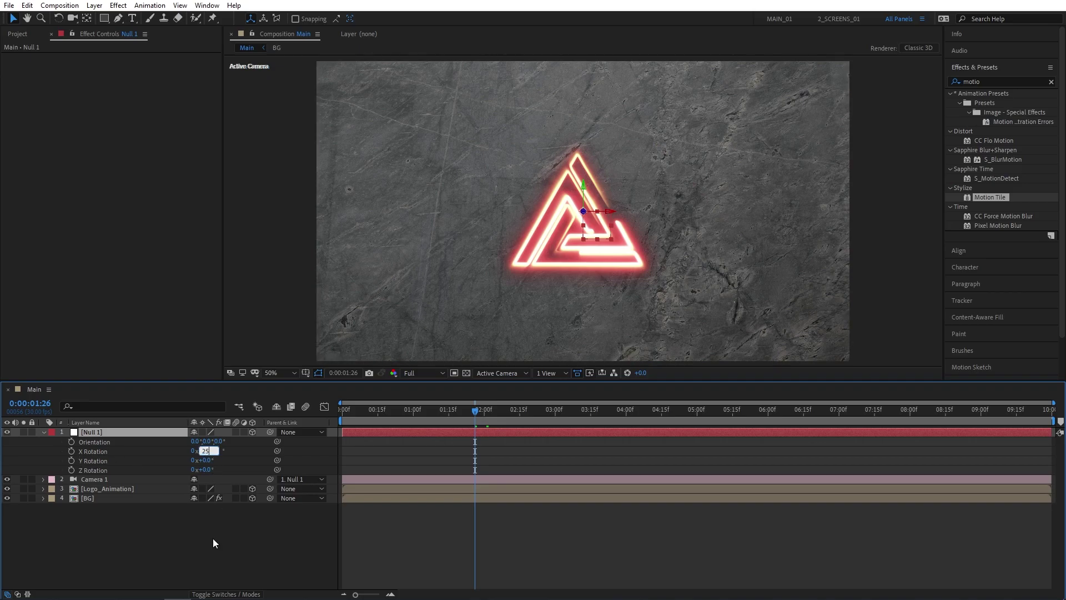
{"action": "type", "text": "25"}
{"action": "key", "text": "Return"}
{"action": "left_click", "coordinate": [205, 460]}
{"action": "type", "text": "25"}
{"action": "key", "text": "Return"}
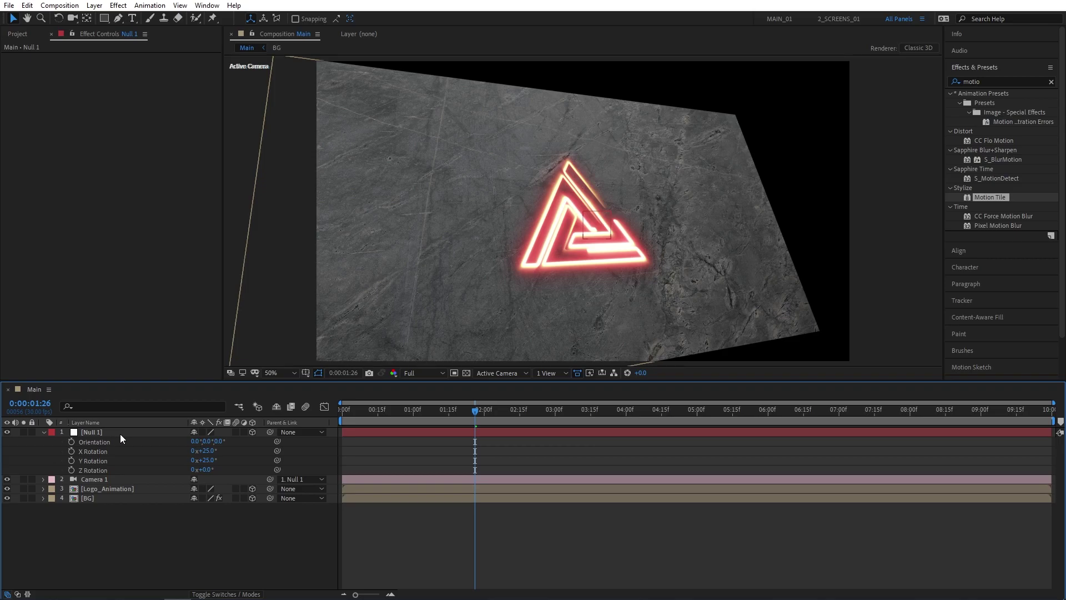
{"action": "left_click", "coordinate": [71, 451]}
{"action": "left_click", "coordinate": [71, 460]}
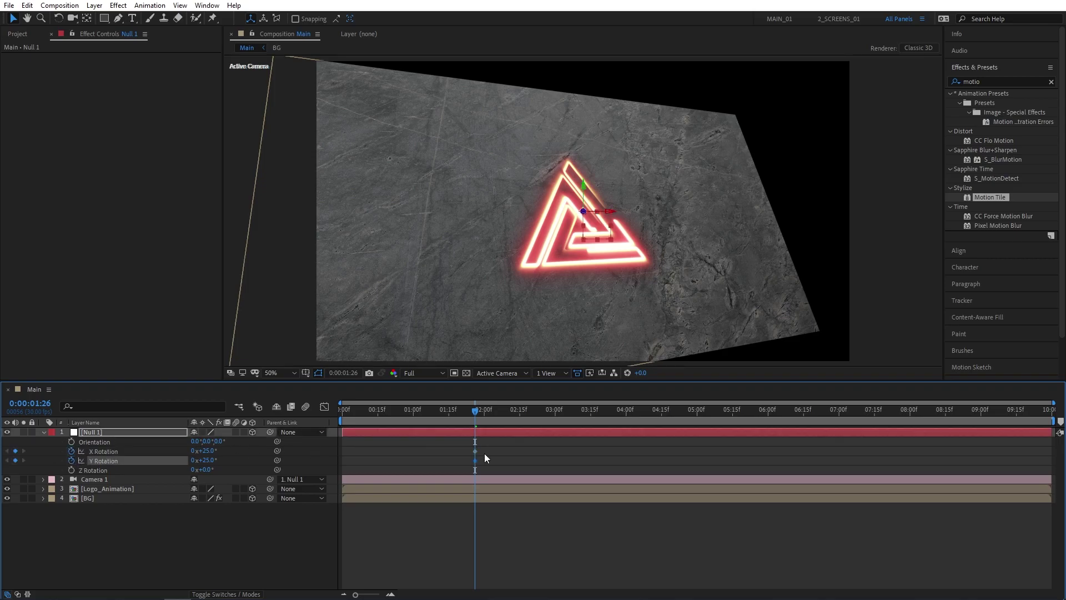
Step: Set both X and Y Rotation to 0° at the 4:00 mark
{"action": "left_click_drag", "start_coordinate": [492, 445], "coordinate": [625, 419]}
{"action": "left_click", "coordinate": [370, 522]}
{"action": "left_click", "coordinate": [205, 451]}
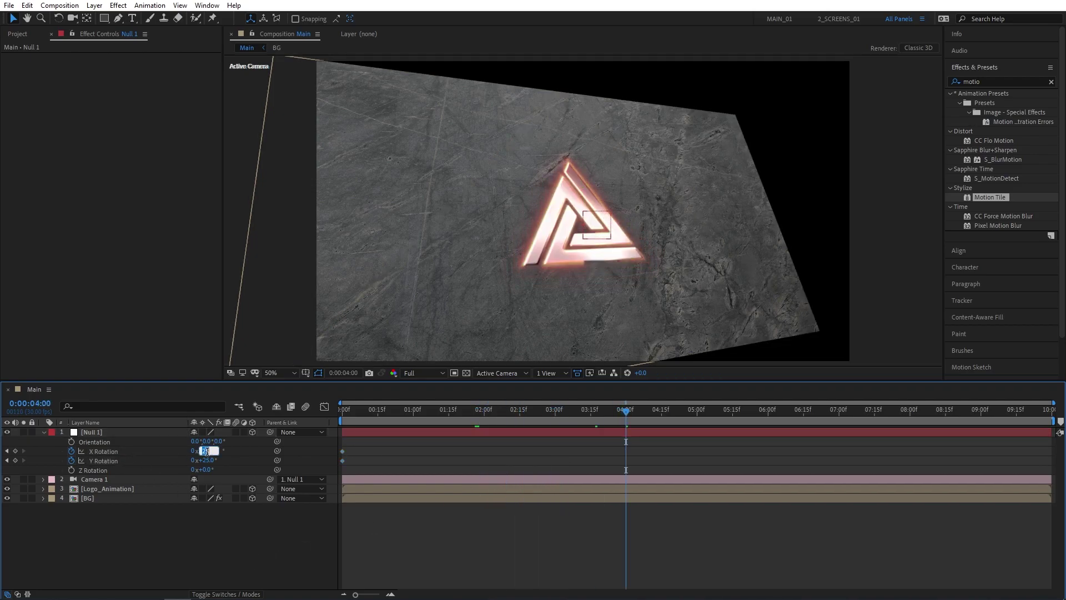
{"action": "type", "text": "0"}
{"action": "key", "text": "Tab"}
{"action": "type", "text": "0"}
{"action": "key", "text": "Return"}
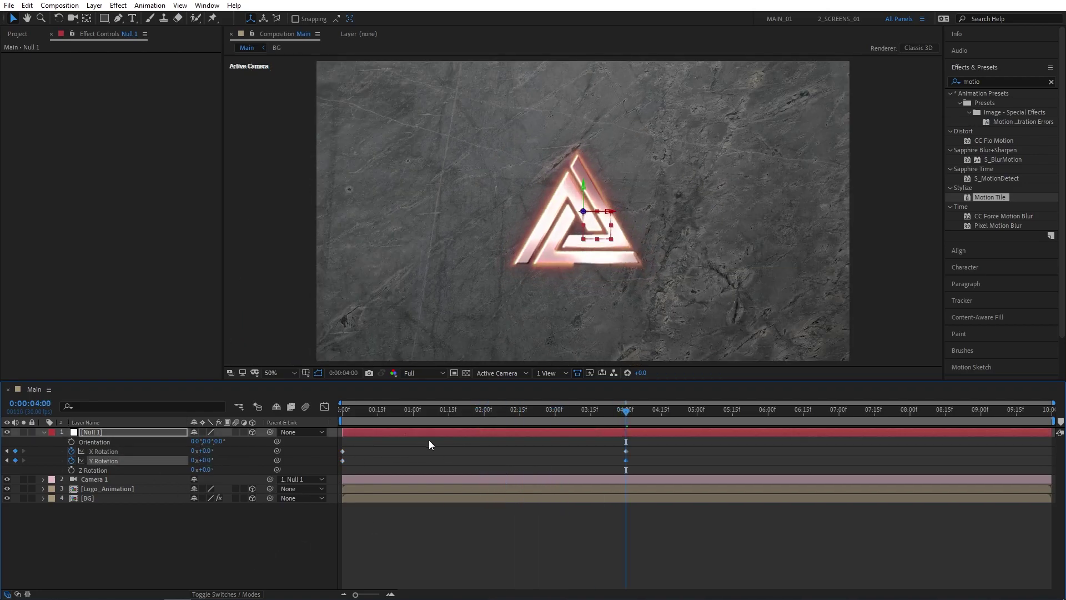
Step: Keyframe Null 1's Scale at 4:00, then set it to 70 at the timeline start
{"action": "left_click", "coordinate": [412, 431]}
{"action": "key", "text": "s"}
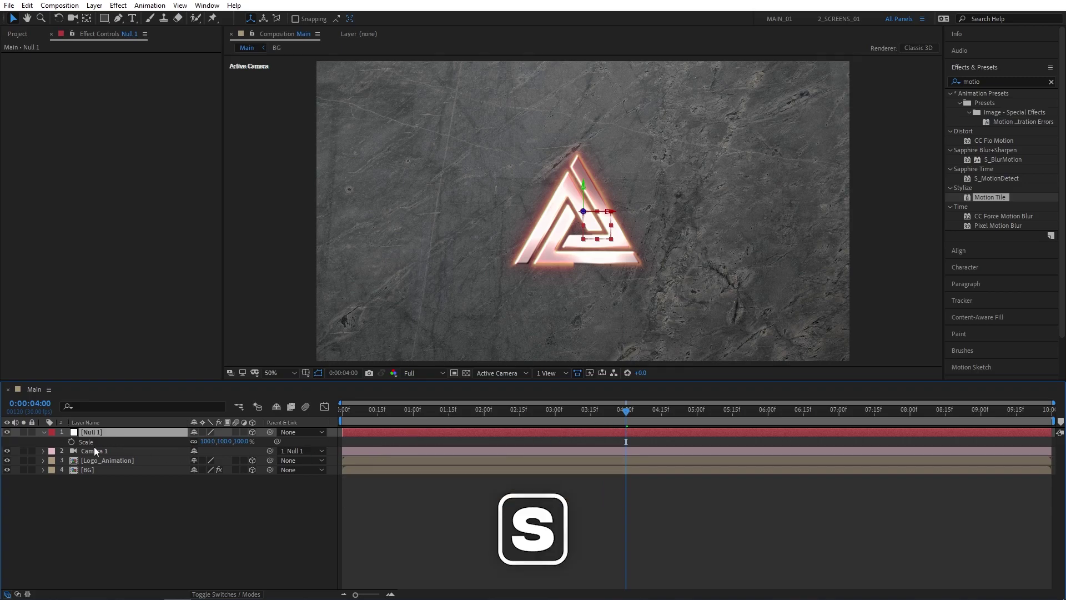
{"action": "left_click", "coordinate": [71, 441]}
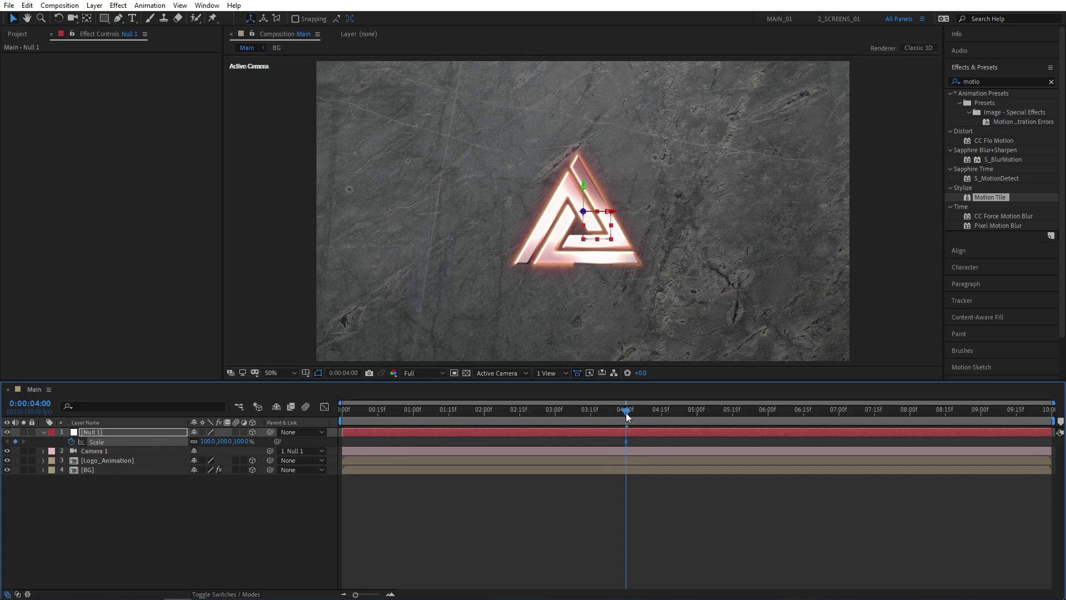
{"action": "left_click_drag", "start_coordinate": [626, 417], "coordinate": [342, 416]}
{"action": "left_click", "coordinate": [209, 441]}
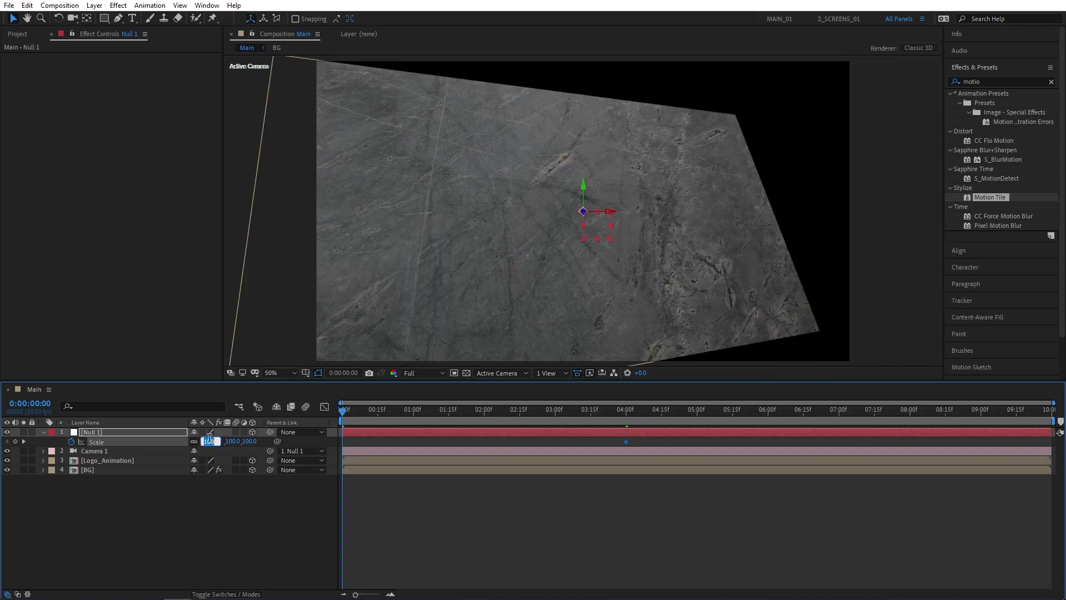
{"action": "type", "text": "70"}
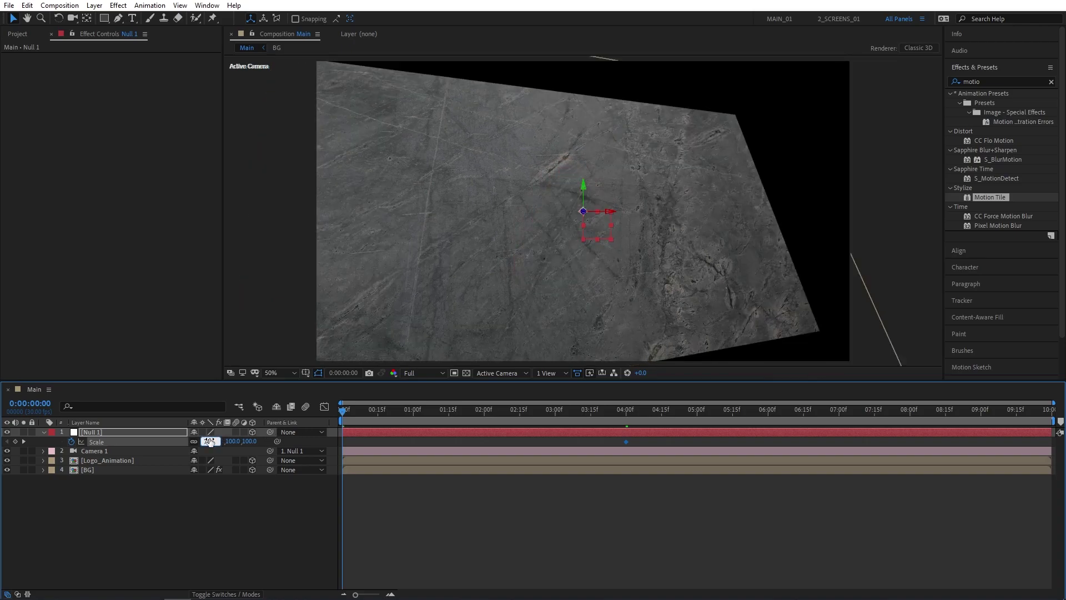
{"action": "key", "text": "Return"}
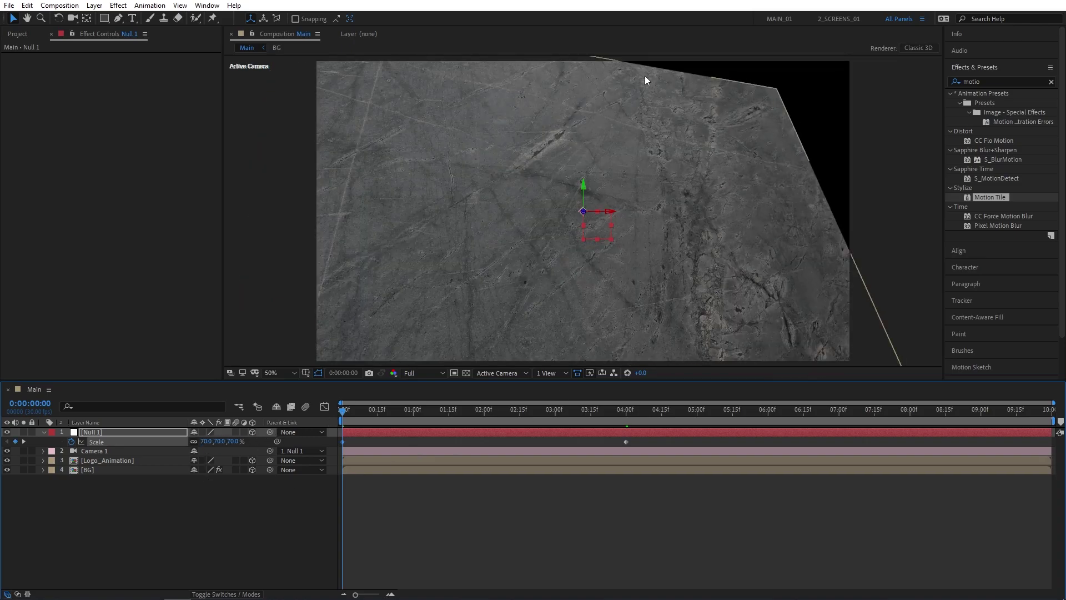
{"action": "mouse_move", "coordinate": [346, 417]}
{"action": "left_mouse_down"}
{"action": "mouse_move", "coordinate": [376, 411]}
{"action": "mouse_move", "coordinate": [343, 411]}
{"action": "left_mouse_up"}
Step: Set BG's Motion Tile Output Width 230, Output Height 200, and enable Mirror Edges
{"action": "left_click", "coordinate": [162, 511]}
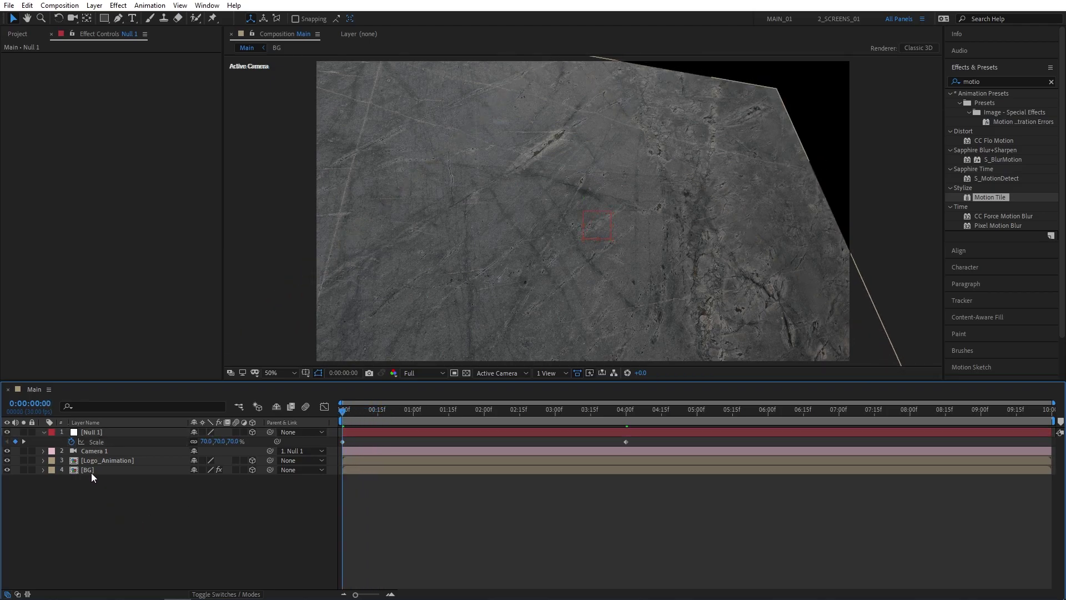
{"action": "left_click", "coordinate": [90, 470]}
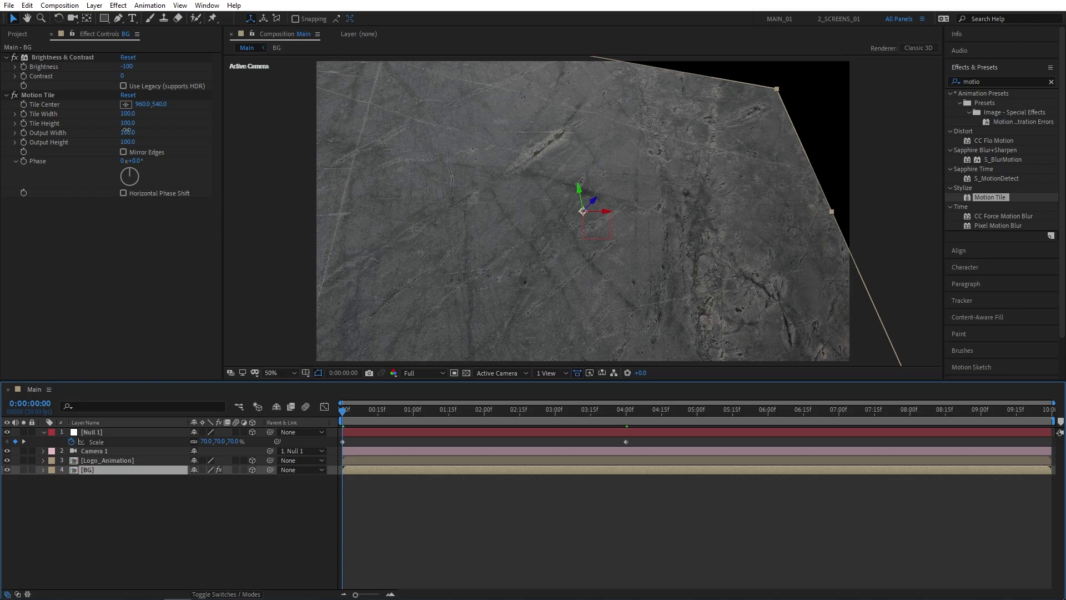
{"action": "left_click_drag", "start_coordinate": [127, 131], "coordinate": [135, 142]}
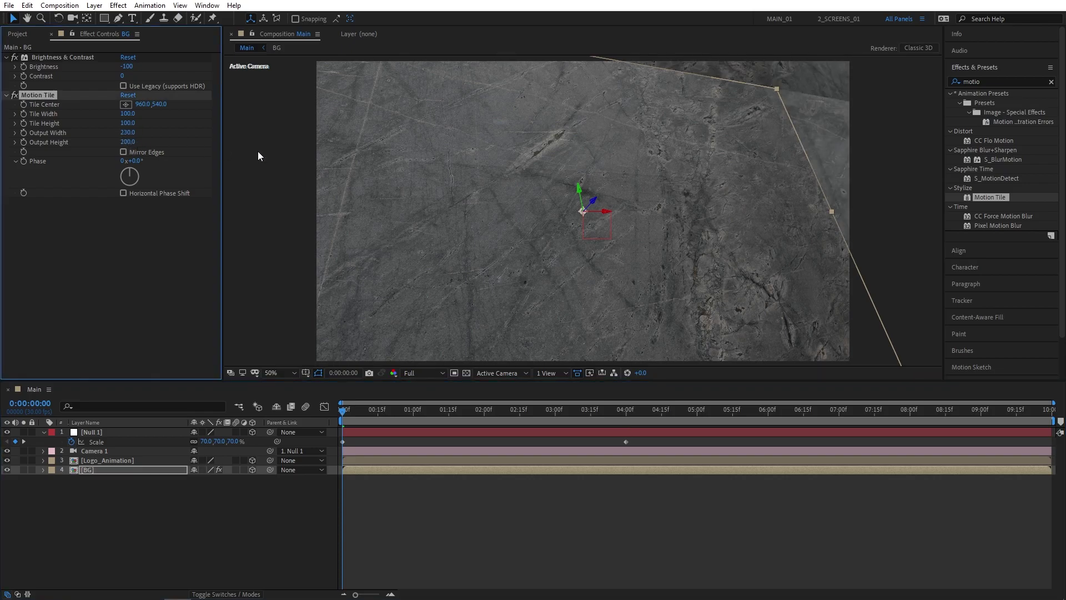
{"action": "left_click", "coordinate": [123, 152]}
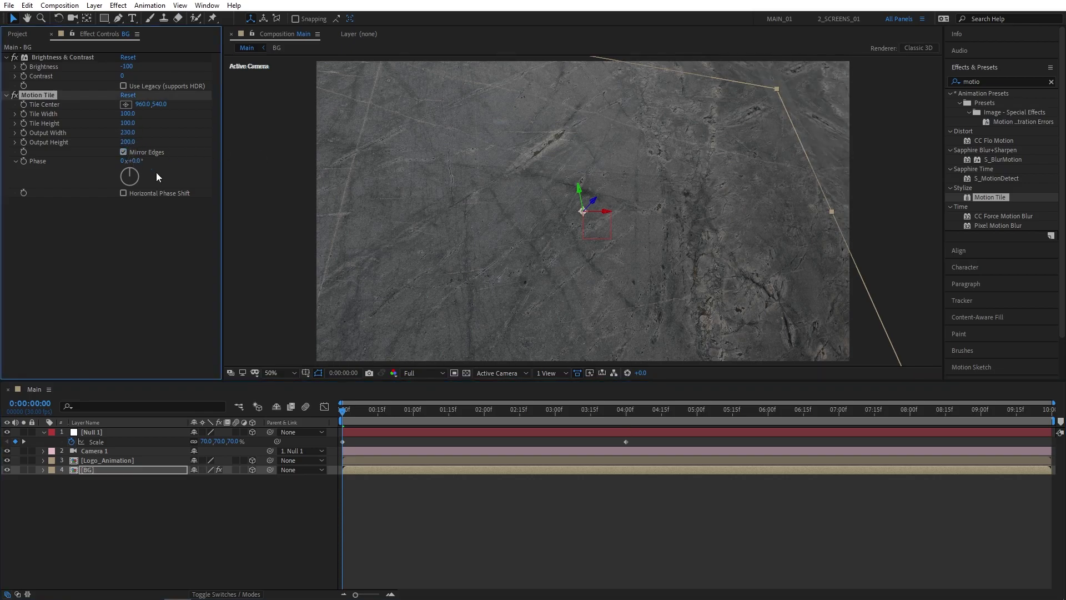
{"action": "left_click", "coordinate": [389, 500]}
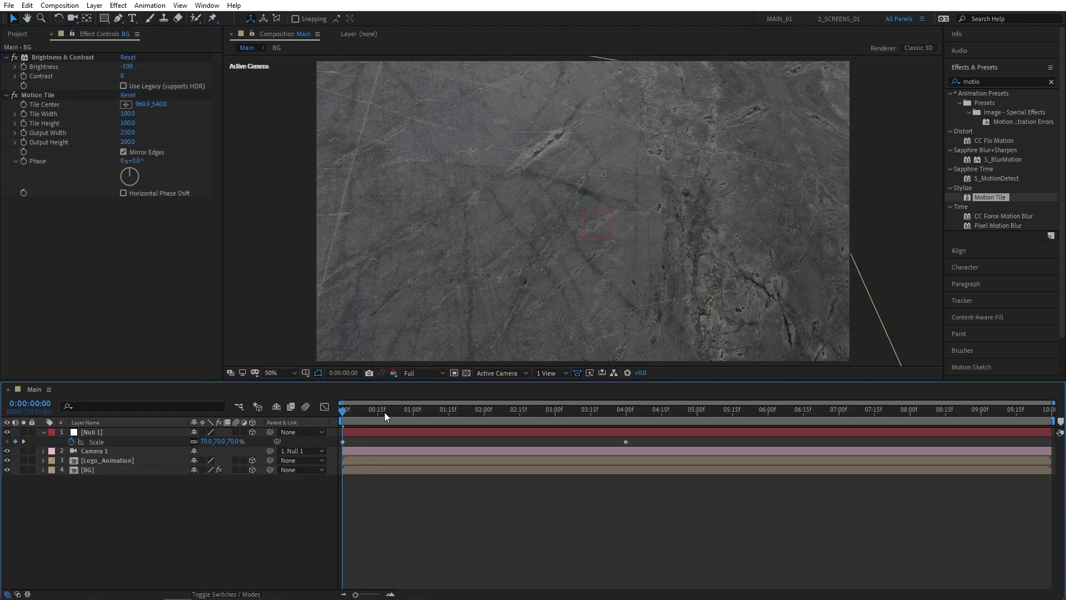
Step: Show all of Null 1's keyframed properties and select its six Scale and rotation keyframes for easing
{"action": "left_click_drag", "start_coordinate": [343, 414], "coordinate": [346, 413]}
{"action": "left_click", "coordinate": [446, 431]}
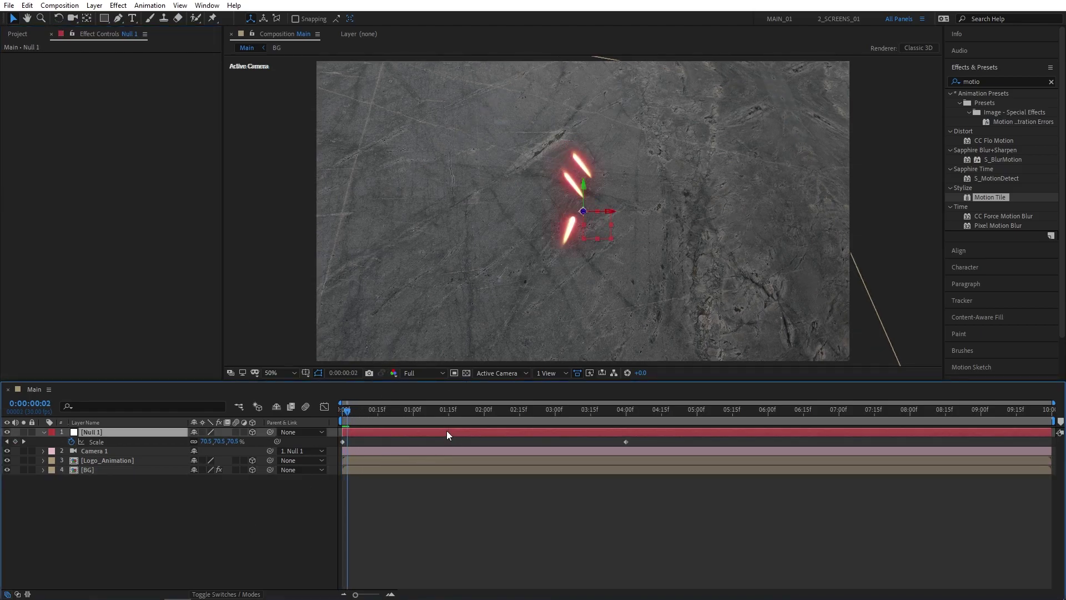
{"action": "key", "text": "s"}
{"action": "key", "text": "u"}
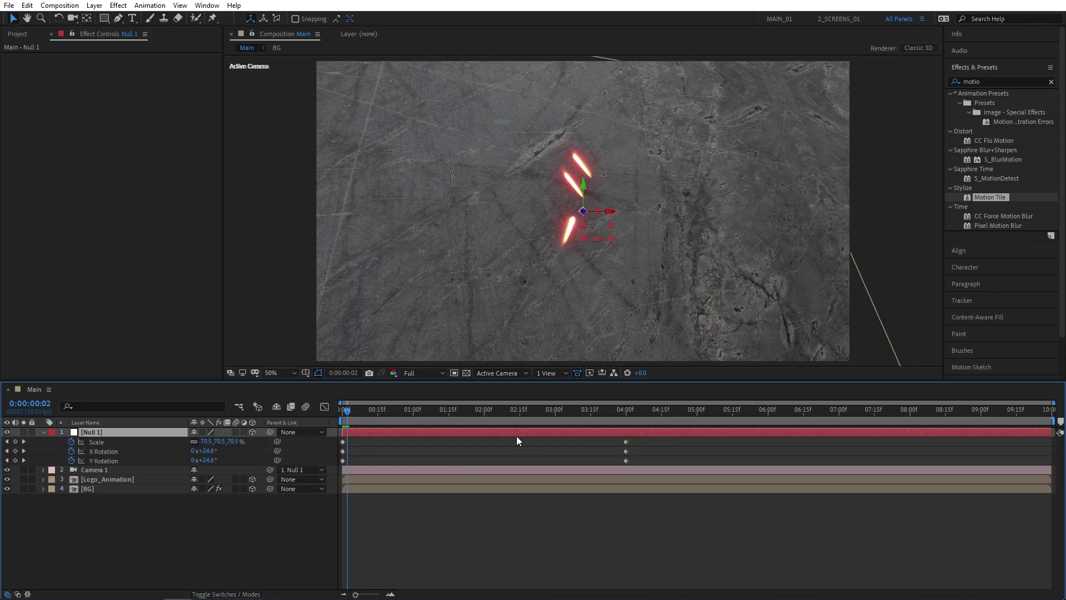
{"action": "left_click_drag", "start_coordinate": [639, 440], "coordinate": [340, 464]}
{"action": "right_click", "coordinate": [342, 442]}
{"action": "mouse_move", "coordinate": [384, 580]}
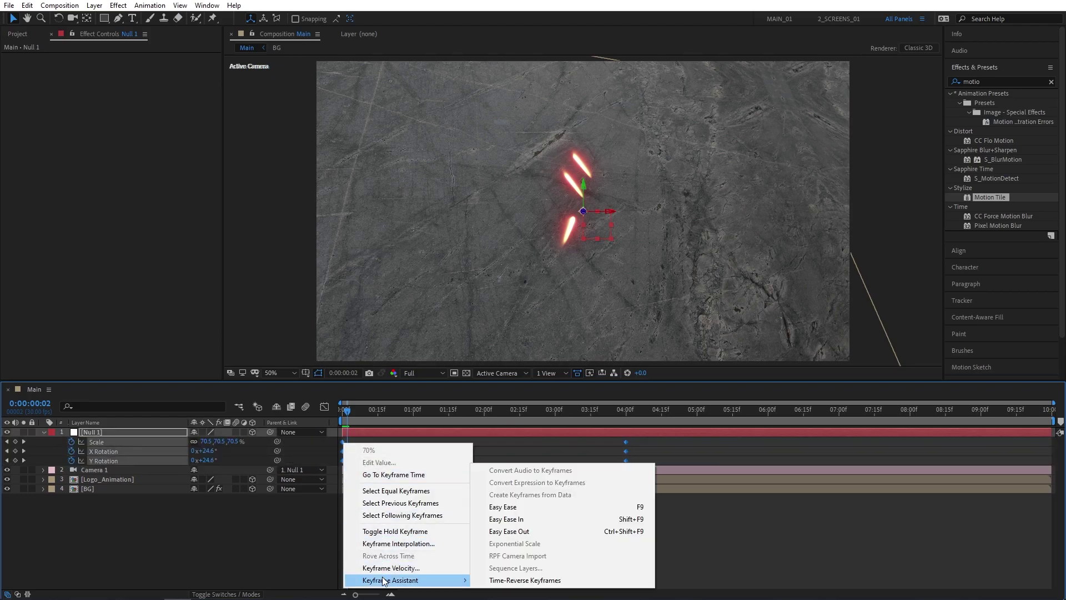
{"action": "left_click", "coordinate": [505, 507]}
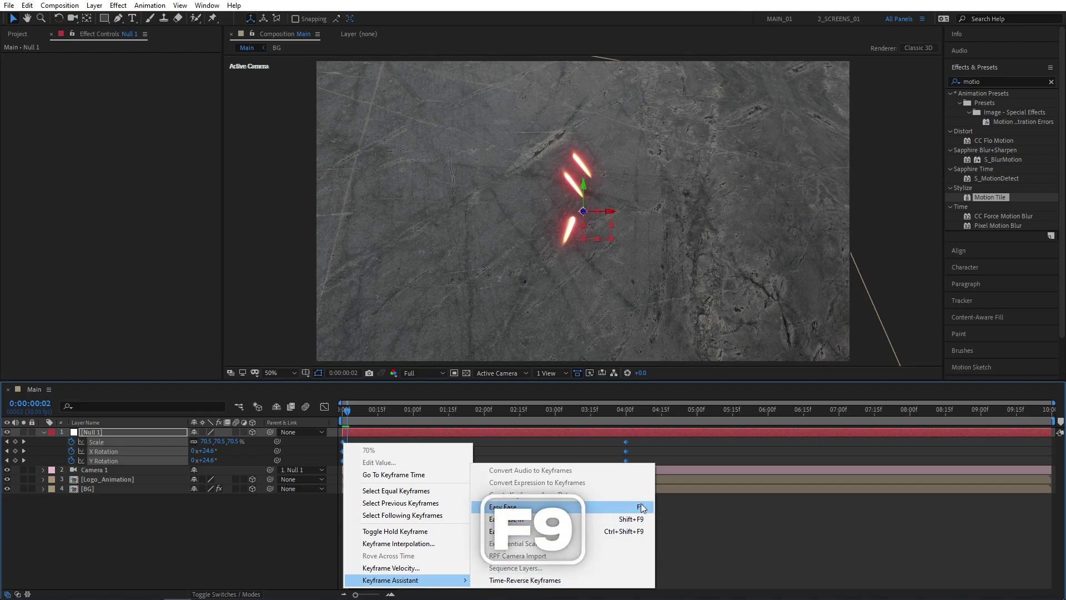
Step: Apply Easy Ease to Null 1's keyframes and preview the reveal from 0:00 at Half resolution
{"action": "left_click", "coordinate": [620, 508]}
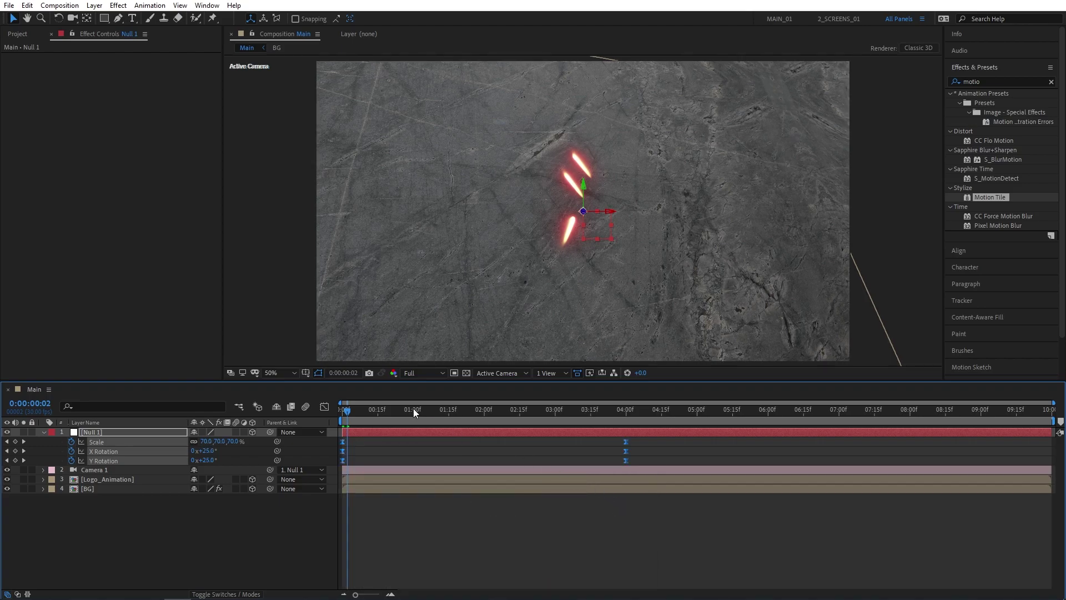
{"action": "left_click_drag", "start_coordinate": [413, 408], "coordinate": [324, 412]}
{"action": "key", "text": "space"}
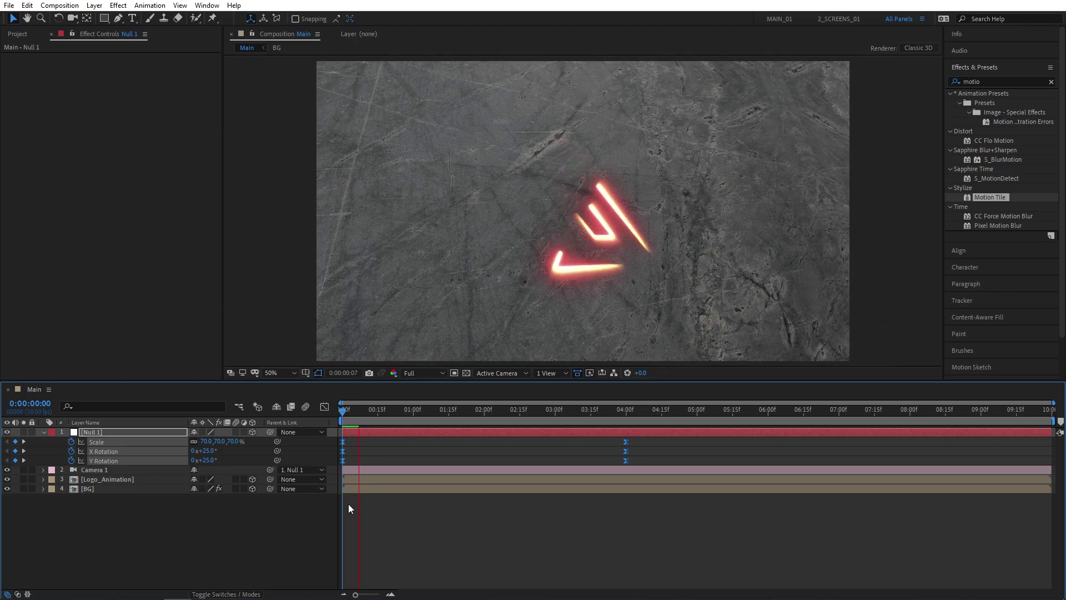
{"action": "left_click", "coordinate": [427, 373]}
{"action": "left_click", "coordinate": [418, 411]}
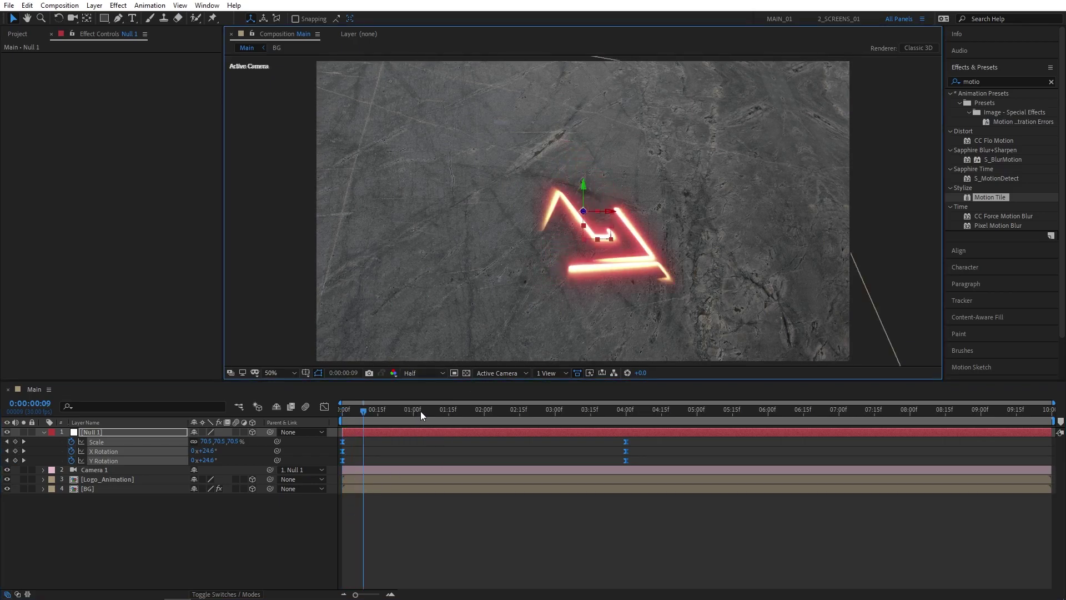
{"action": "left_click_drag", "start_coordinate": [366, 413], "coordinate": [374, 411]}
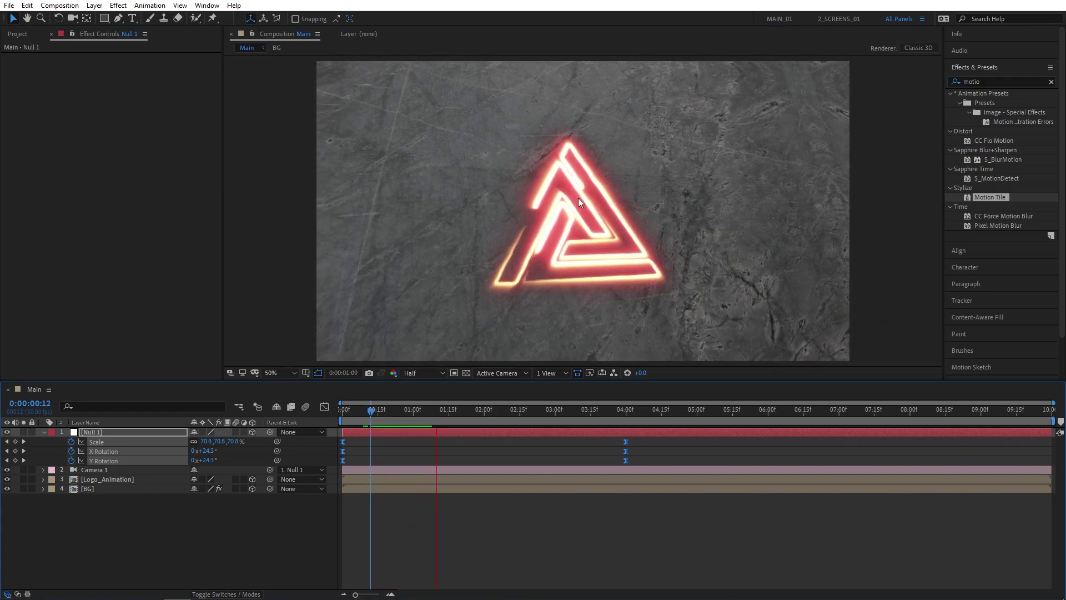
{"action": "key", "text": "space"}
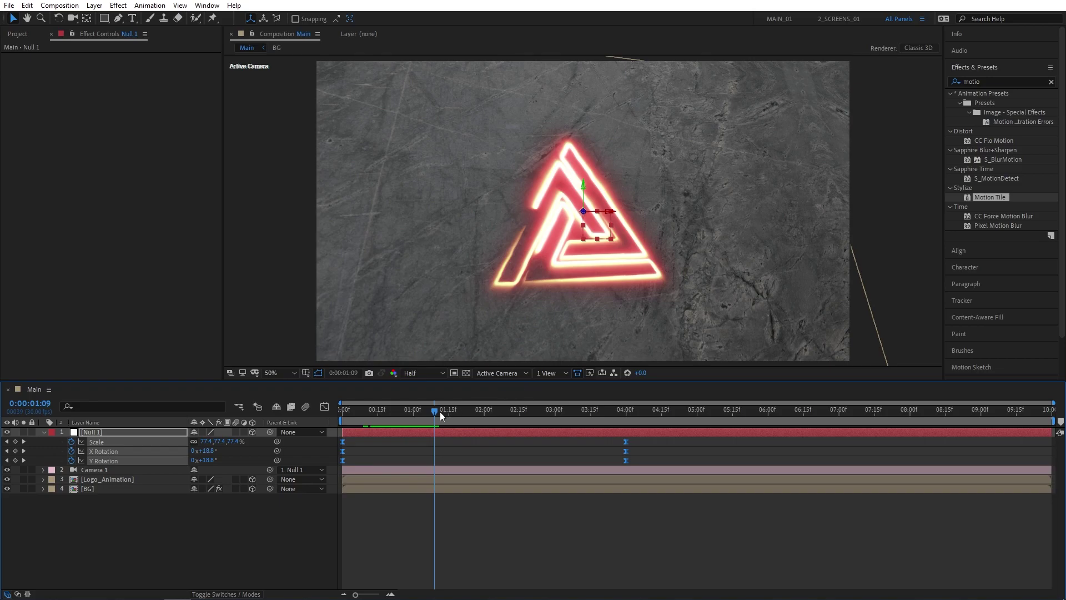
{"action": "left_click_drag", "start_coordinate": [440, 411], "coordinate": [466, 413]}
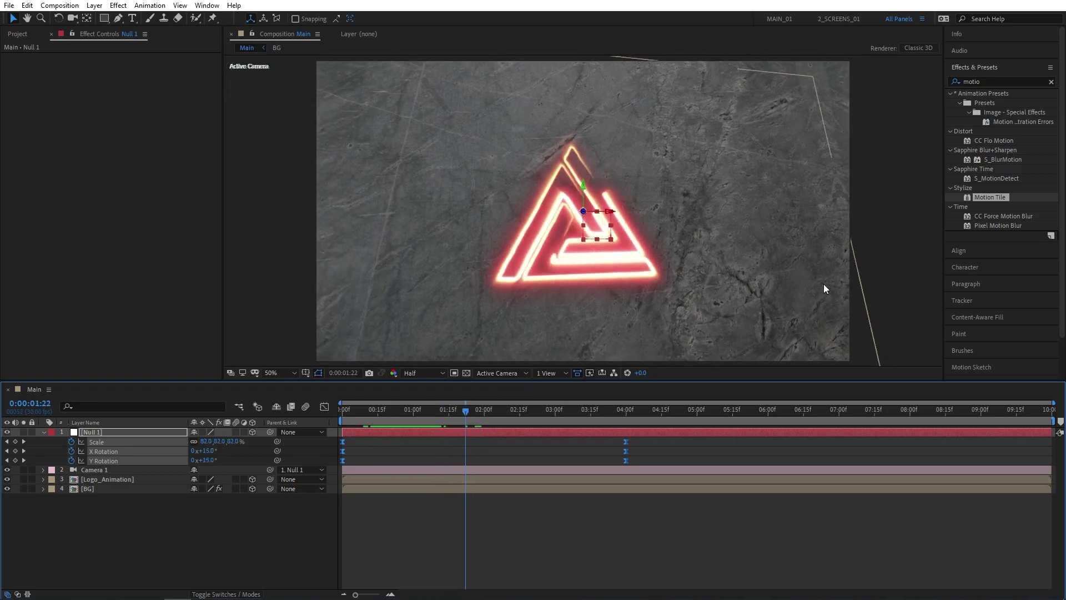
Step: Apply Drop Shadow to Logo_Animation with 100% opacity, distance 0 and softness 20
{"action": "left_click", "coordinate": [993, 81]}
{"action": "type", "text": "drop sha"}
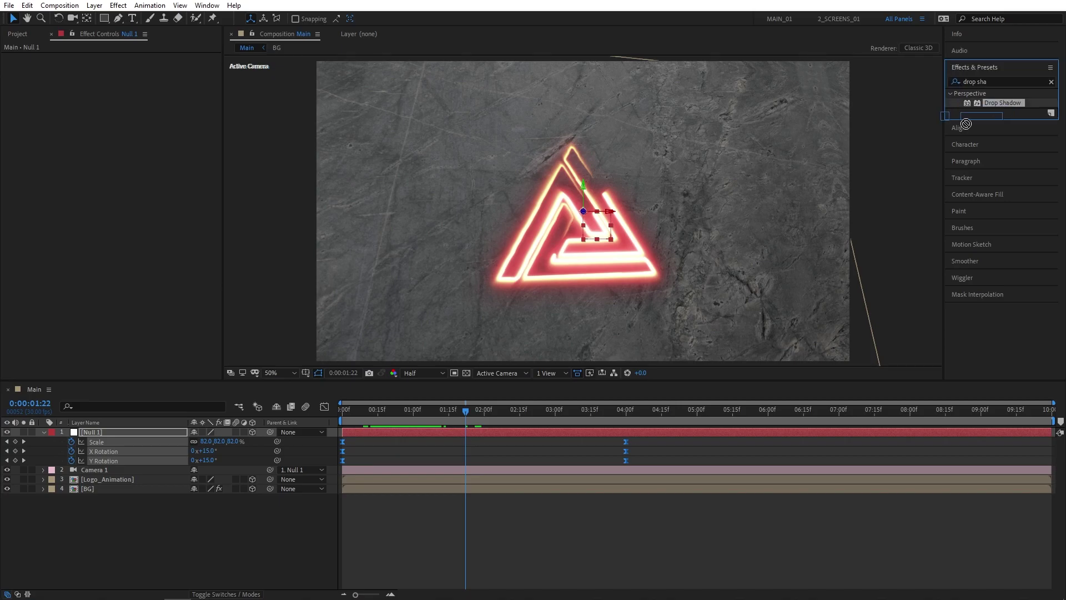
{"action": "left_click_drag", "start_coordinate": [1002, 103], "coordinate": [106, 477]}
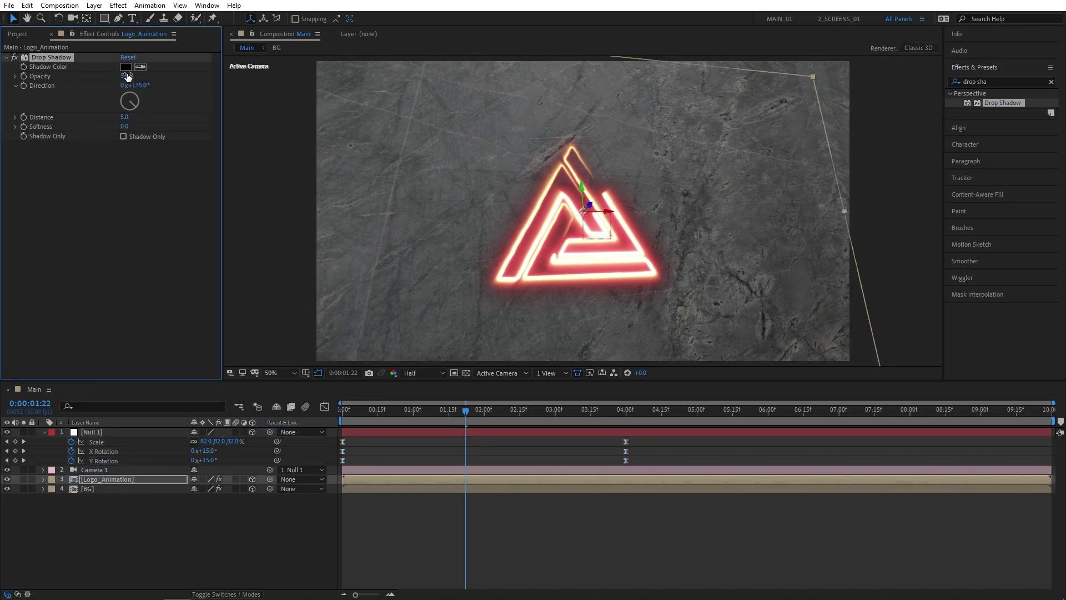
{"action": "left_click_drag", "start_coordinate": [127, 76], "coordinate": [143, 104]}
{"action": "type", "text": "0"}
{"action": "key", "text": "Return"}
{"action": "left_click", "coordinate": [125, 126]}
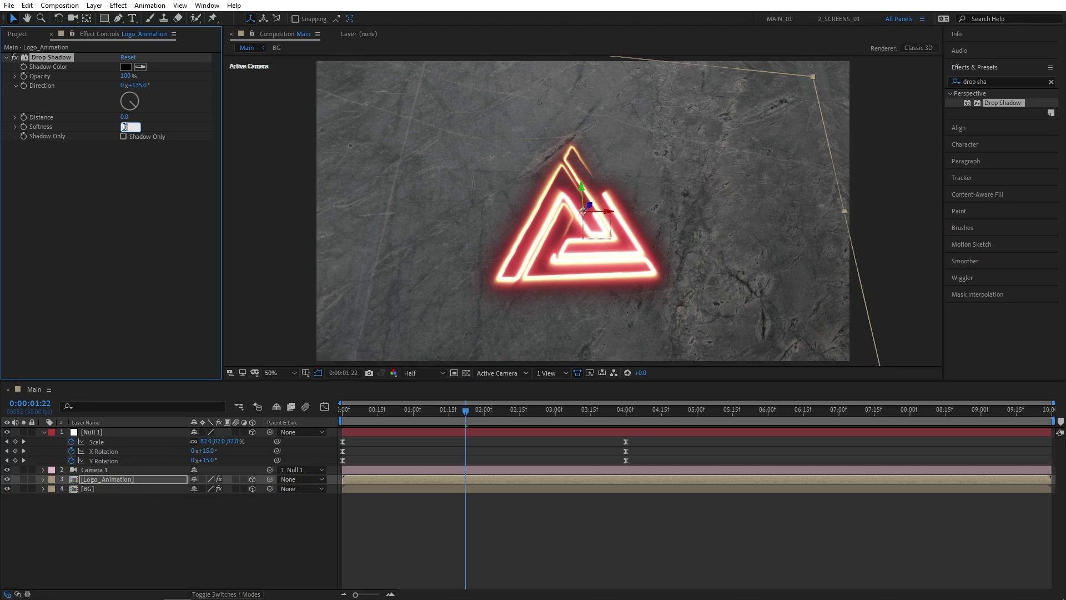
{"action": "type", "text": "20"}
{"action": "key", "text": "Return"}
Step: Duplicate the logo layer and name the copy 'Shadow'
{"action": "left_click", "coordinate": [209, 539]}
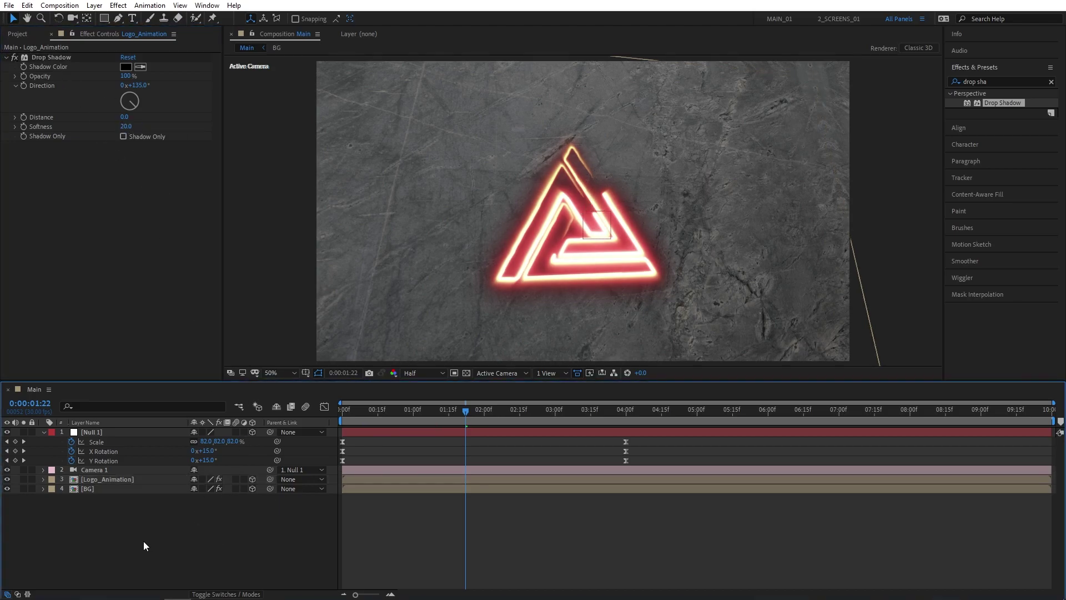
{"action": "left_click", "coordinate": [112, 480]}
{"action": "key", "text": "ctrl+d"}
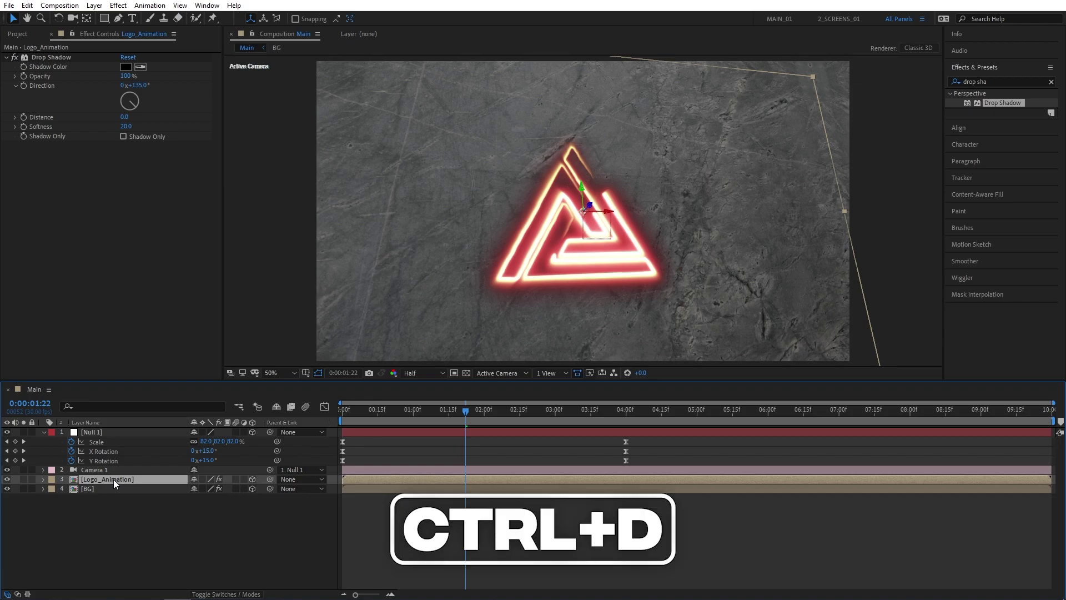
{"action": "left_click", "coordinate": [112, 488]}
{"action": "key", "text": "Return"}
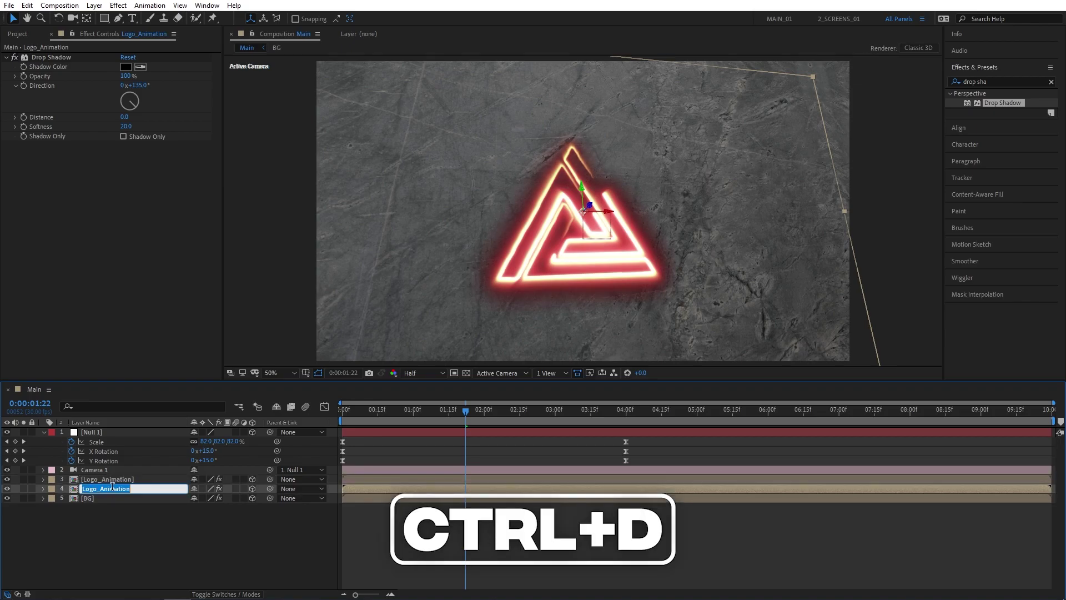
{"action": "type", "text": "S"}
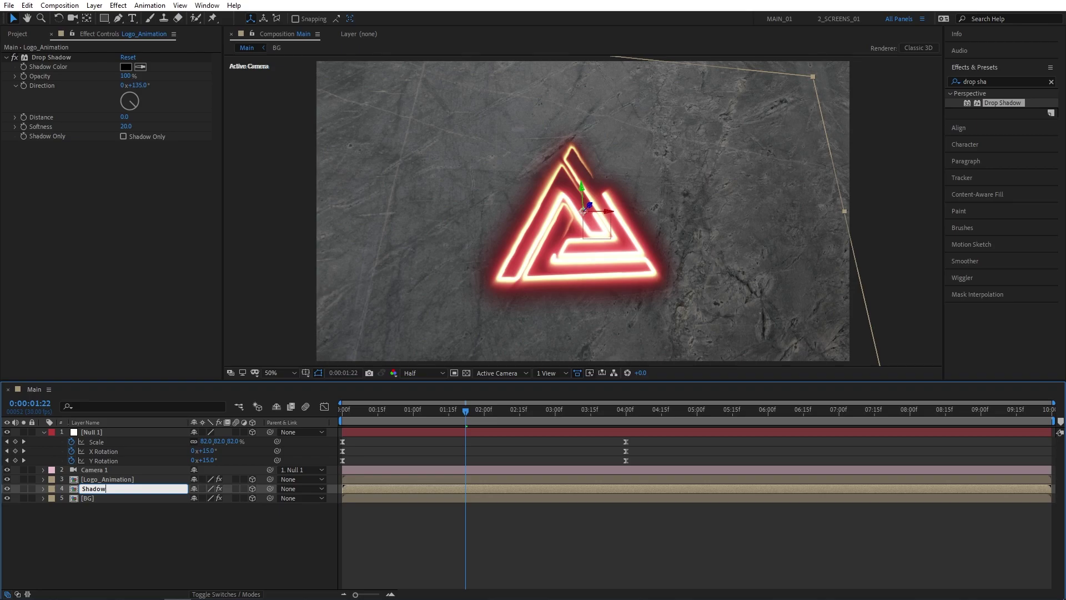
{"action": "type", "text": "hadow"}
{"action": "key", "text": "Return"}
Step: Remove the Shadow layer's Drop Shadow and apply CC Radial Fast Blur to it
{"action": "left_click", "coordinate": [51, 58]}
{"action": "key", "text": "Delete"}
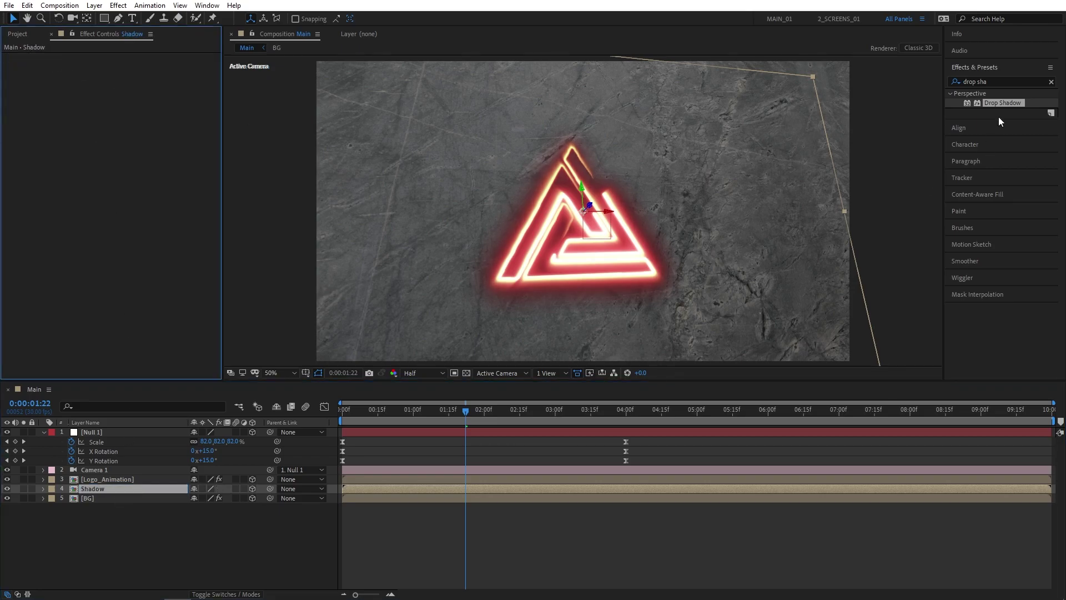
{"action": "left_click", "coordinate": [994, 81]}
{"action": "type", "text": "cc rad"}
{"action": "left_click_drag", "start_coordinate": [1002, 112], "coordinate": [119, 489]}
Step: Add a black Fill above the radial blur and keep the blur Amount at 95
{"action": "left_click", "coordinate": [983, 81]}
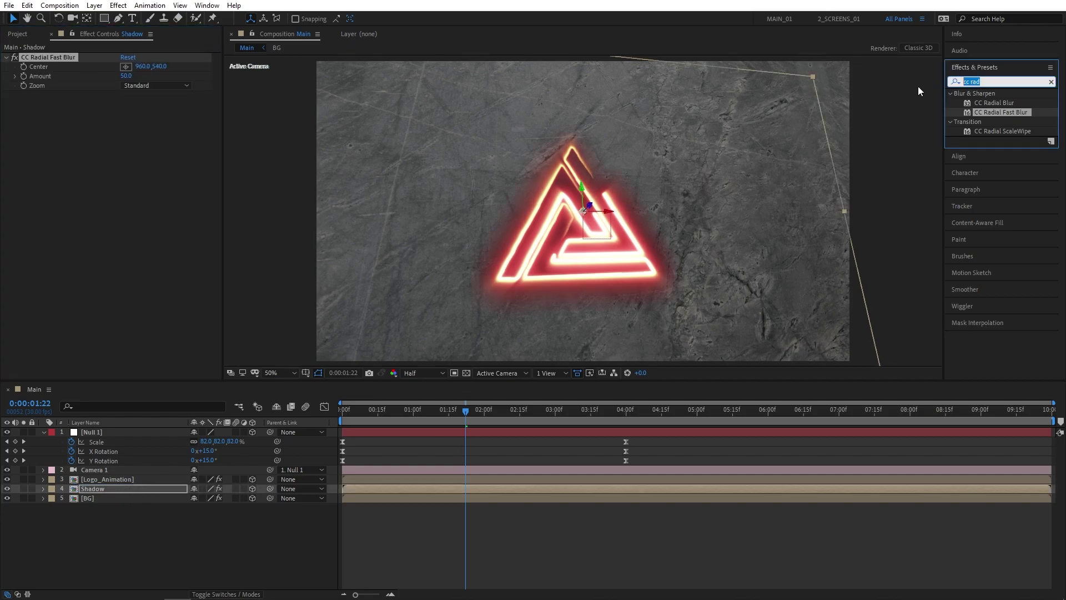
{"action": "type", "text": "fill"}
{"action": "left_click_drag", "start_coordinate": [989, 159], "coordinate": [112, 488]}
{"action": "left_click_drag", "start_coordinate": [32, 95], "coordinate": [71, 59]}
{"action": "left_click", "coordinate": [123, 86]}
{"action": "left_click", "coordinate": [117, 166]}
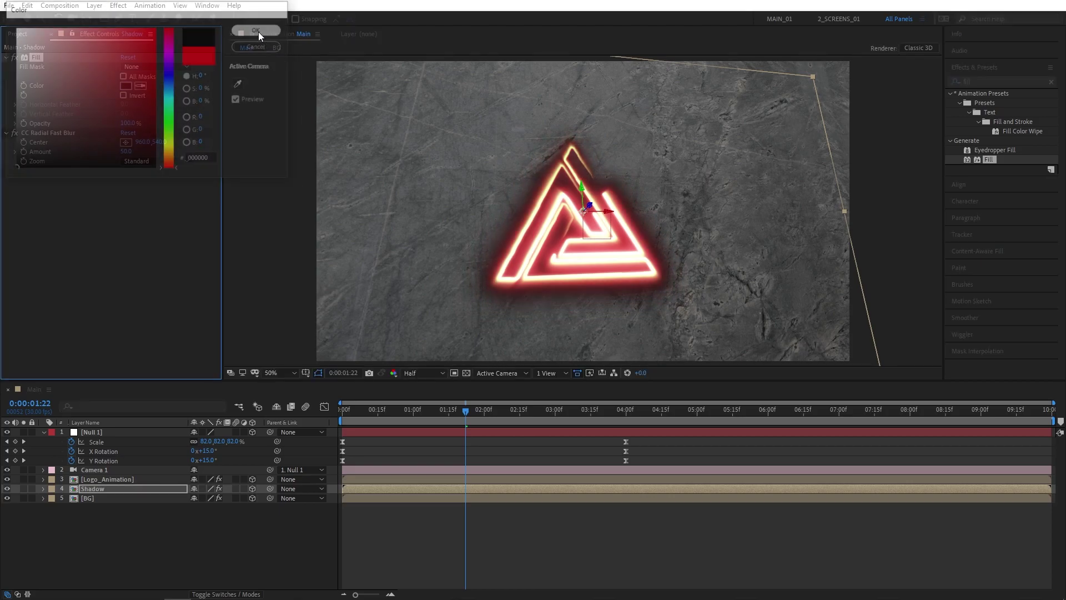
{"action": "left_click", "coordinate": [259, 32]}
{"action": "left_click", "coordinate": [123, 152]}
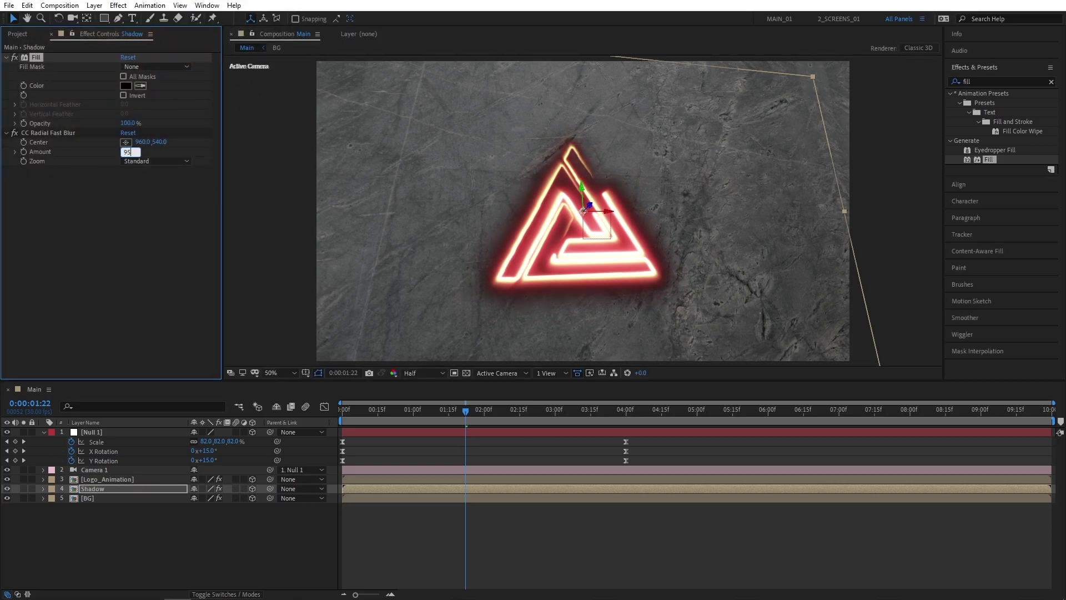
{"action": "key", "text": "Return"}
Step: Place the radial blur Center near the top-left corner at the start of the shot
{"action": "key", "text": "comma"}
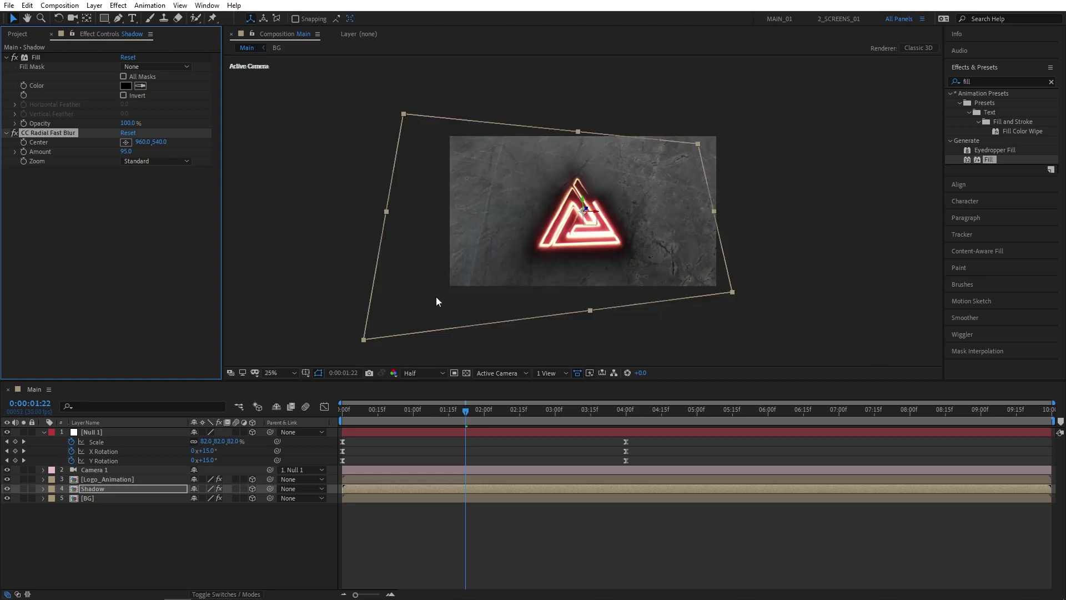
{"action": "left_click", "coordinate": [124, 142]}
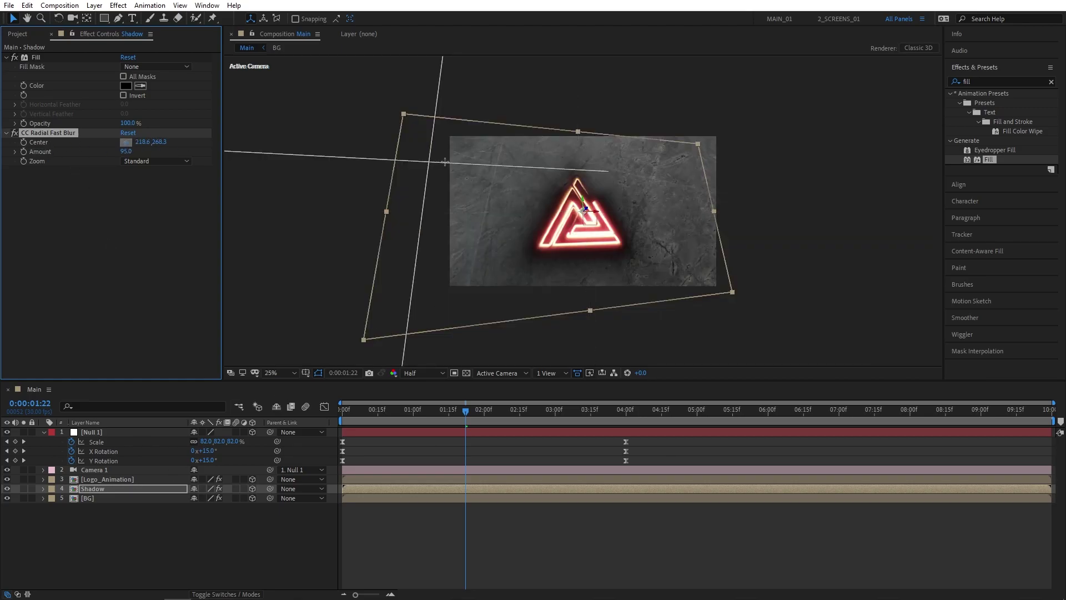
{"action": "left_click", "coordinate": [431, 134]}
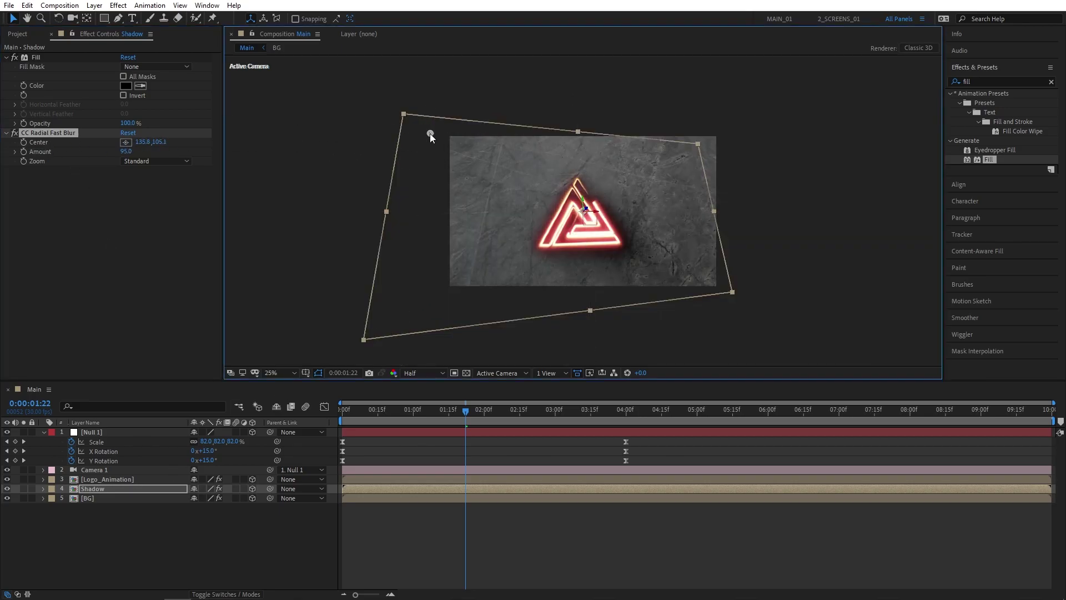
{"action": "left_click", "coordinate": [25, 149]}
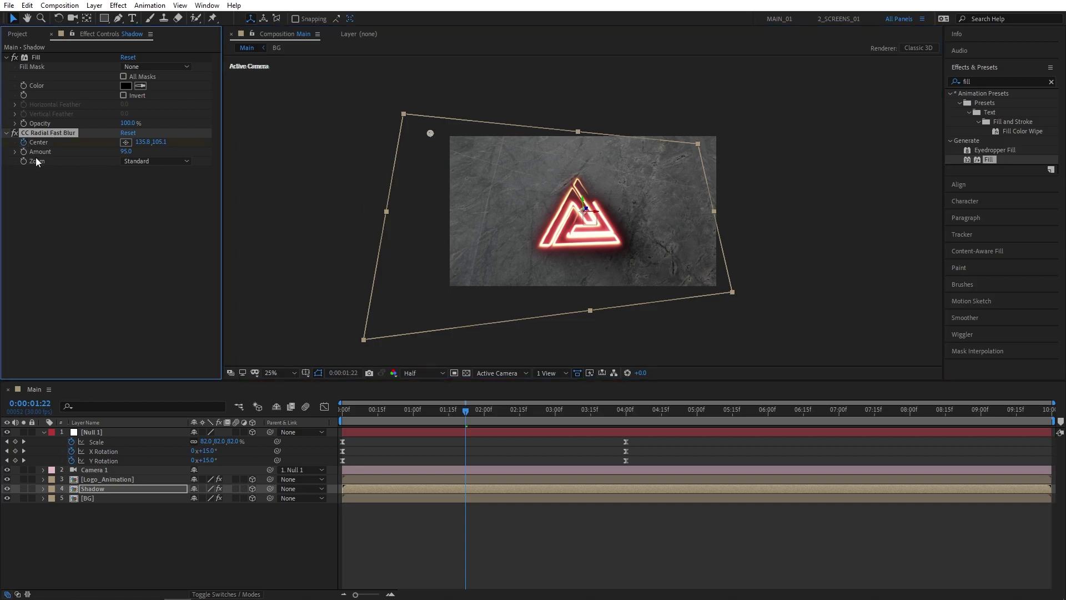
Step: At 6:00, move the blur Center to the top-right to keyframe the sweep
{"action": "key", "text": "u"}
{"action": "left_click", "coordinate": [464, 508]}
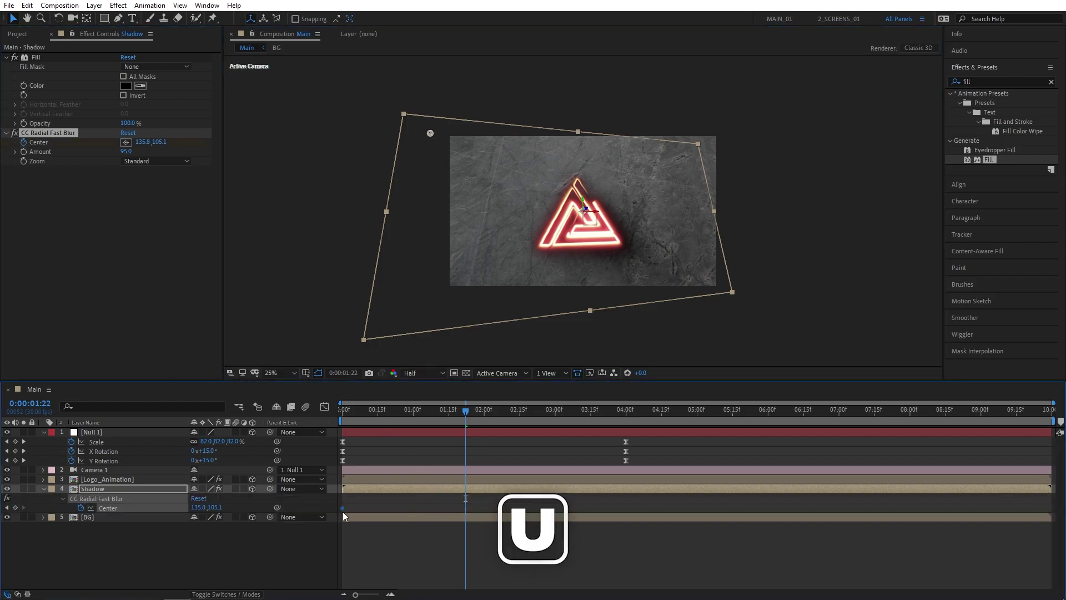
{"action": "left_click_drag", "start_coordinate": [494, 410], "coordinate": [768, 412]}
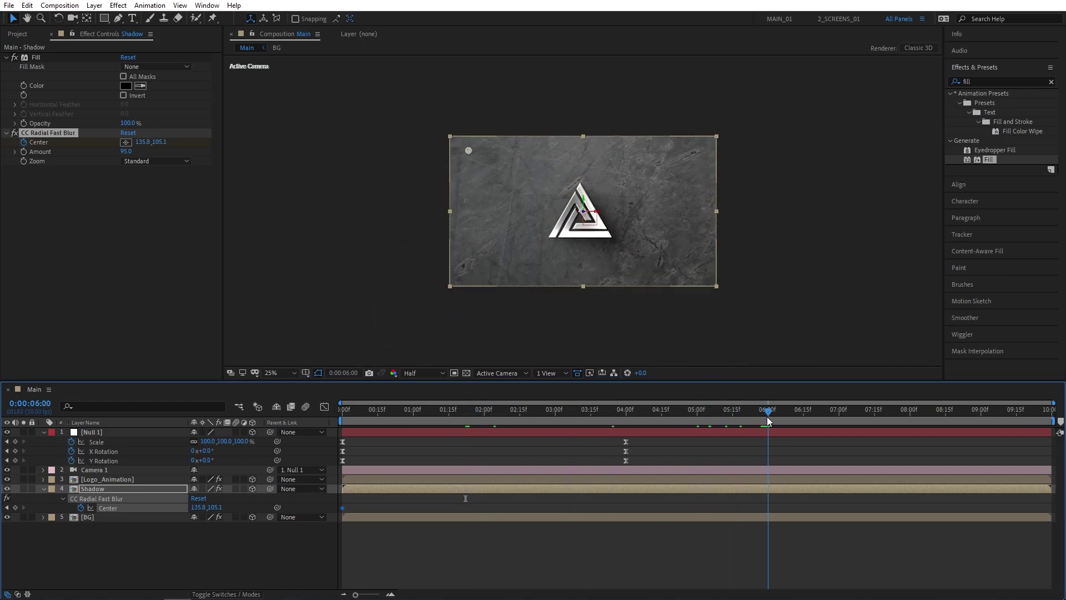
{"action": "left_click_drag", "start_coordinate": [471, 149], "coordinate": [682, 155]}
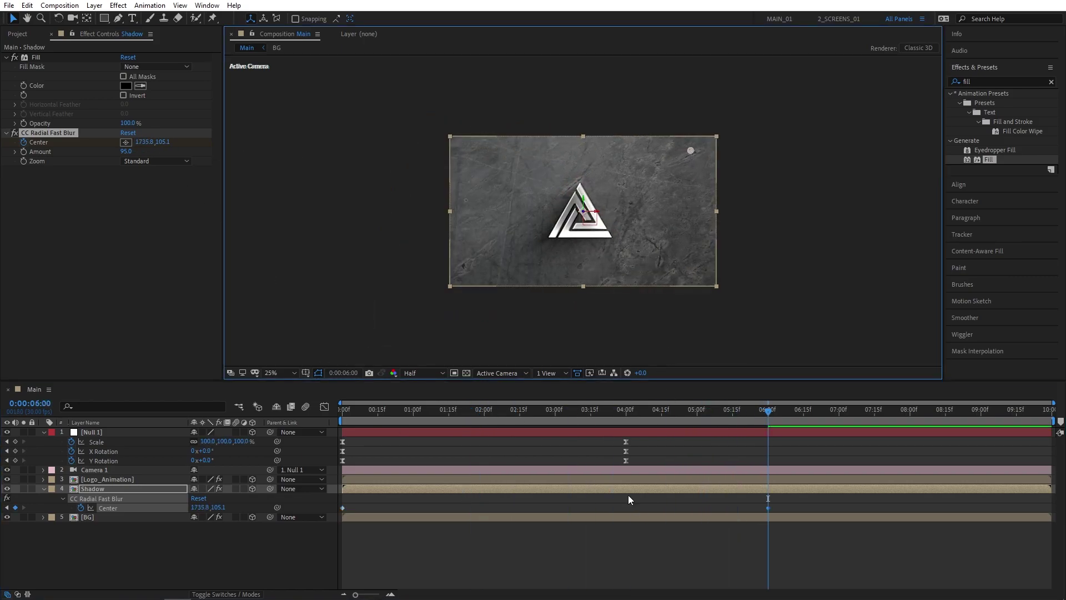
Step: Set the composition view to 50% and scrub to 3 seconds to preview the sweep
{"action": "left_click", "coordinate": [373, 417]}
{"action": "scroll", "coordinate": [581, 357], "scroll_direction": "up", "scroll_amount": 2}
{"action": "left_click", "coordinate": [408, 414]}
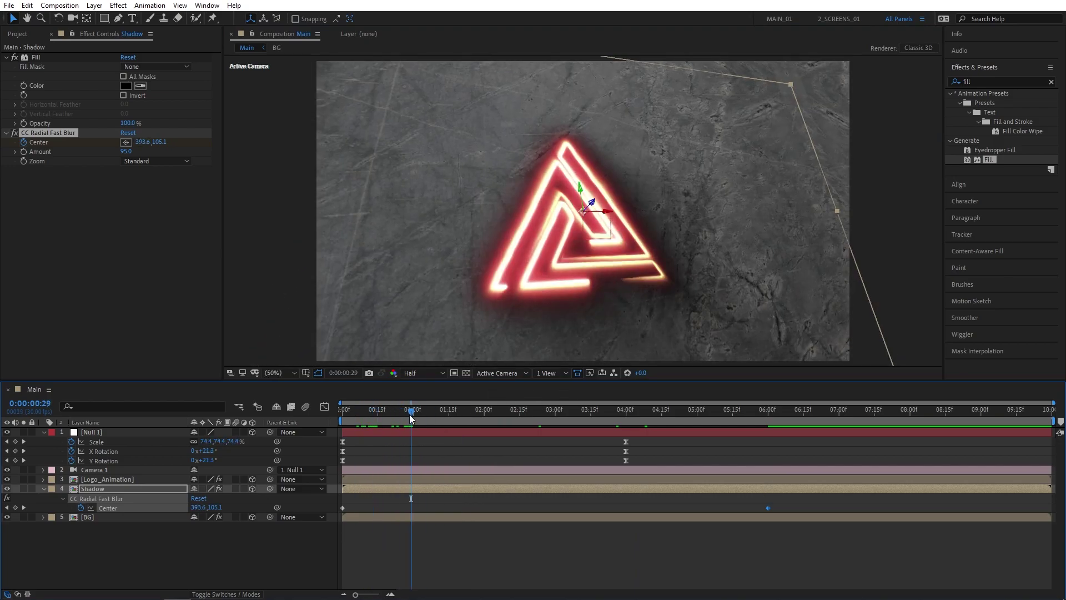
{"action": "left_click_drag", "start_coordinate": [408, 414], "coordinate": [556, 411]}
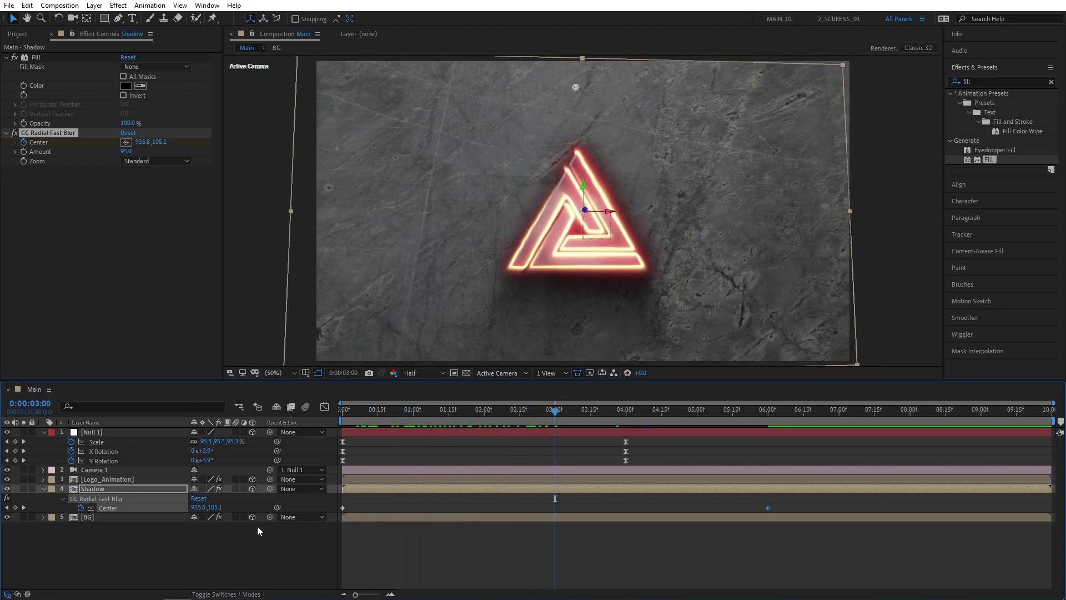
Step: Create a new adjustment layer and move it to the top of the layer stack
{"action": "right_click", "coordinate": [187, 553]}
{"action": "mouse_move", "coordinate": [280, 428]}
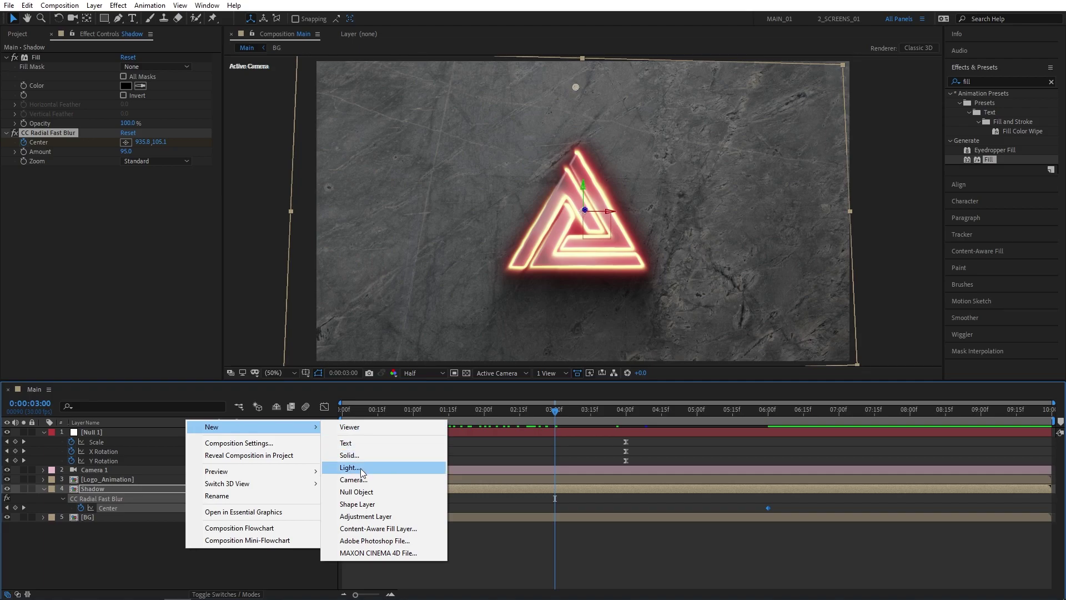
{"action": "left_click", "coordinate": [353, 515]}
{"action": "left_click_drag", "start_coordinate": [128, 490], "coordinate": [111, 428]}
Step: Apply CC Vignette (Amount 250) to the adjustment layer and compare with it toggled off
{"action": "left_click", "coordinate": [988, 81]}
{"action": "key", "text": "BackSpace"}
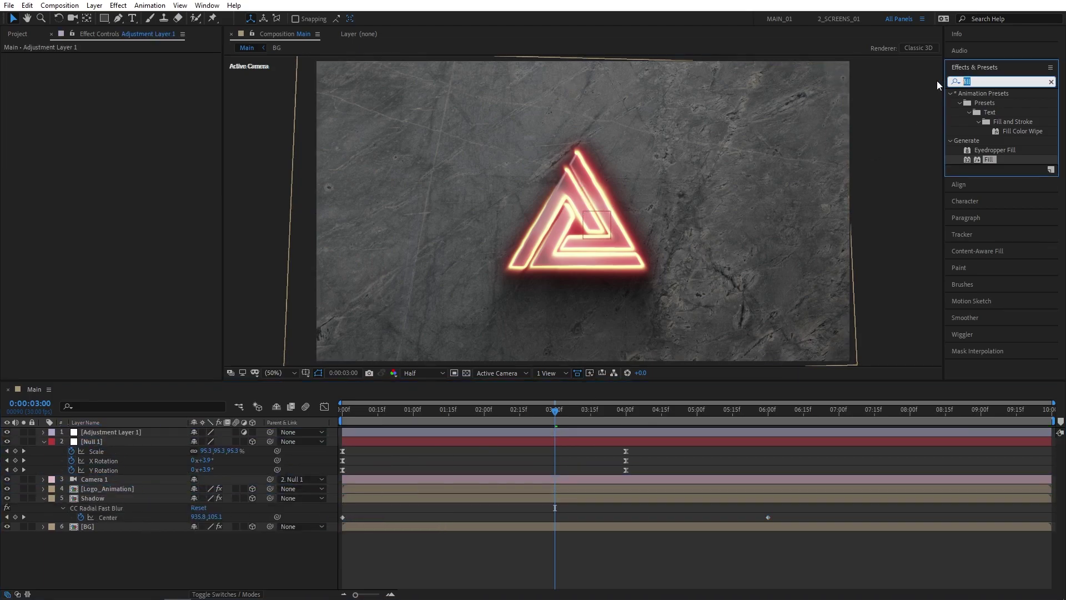
{"action": "type", "text": "cc vig"}
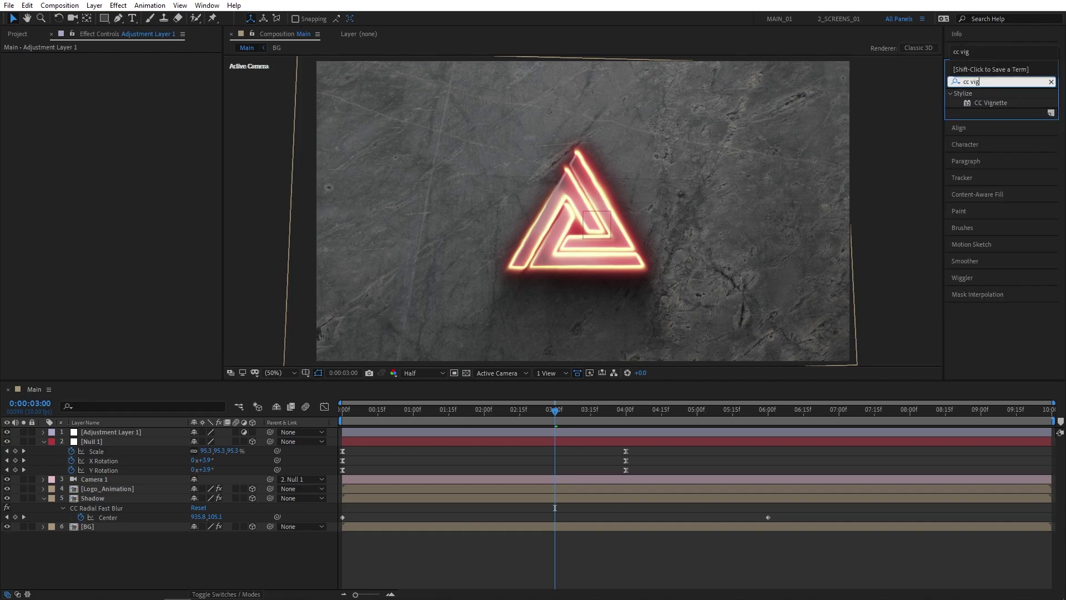
{"action": "left_click_drag", "start_coordinate": [993, 103], "coordinate": [156, 435]}
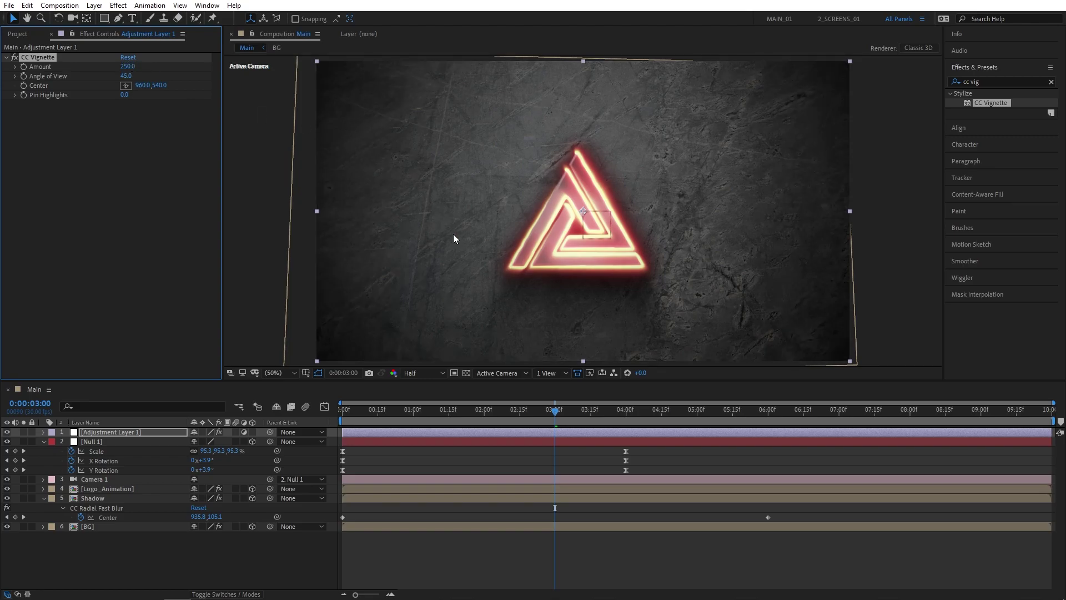
{"action": "left_click", "coordinate": [15, 58]}
{"action": "left_click", "coordinate": [15, 57]}
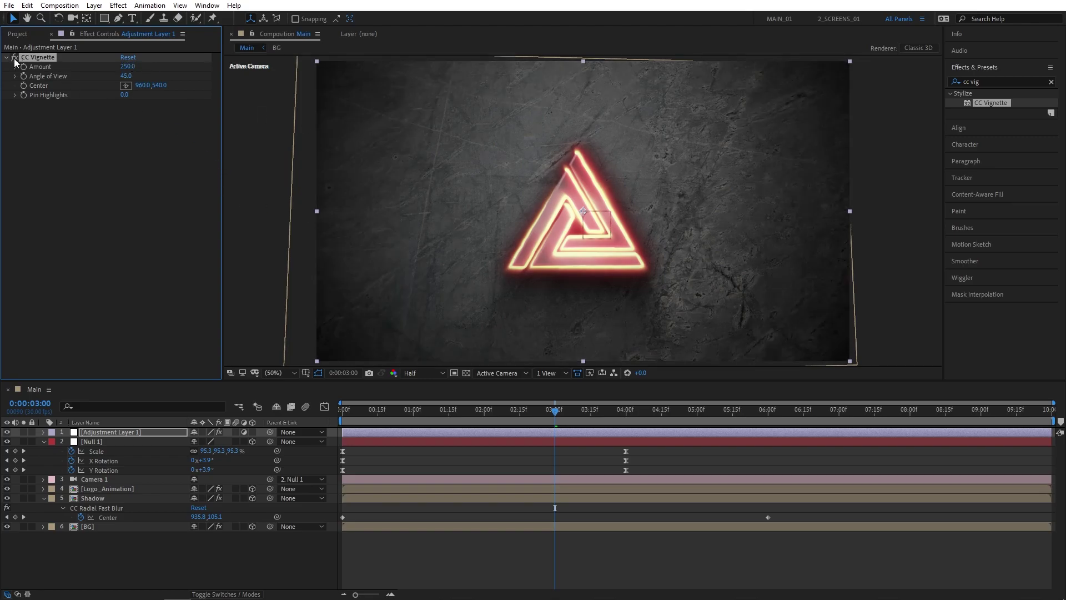
Step: Apply Curves to Adjustment Layer 1 and shape an RGB S-curve for contrast
{"action": "left_click", "coordinate": [478, 411]}
{"action": "left_click", "coordinate": [977, 82]}
{"action": "type", "text": "cur"}
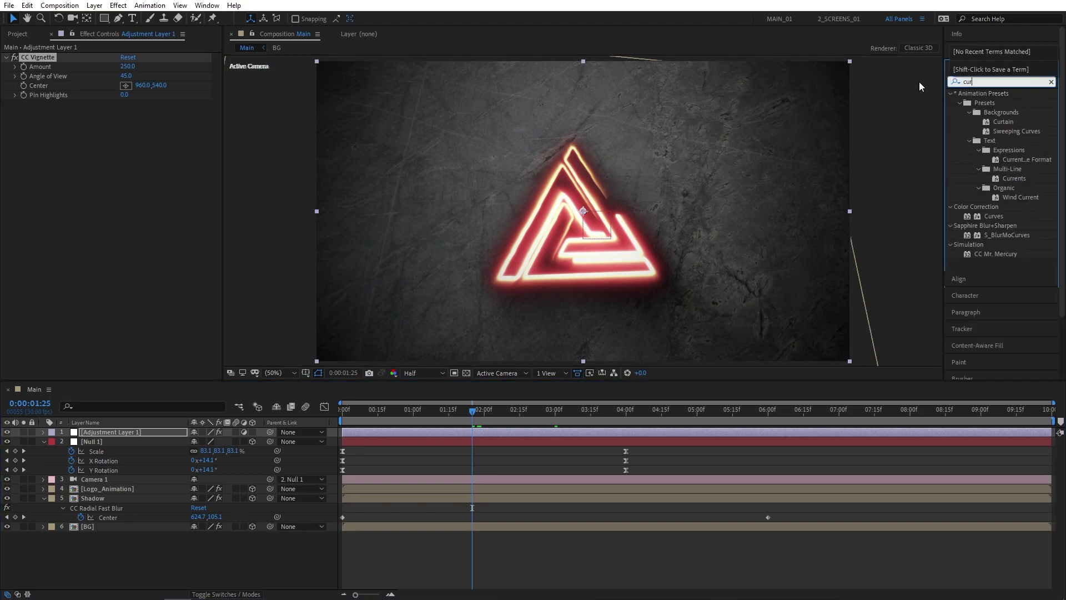
{"action": "type", "text": "ve"}
{"action": "left_click_drag", "start_coordinate": [990, 140], "coordinate": [159, 433]}
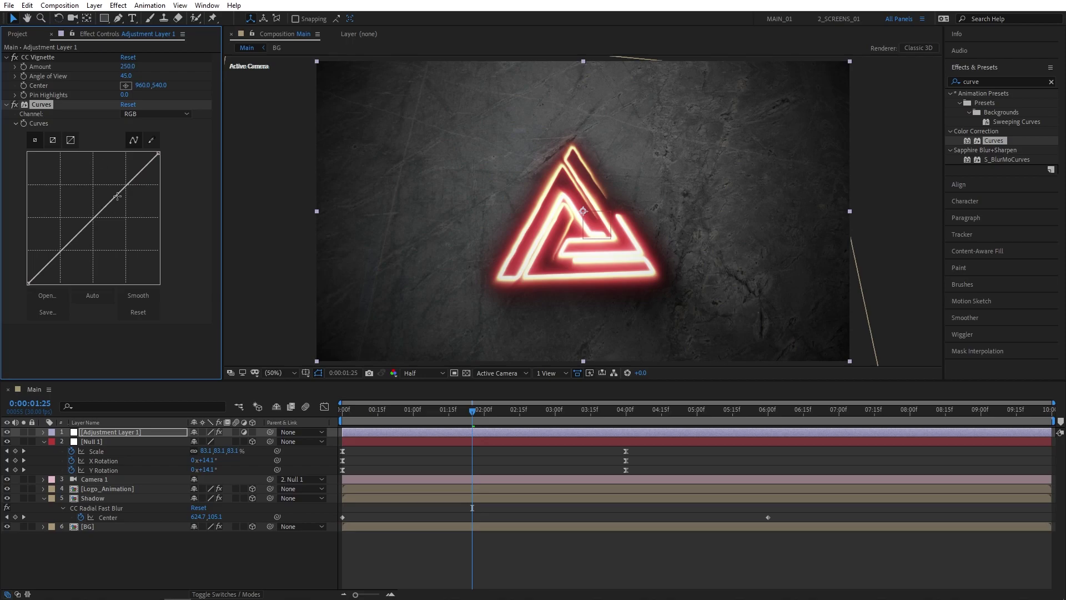
{"action": "left_click_drag", "start_coordinate": [126, 186], "coordinate": [125, 183]}
{"action": "left_click_drag", "start_coordinate": [57, 248], "coordinate": [61, 254]}
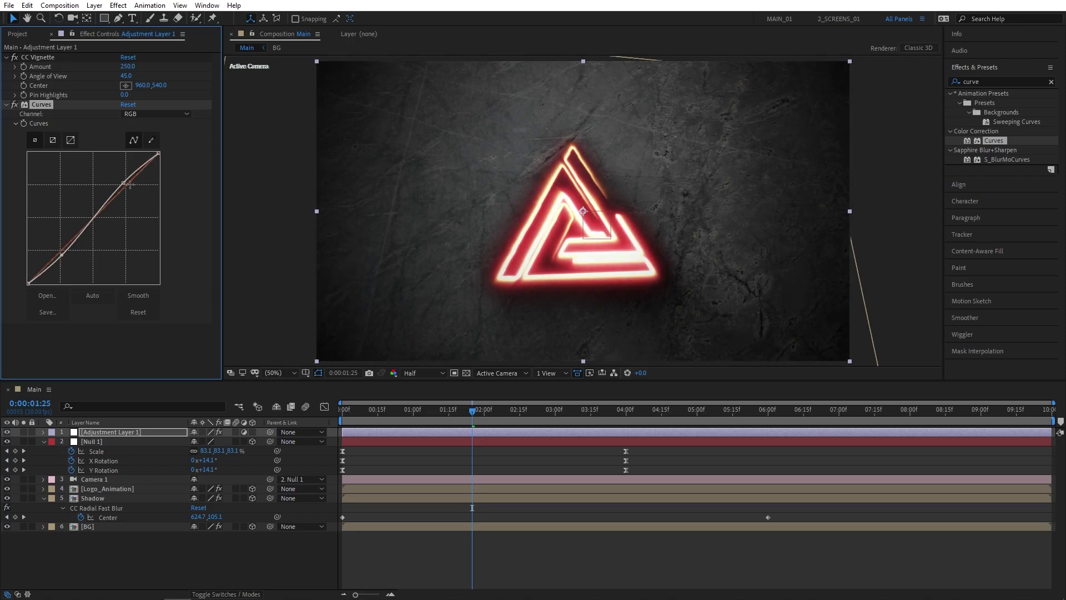
Step: Lower the Red and Green curves and raise the Blue curve to tint the shot blue
{"action": "left_click", "coordinate": [142, 115]}
{"action": "left_click", "coordinate": [143, 138]}
{"action": "mouse_move", "coordinate": [92, 215]}
{"action": "left_mouse_down"}
{"action": "mouse_move", "coordinate": [99, 222]}
{"action": "mouse_move", "coordinate": [100, 210]}
{"action": "mouse_move", "coordinate": [88, 215]}
{"action": "left_mouse_up"}
{"action": "left_click", "coordinate": [185, 114]}
{"action": "left_click", "coordinate": [143, 152]}
{"action": "left_click", "coordinate": [185, 113]}
{"action": "left_click", "coordinate": [143, 167]}
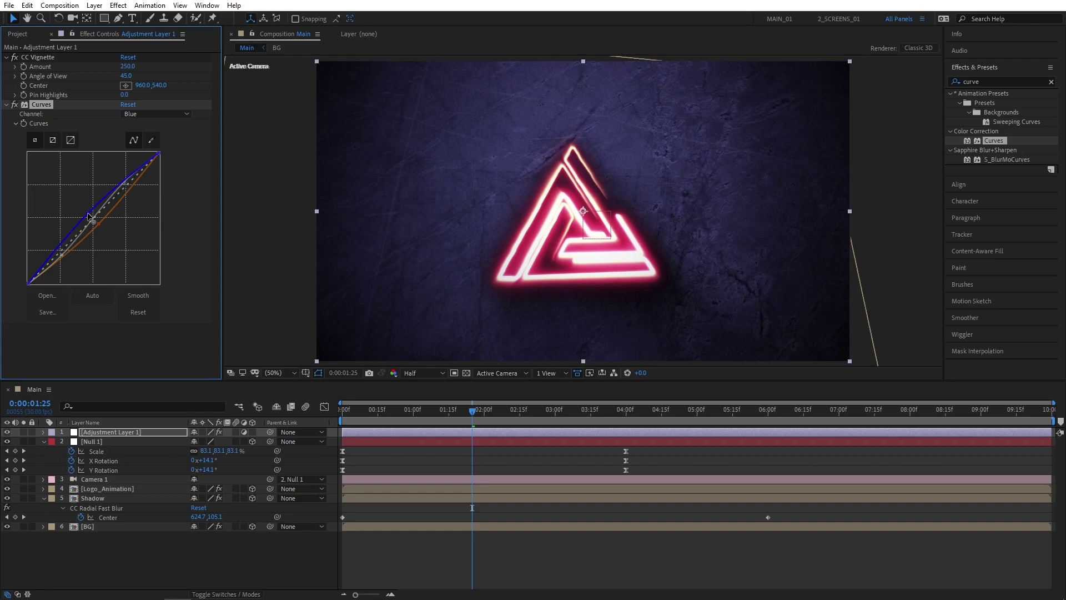
{"action": "left_click_drag", "start_coordinate": [472, 411], "coordinate": [676, 417]}
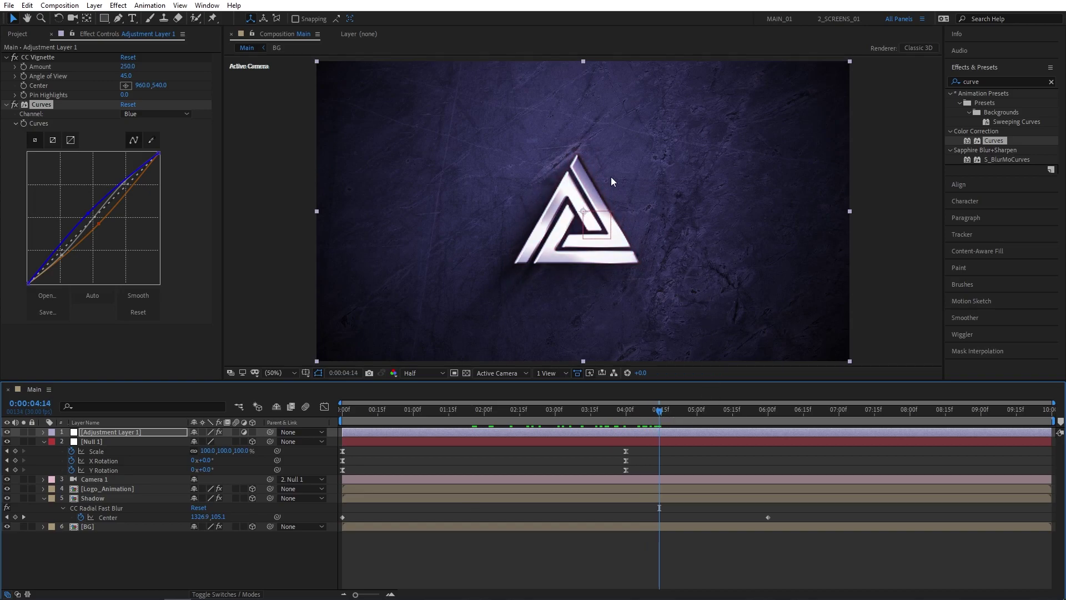
Step: Apply Noise to Adjustment Layer 1 at 6% without colour noise and inspect the grain
{"action": "double_click", "coordinate": [991, 81]}
{"action": "type", "text": "noise"}
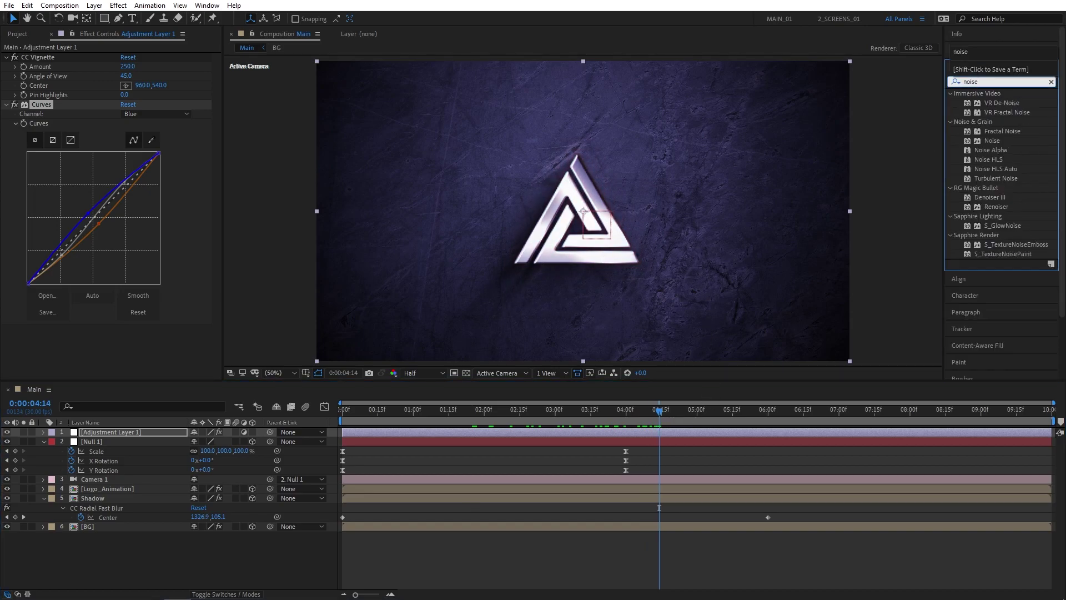
{"action": "left_click_drag", "start_coordinate": [992, 141], "coordinate": [151, 431]}
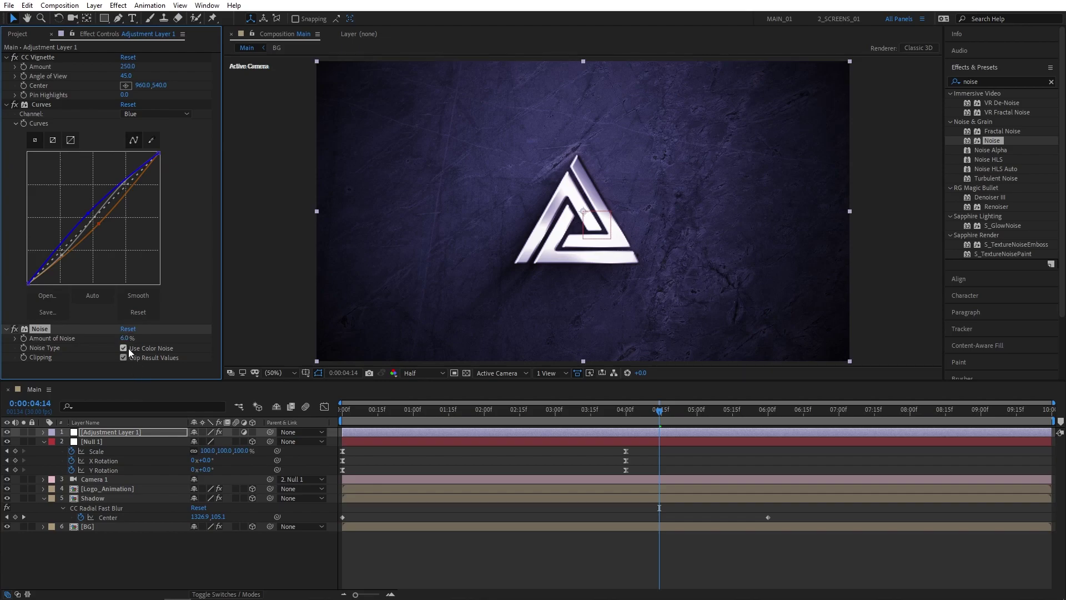
{"action": "key", "text": "period"}
{"action": "key", "text": "comma"}
{"action": "left_click_drag", "start_coordinate": [659, 409], "coordinate": [331, 421]}
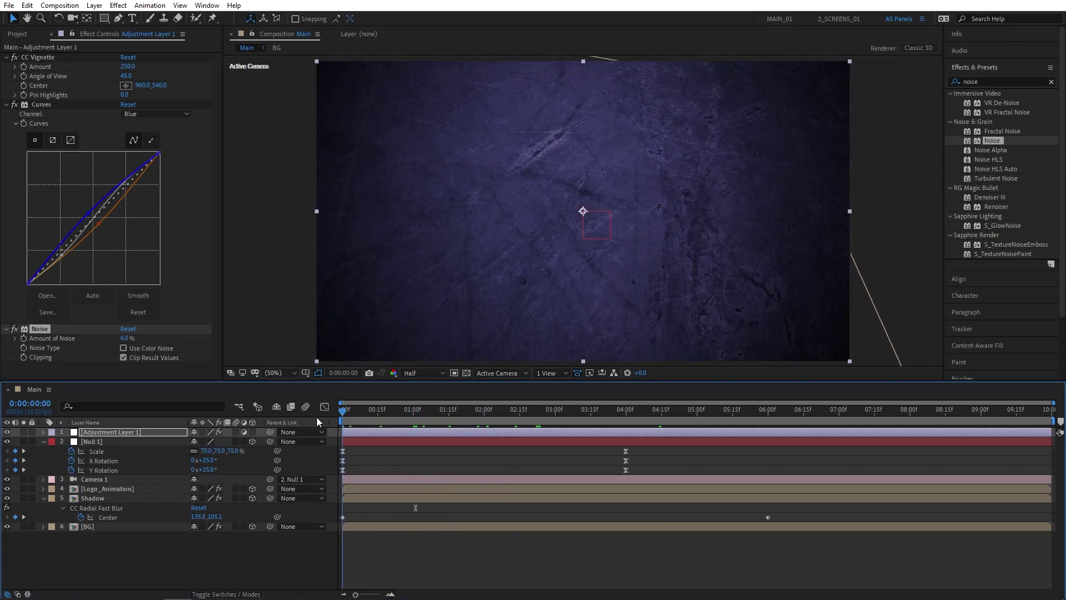
{"action": "key", "text": "space"}
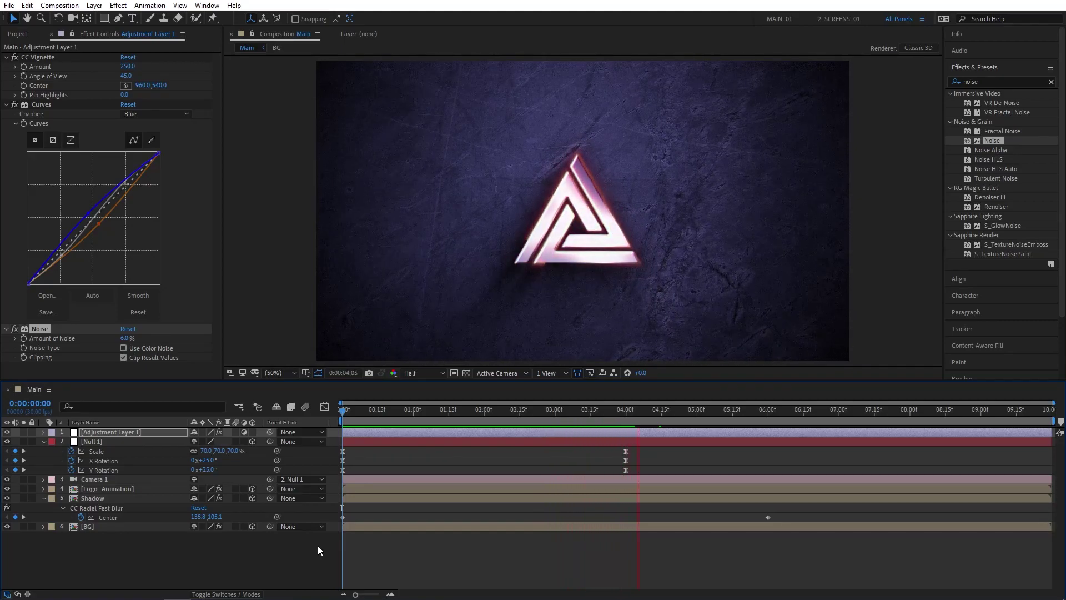
{"action": "left_click", "coordinate": [768, 411]}
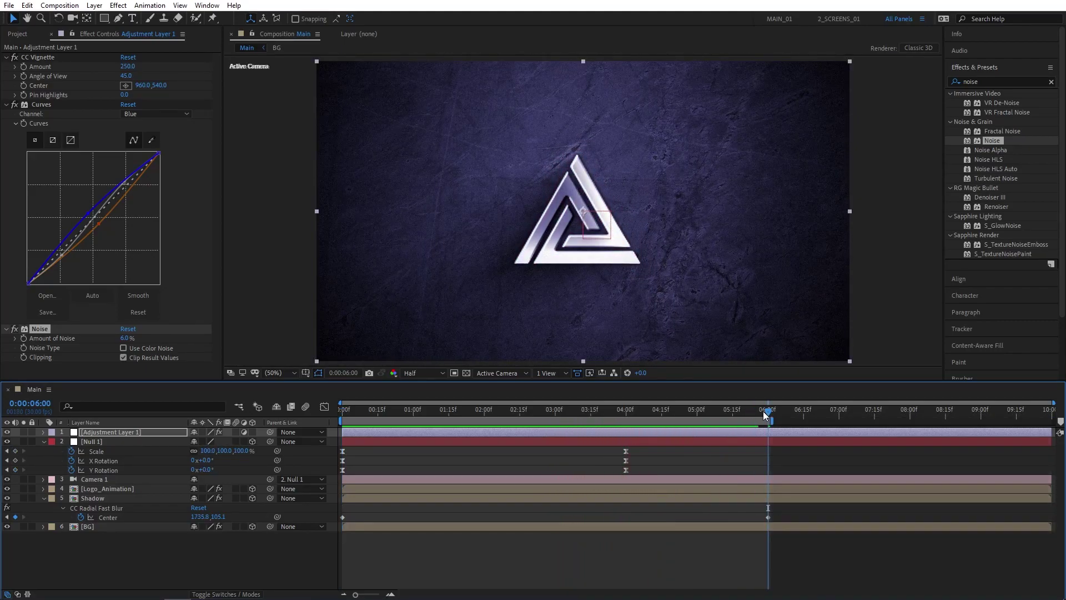
{"action": "left_click_drag", "start_coordinate": [768, 411], "coordinate": [758, 411]}
{"action": "key", "text": "space"}
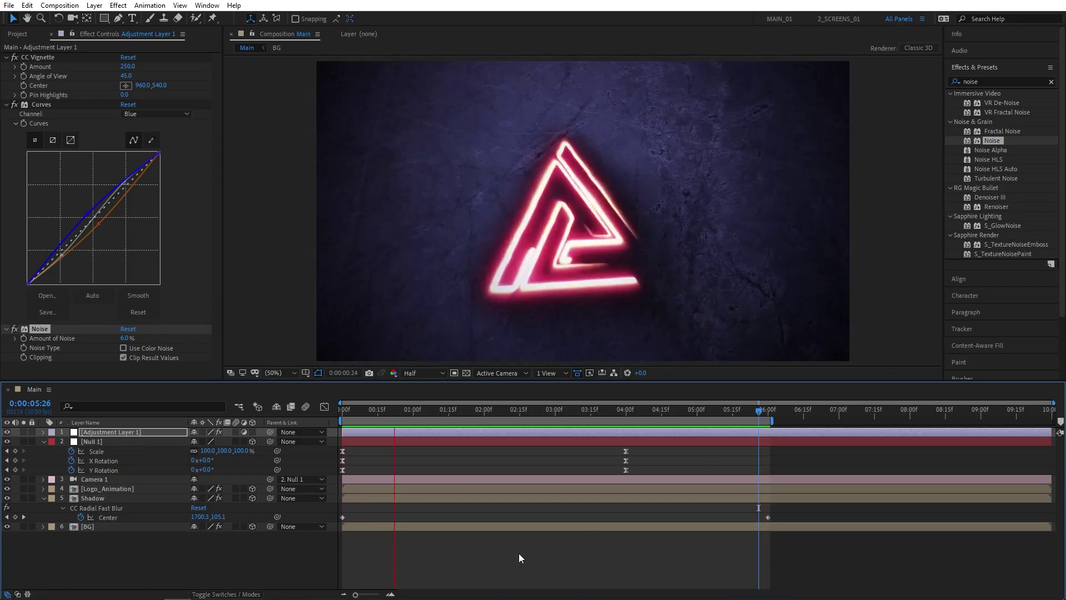